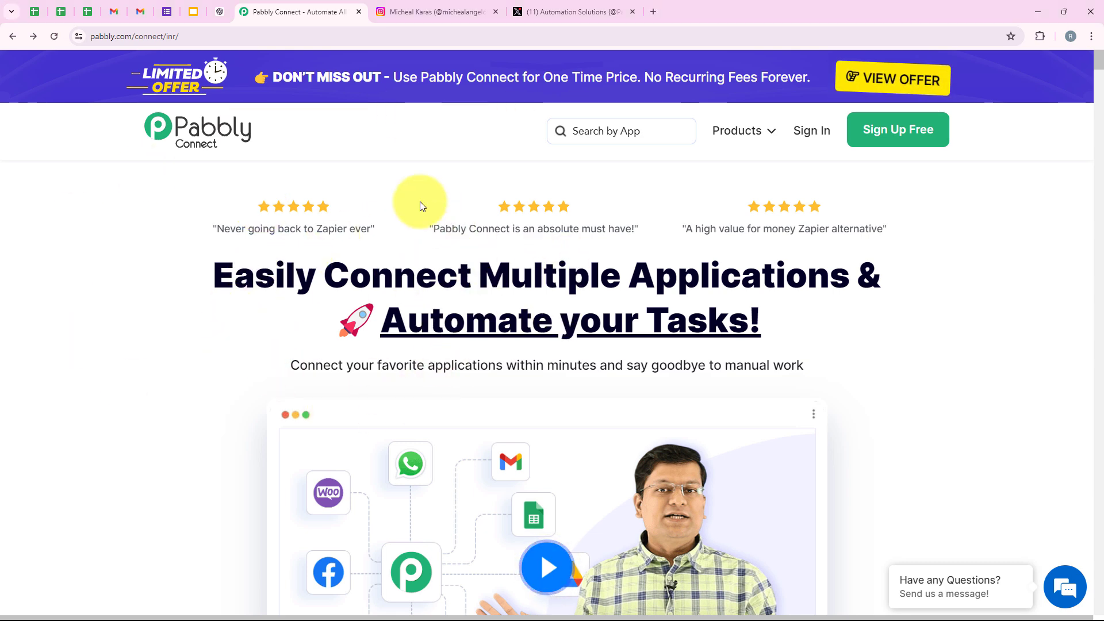
Review the Instagram profile and the X profile, and return to the Pabbly Connect homepage.
{"action": "left_click", "coordinate": [769, 11]}
{"action": "left_click", "coordinate": [489, 8]}
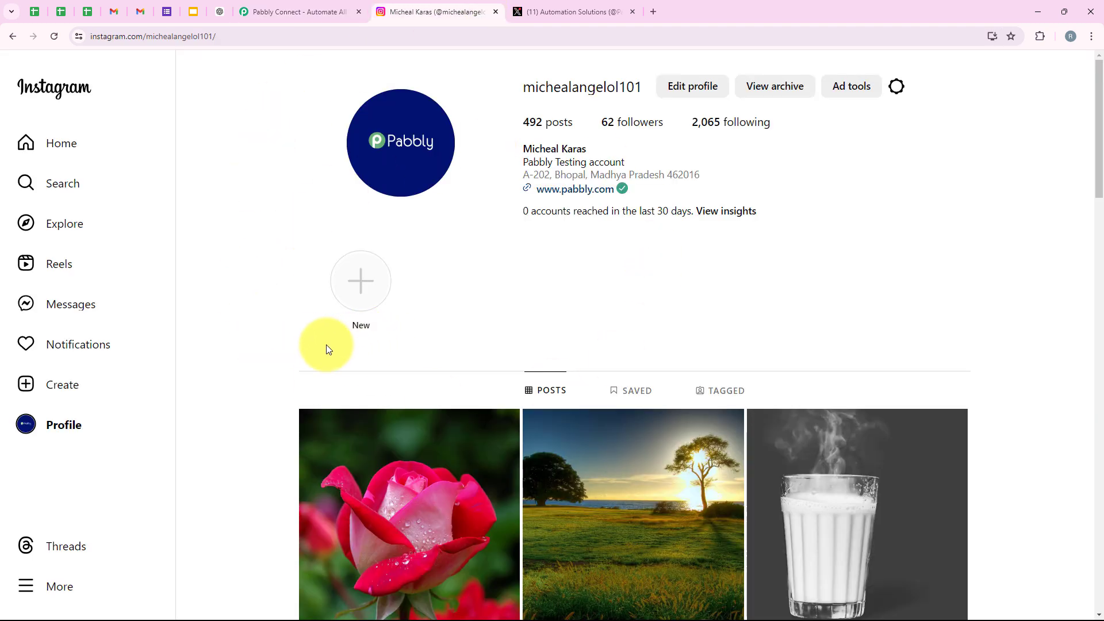
{"action": "left_click", "coordinate": [584, 9]}
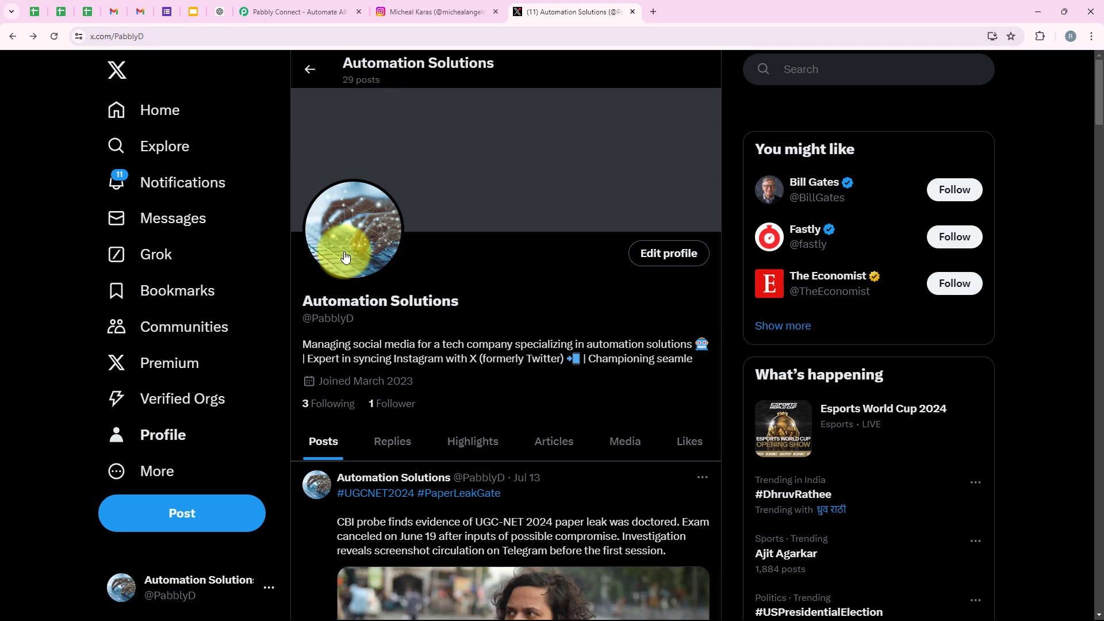
{"action": "left_click", "coordinate": [289, 5]}
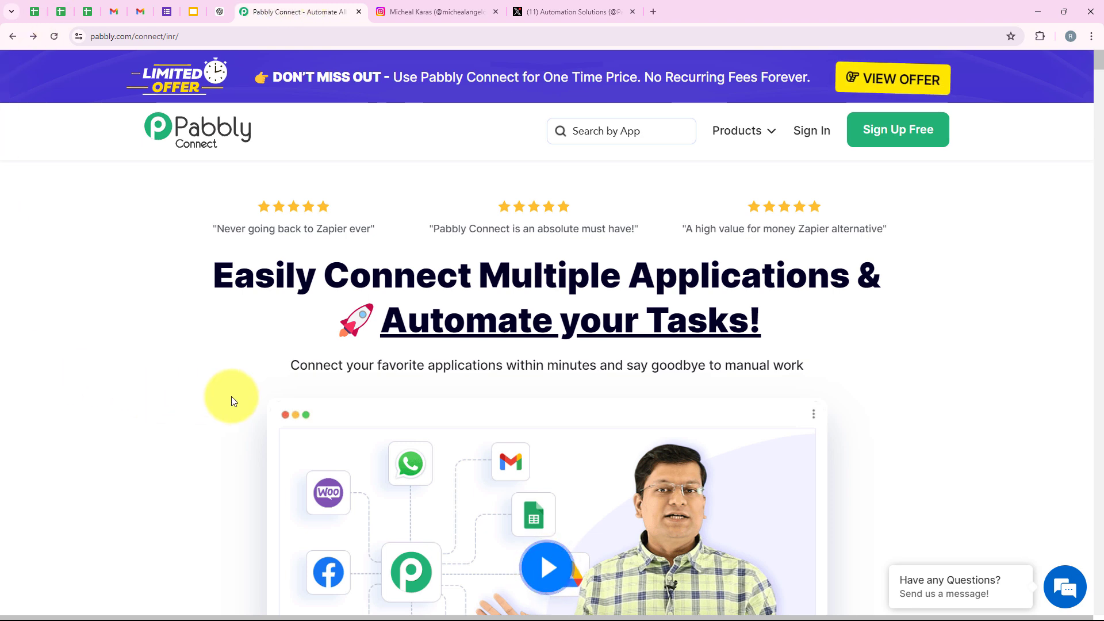
Sign in to Pabbly from the Pabbly Connect homepage to reach the All Pabbly Apps page.
{"action": "left_click", "coordinate": [298, 42]}
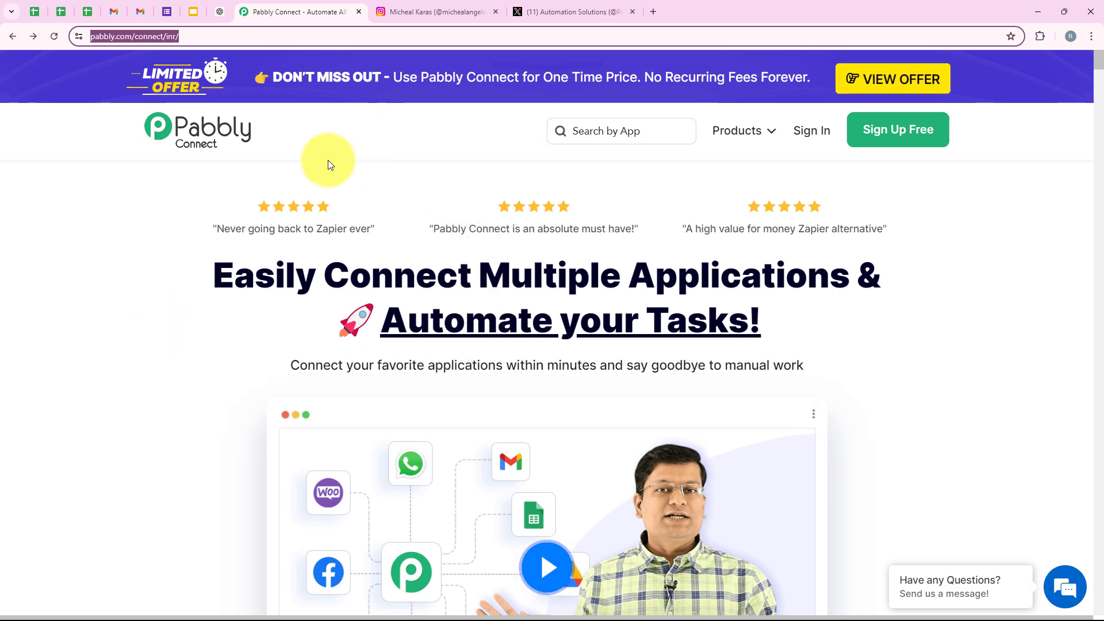
{"action": "left_click", "coordinate": [979, 193]}
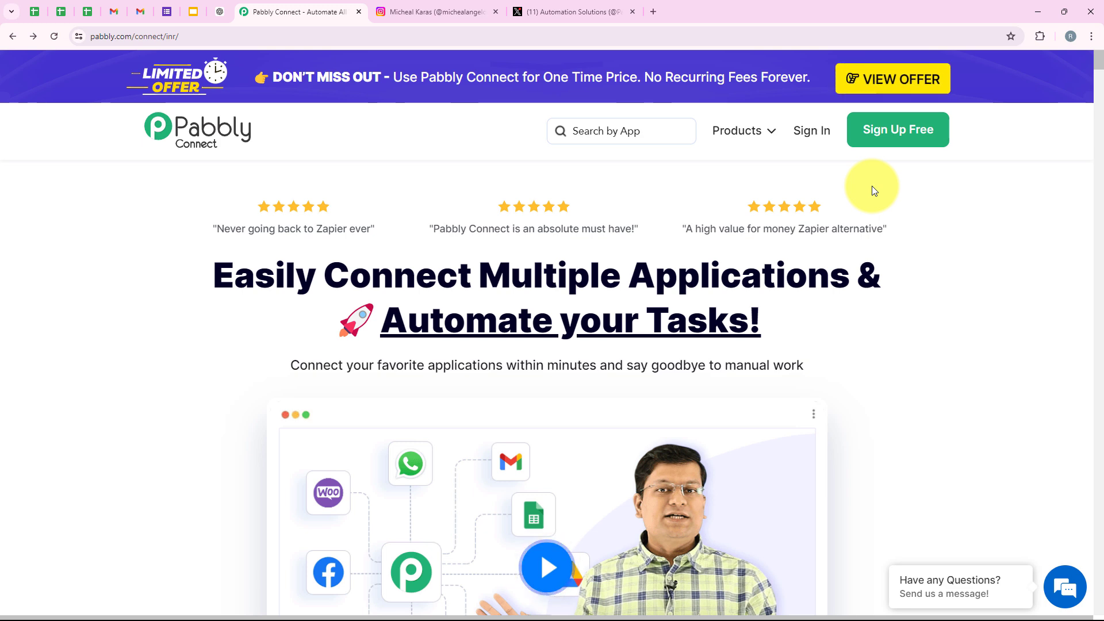
{"action": "left_click", "coordinate": [811, 149]}
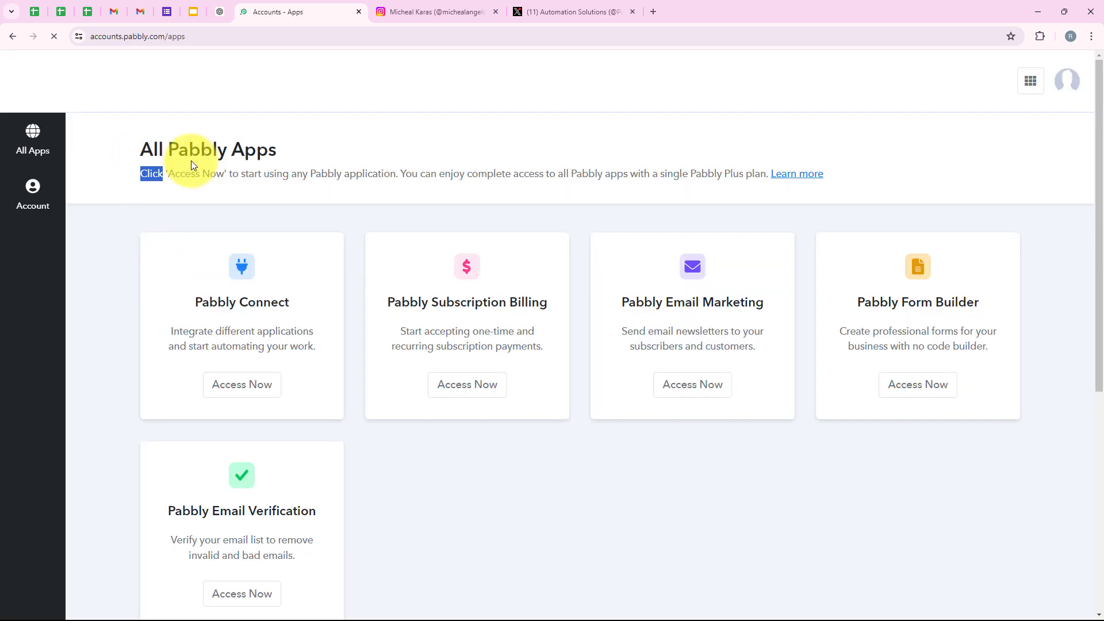
Open the Pabbly Connect application from the list of all Pabbly apps.
{"action": "left_click_drag", "start_coordinate": [270, 149], "coordinate": [124, 147]}
{"action": "left_click", "coordinate": [142, 293]}
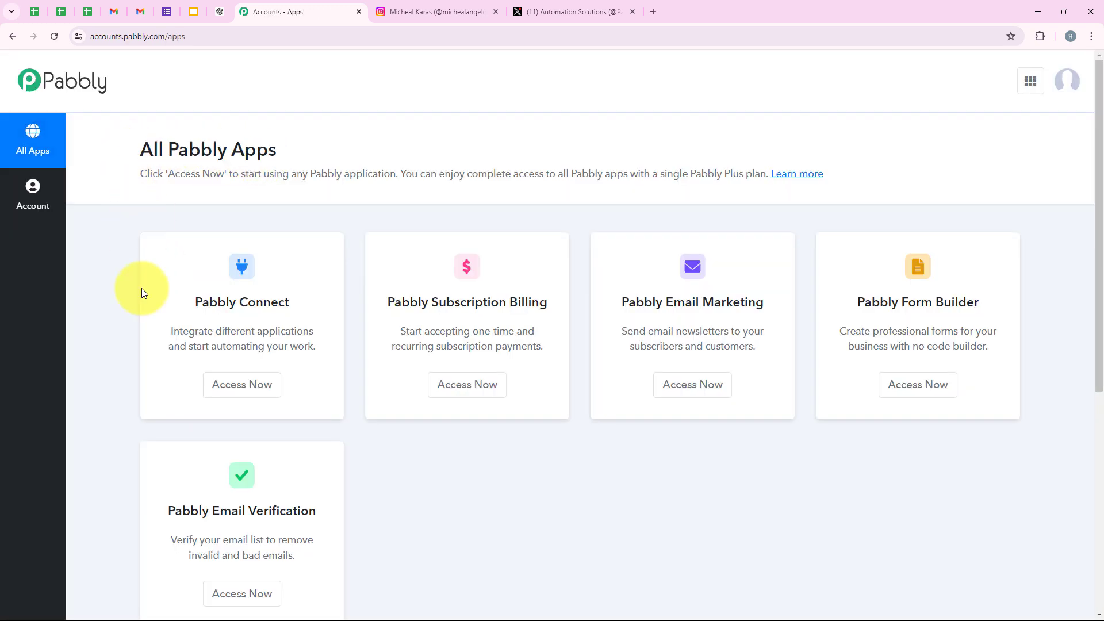
{"action": "scroll", "coordinate": [139, 376], "scroll_direction": "down", "scroll_amount": 1}
{"action": "scroll", "coordinate": [136, 411], "scroll_direction": "up", "scroll_amount": 2}
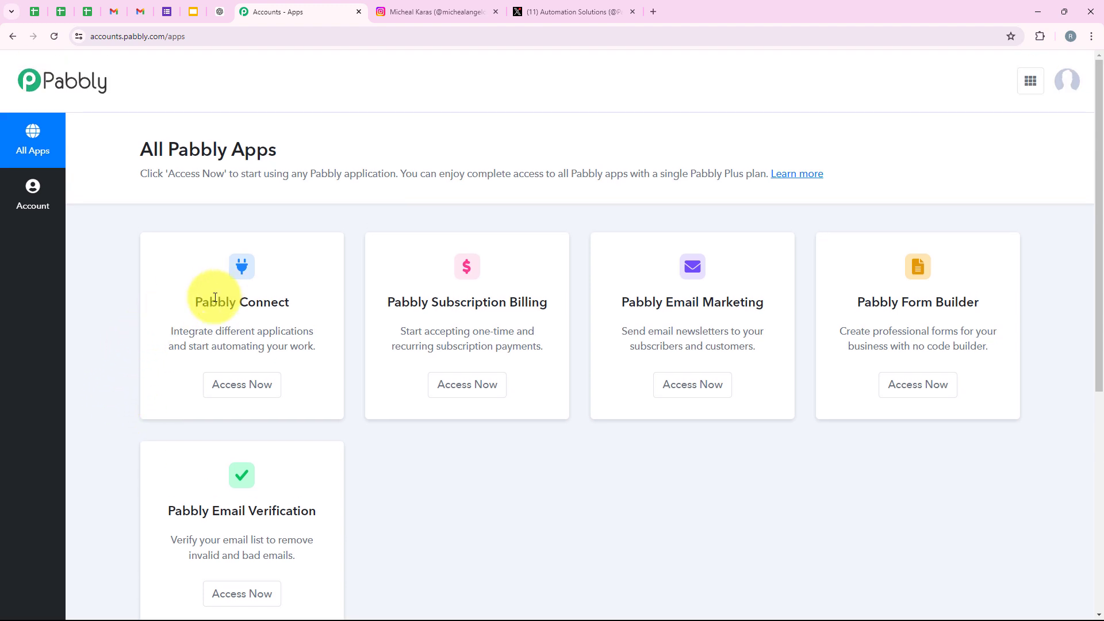
{"action": "left_click_drag", "start_coordinate": [191, 306], "coordinate": [289, 306]}
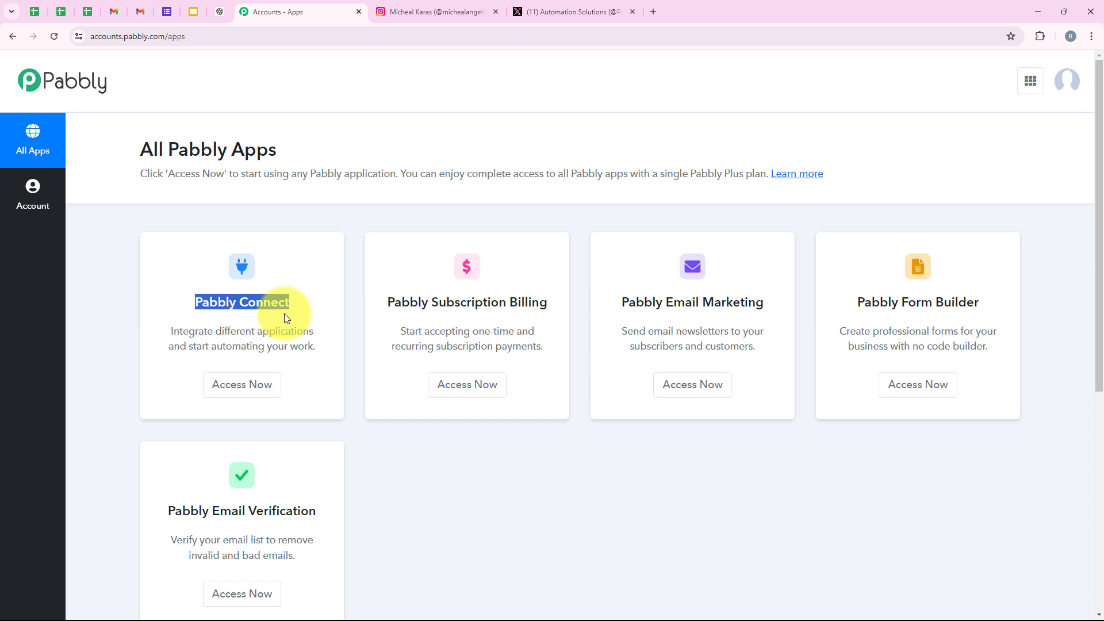
{"action": "left_click_drag", "start_coordinate": [216, 331], "coordinate": [316, 329]}
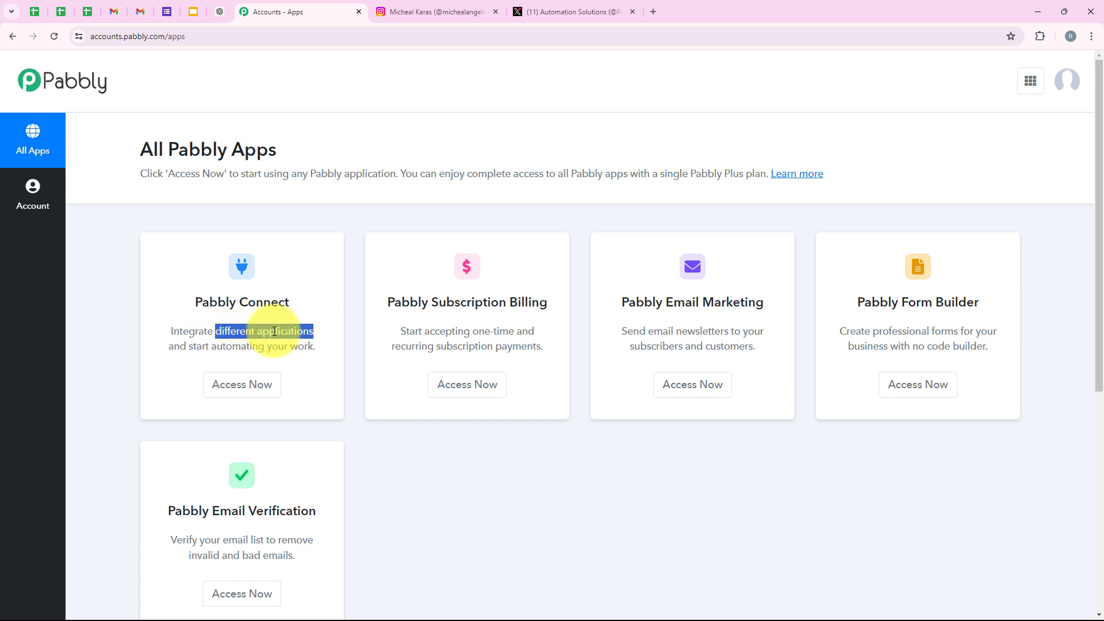
{"action": "left_click", "coordinate": [235, 394]}
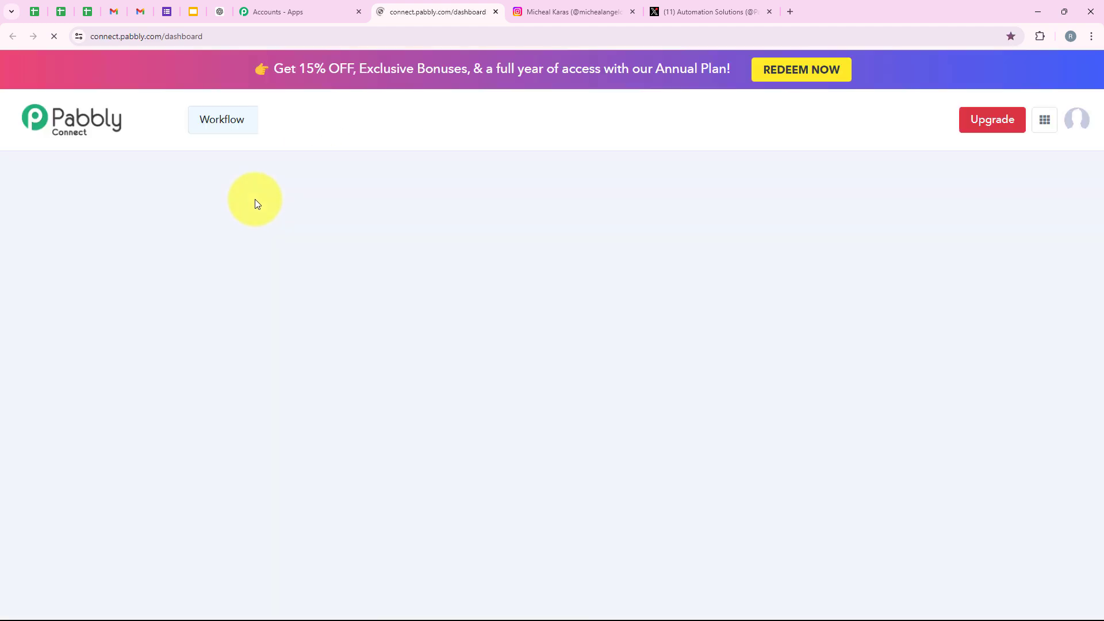
Start a new workflow from the dashboard and choose Automations as its folder.
{"action": "left_click_drag", "start_coordinate": [139, 190], "coordinate": [242, 194]}
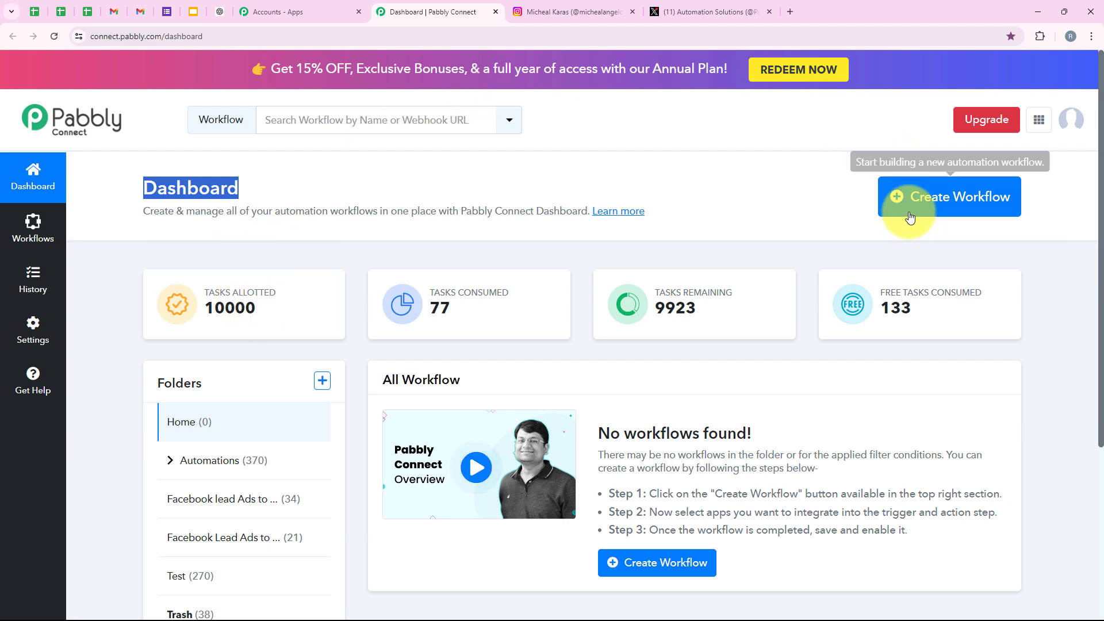
{"action": "left_click", "coordinate": [972, 215]}
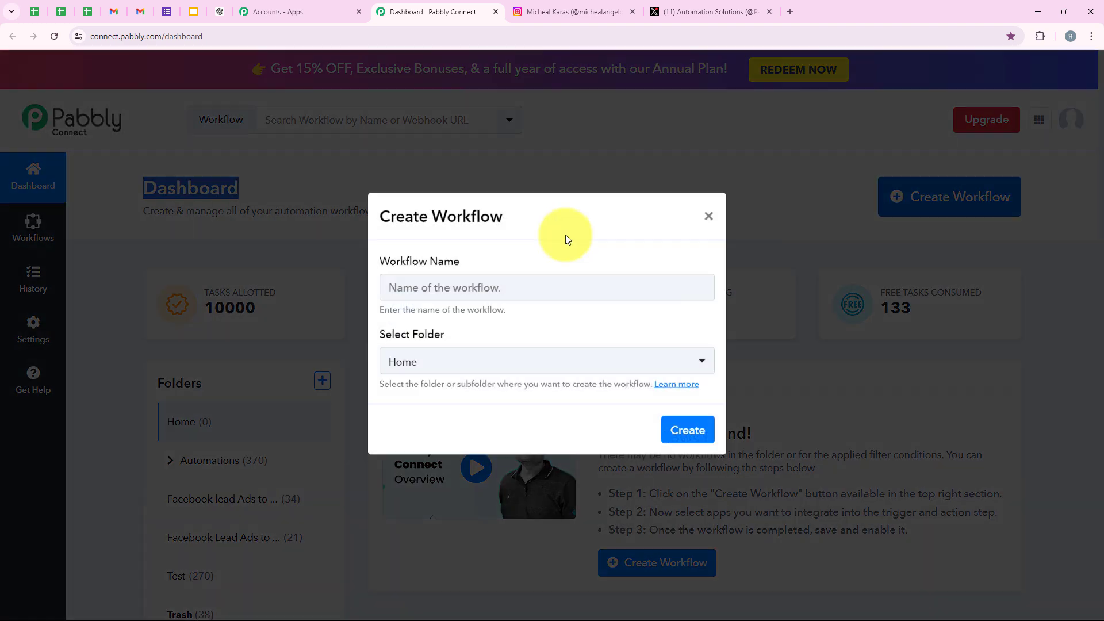
{"action": "left_click_drag", "start_coordinate": [374, 272], "coordinate": [461, 270]}
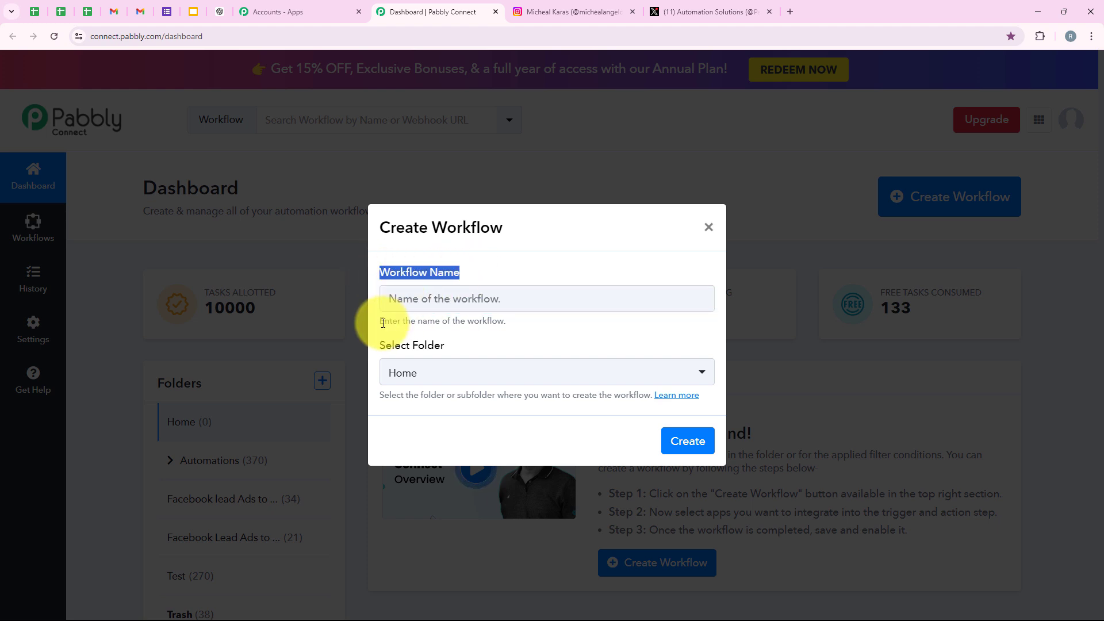
{"action": "left_click_drag", "start_coordinate": [380, 345], "coordinate": [443, 344]}
{"action": "left_click", "coordinate": [443, 344]}
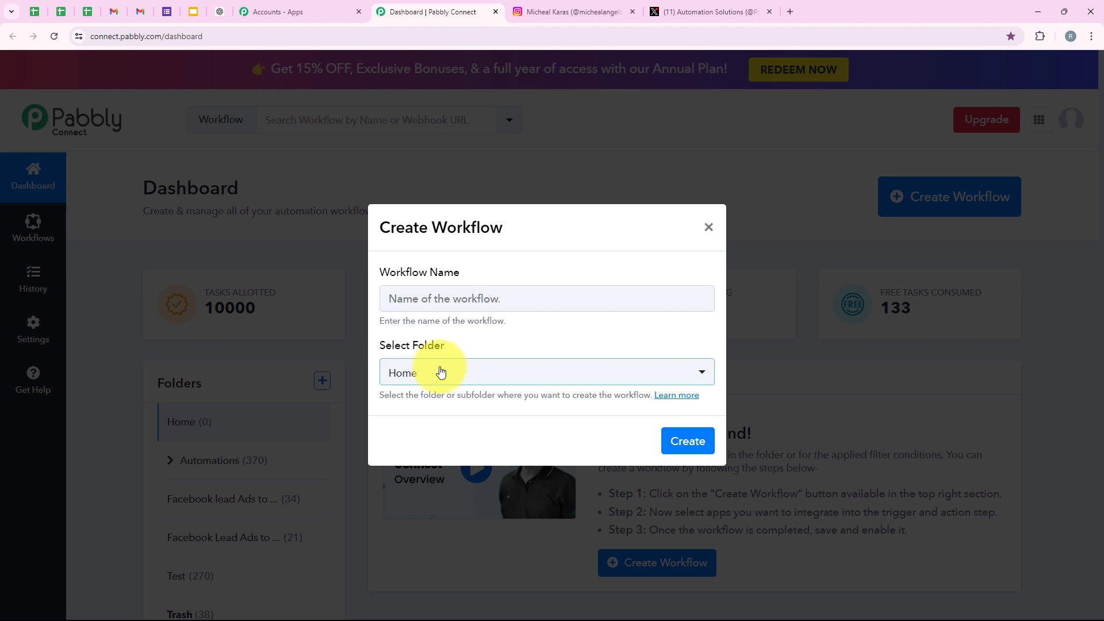
{"action": "left_click", "coordinate": [444, 373]}
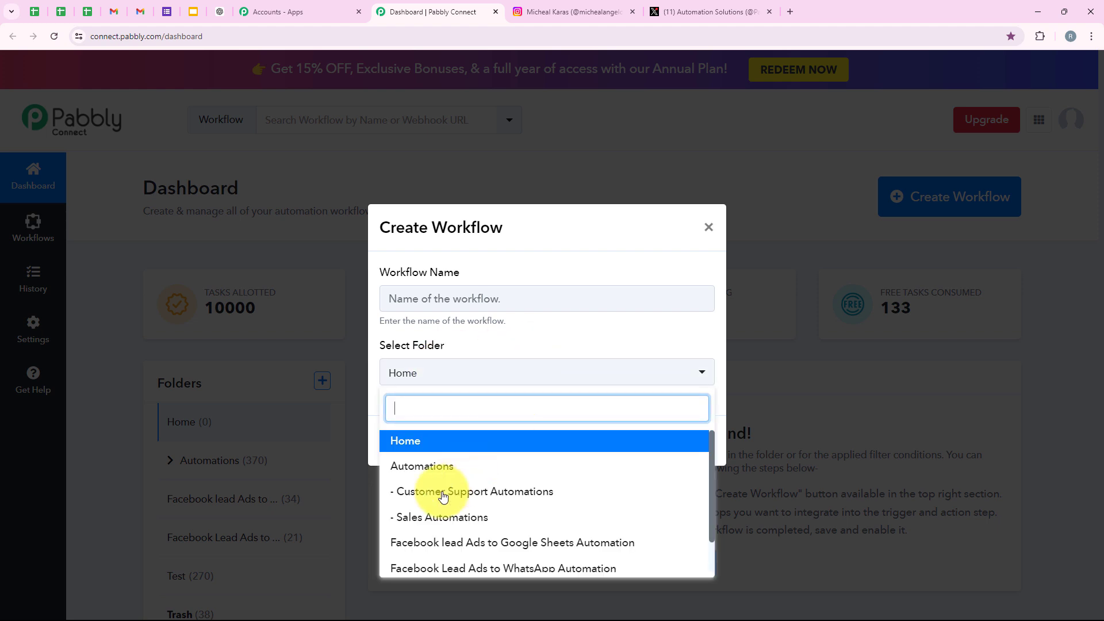
{"action": "left_click", "coordinate": [503, 472]}
Name the workflow "How to Sync Instagram Posts with X (Formerly Twitter)" and create it.
{"action": "left_click", "coordinate": [487, 290]}
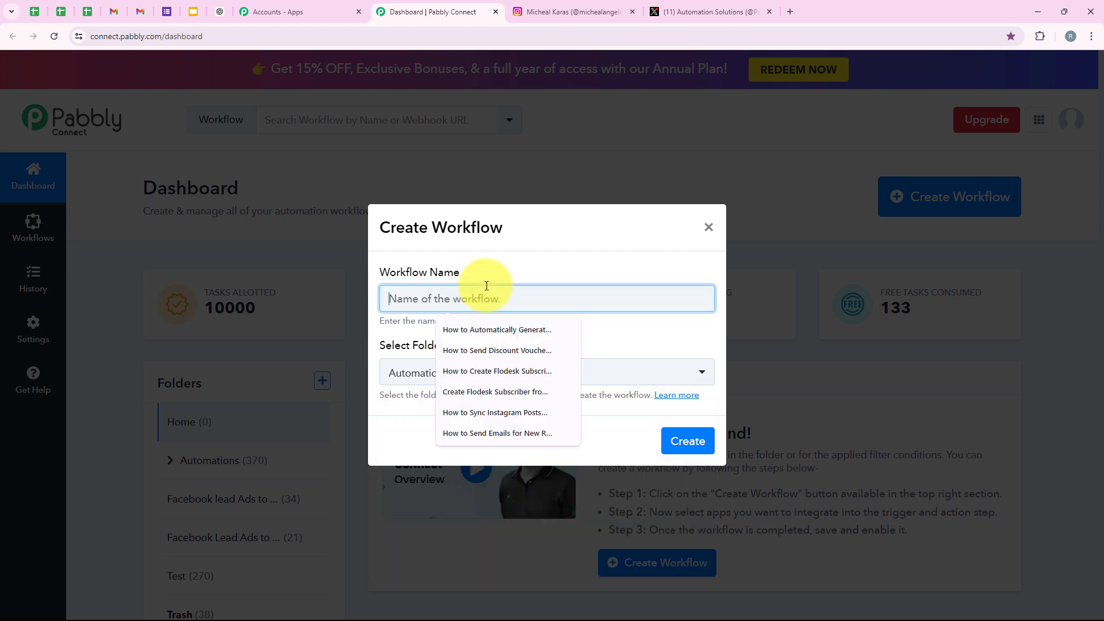
{"action": "type", "text": "How to Sync Instagram Posts with X (Formerly Twitter)"}
{"action": "left_click_drag", "start_coordinate": [389, 299], "coordinate": [569, 299]}
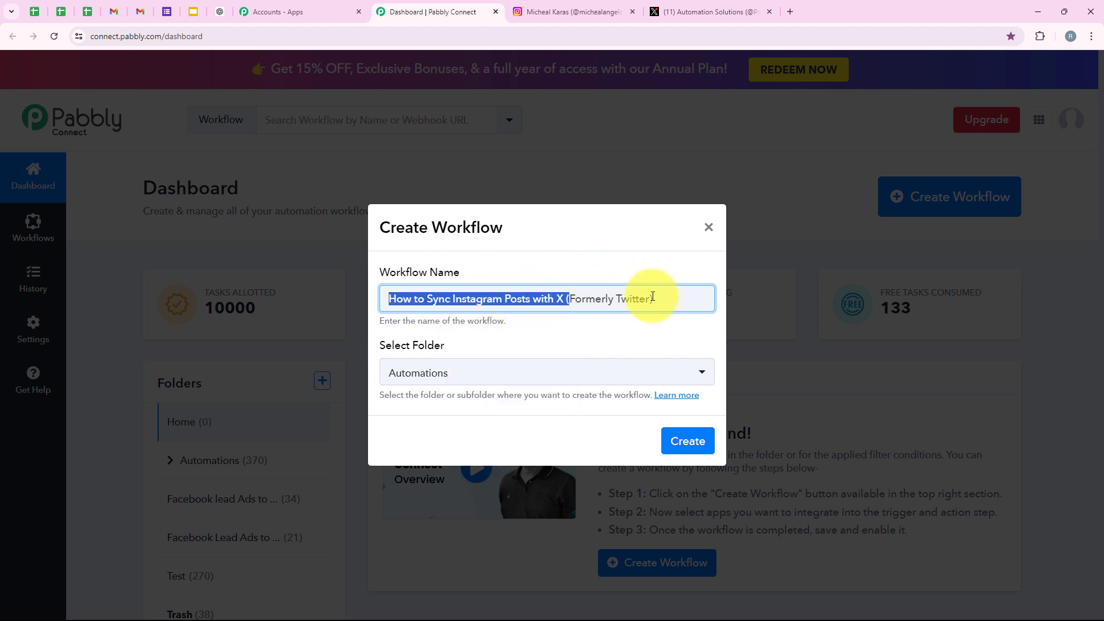
{"action": "left_click", "coordinate": [688, 440]}
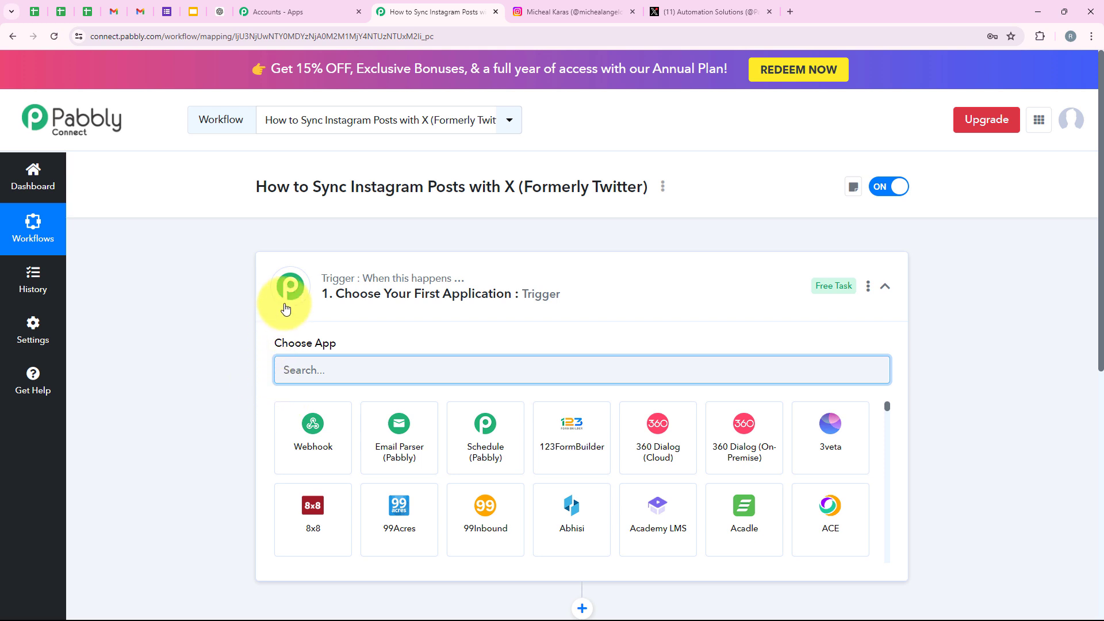
Find Instagram in the app search and choose Instagram for Business as the workflow's trigger application.
{"action": "left_click", "coordinate": [299, 284]}
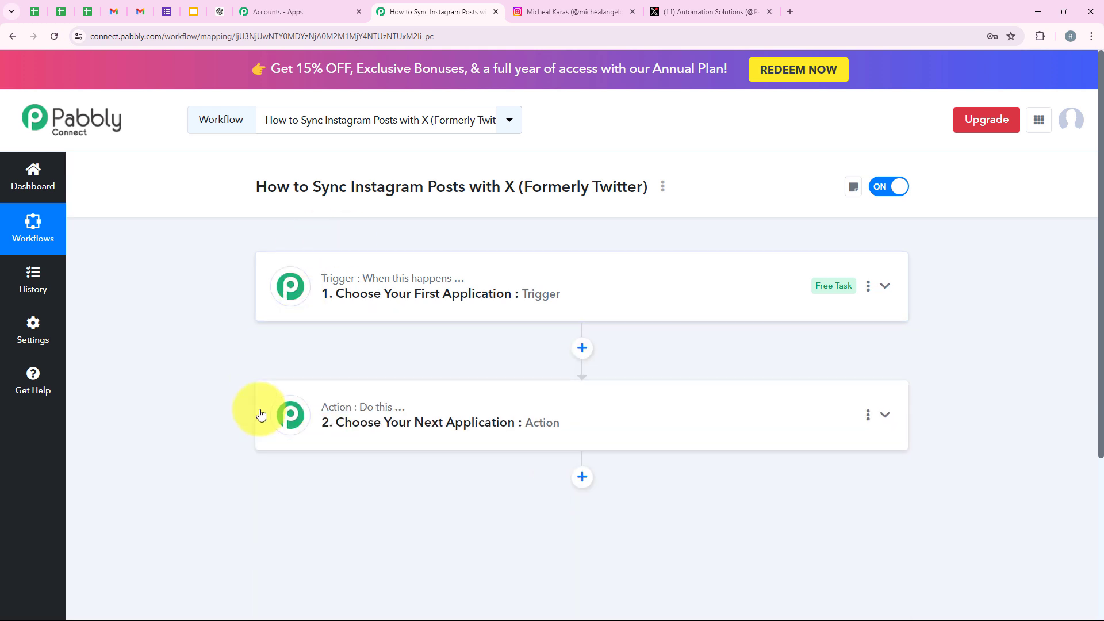
{"action": "mouse_move", "coordinate": [338, 282]}
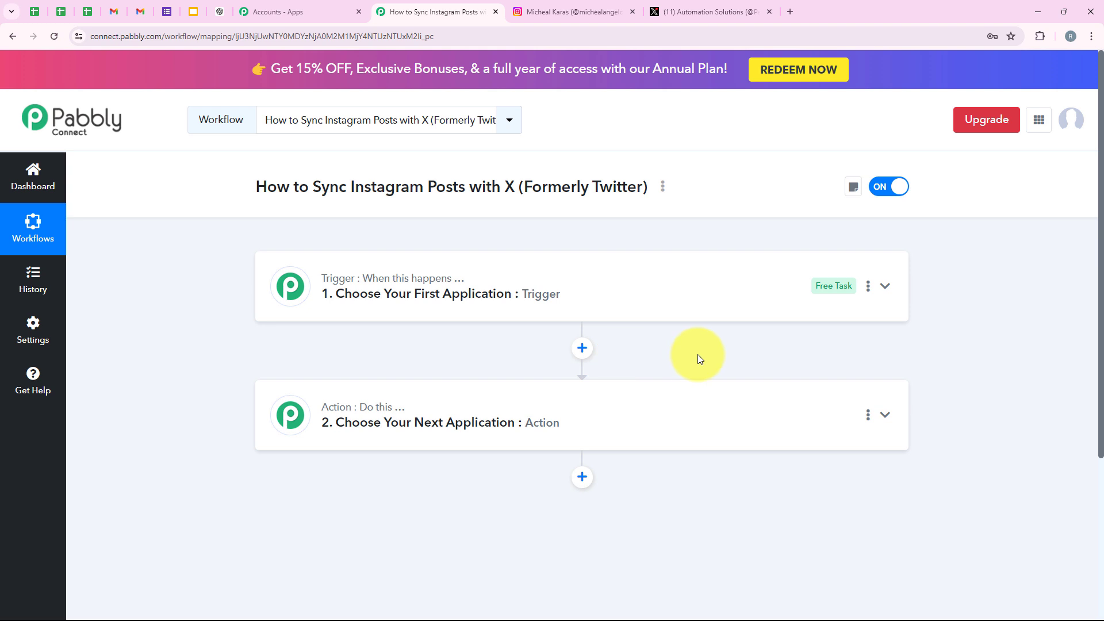
{"action": "left_click", "coordinate": [433, 290]}
{"action": "left_click", "coordinate": [333, 368]}
{"action": "type", "text": "In"}
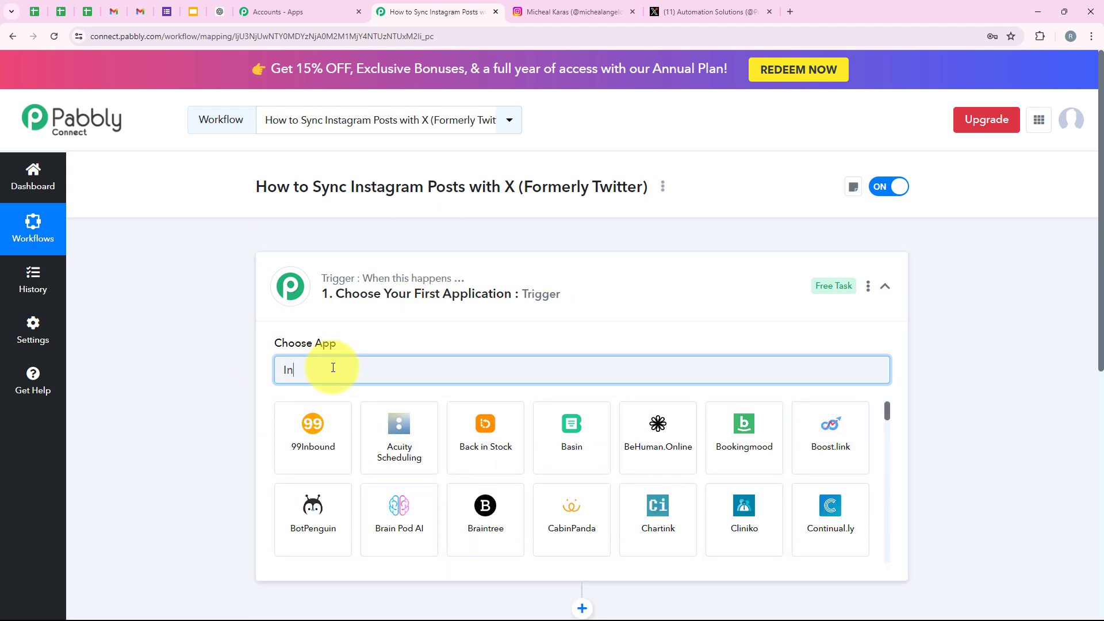
{"action": "type", "text": "stagram"}
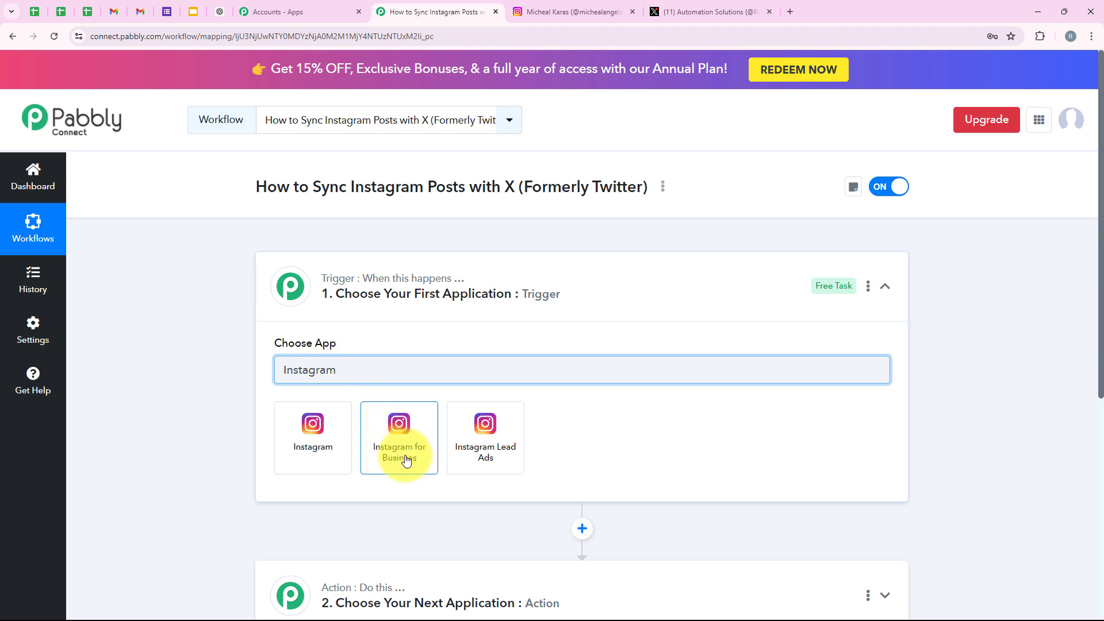
{"action": "left_click", "coordinate": [408, 454]}
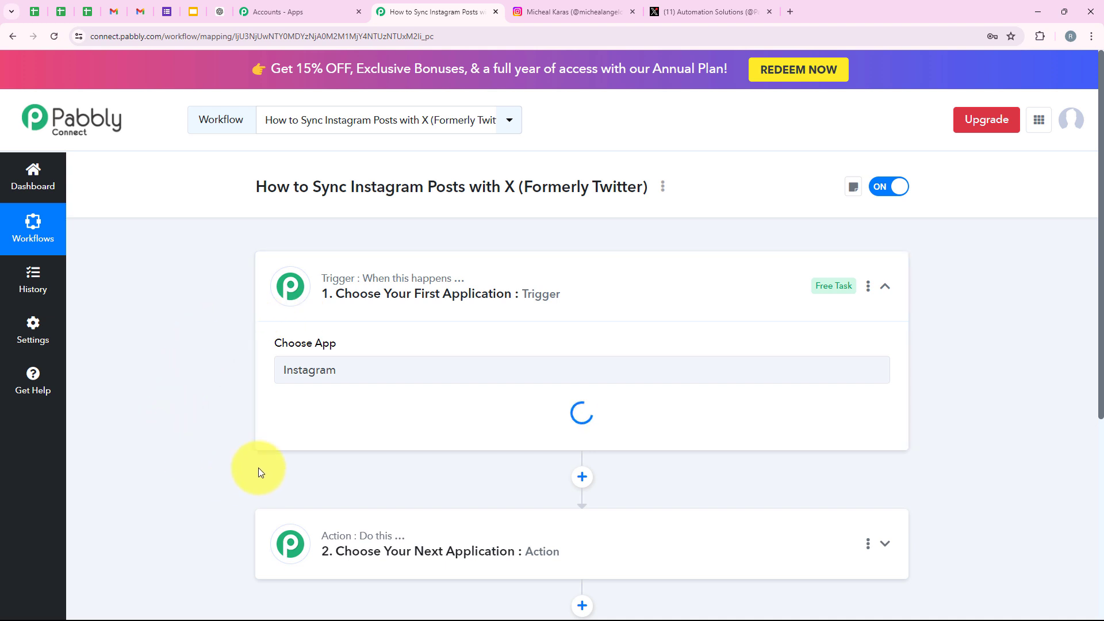
Set the trigger event to New Media Posted in My Account.
{"action": "triple_click", "coordinate": [352, 405]}
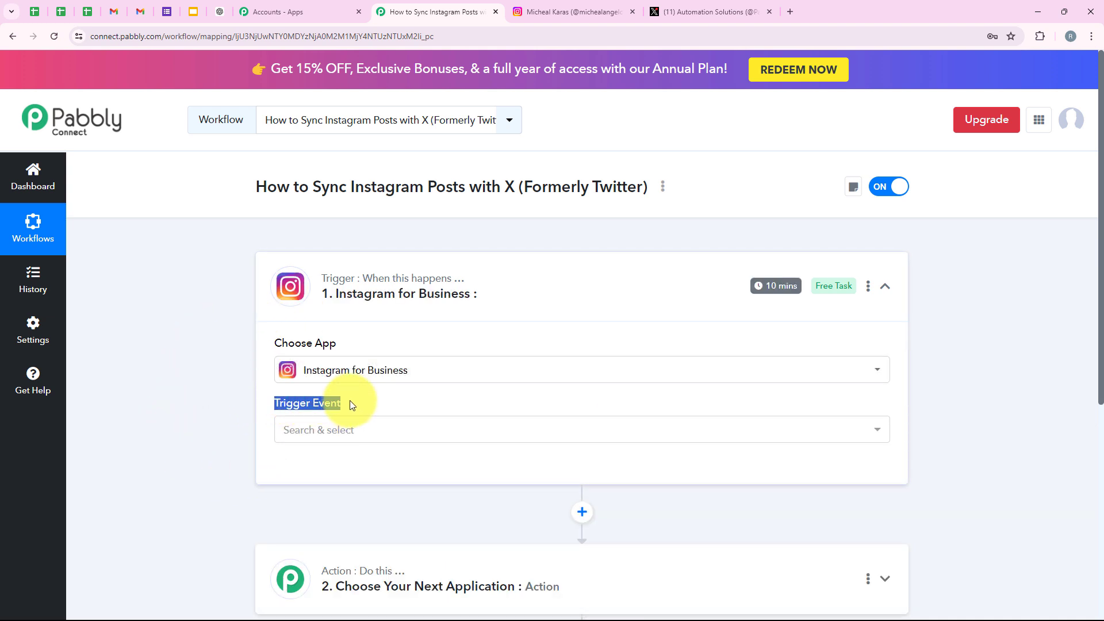
{"action": "left_click", "coordinate": [347, 428]}
{"action": "scroll", "coordinate": [291, 463], "scroll_direction": "down", "scroll_amount": 1}
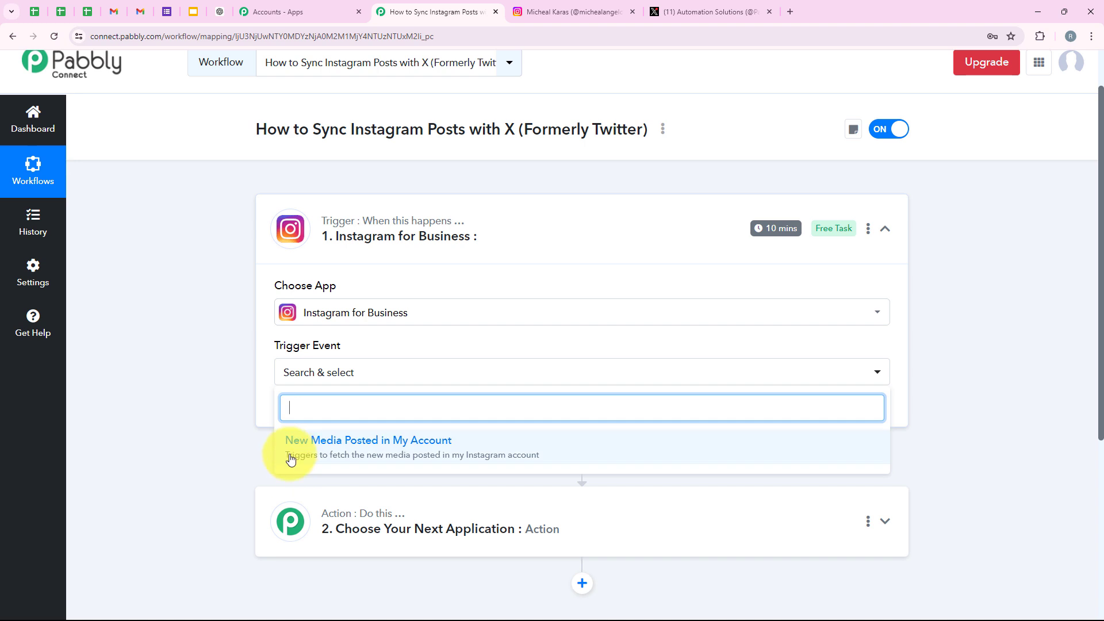
{"action": "left_click", "coordinate": [456, 463]}
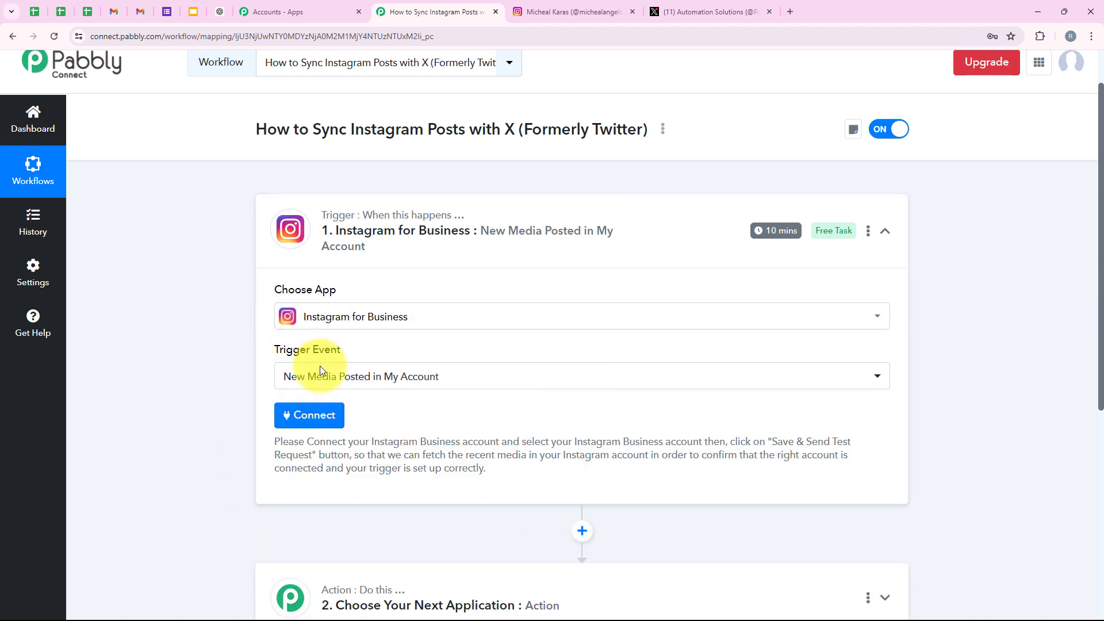
Connect the trigger to Instagram for Business by adding and authorizing a new connection.
{"action": "left_click", "coordinate": [304, 414]}
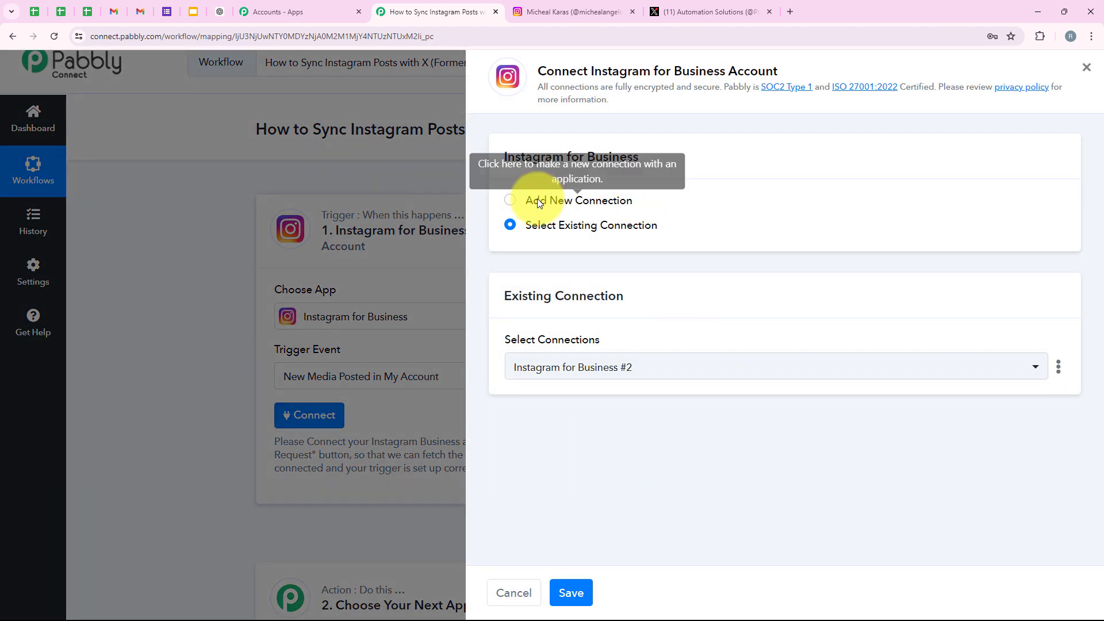
{"action": "left_click_drag", "start_coordinate": [520, 202], "coordinate": [630, 197]}
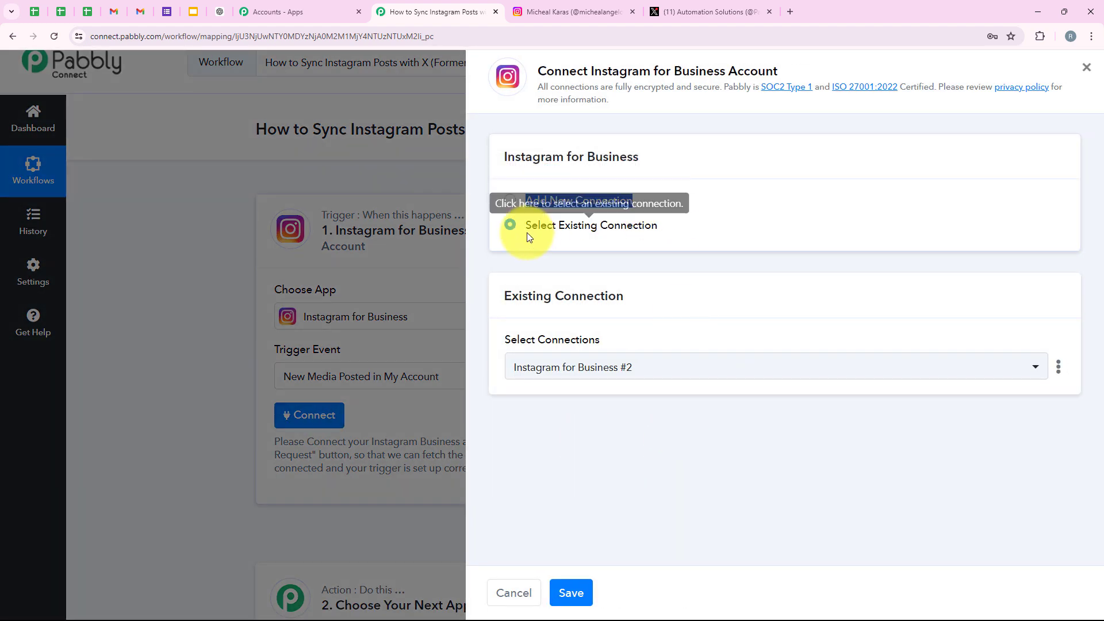
{"action": "left_click_drag", "start_coordinate": [526, 226], "coordinate": [670, 232]}
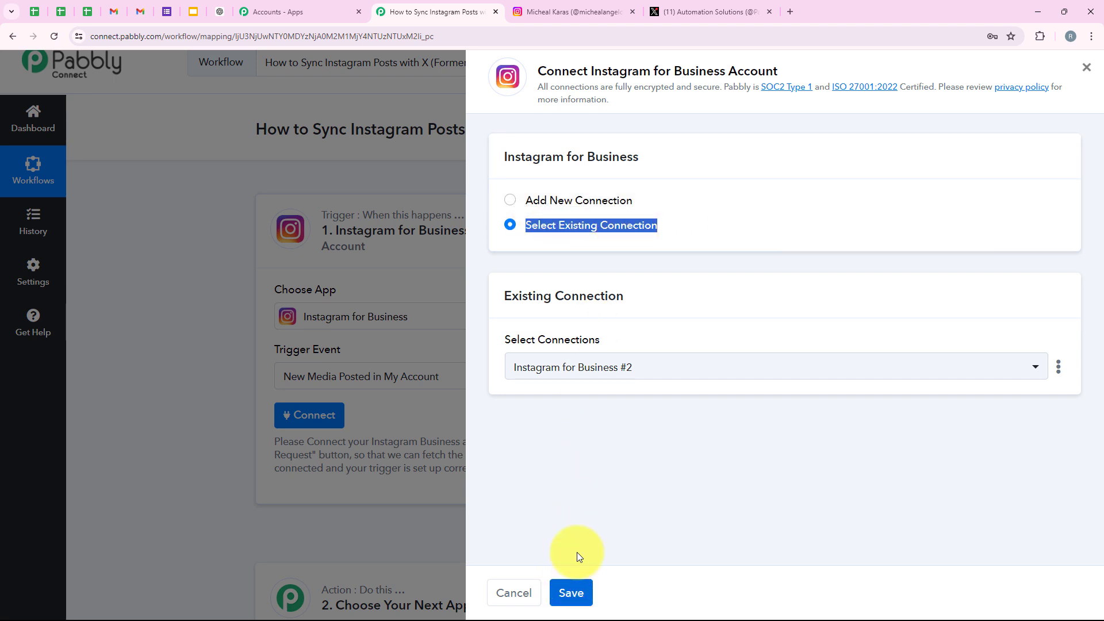
{"action": "left_click", "coordinate": [570, 199]}
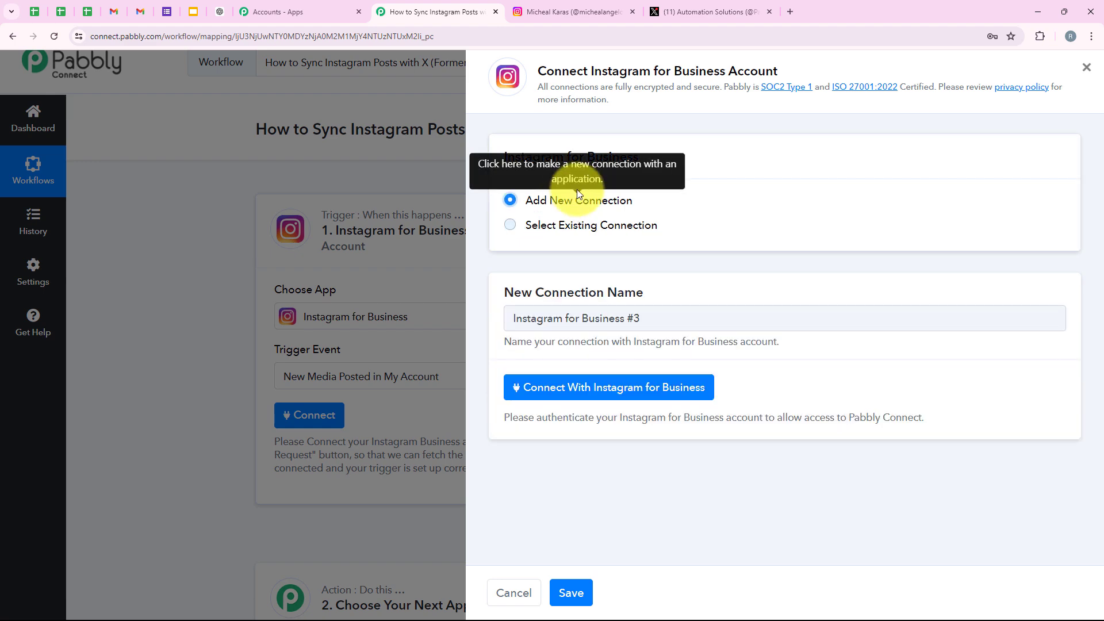
{"action": "left_click", "coordinate": [636, 387]}
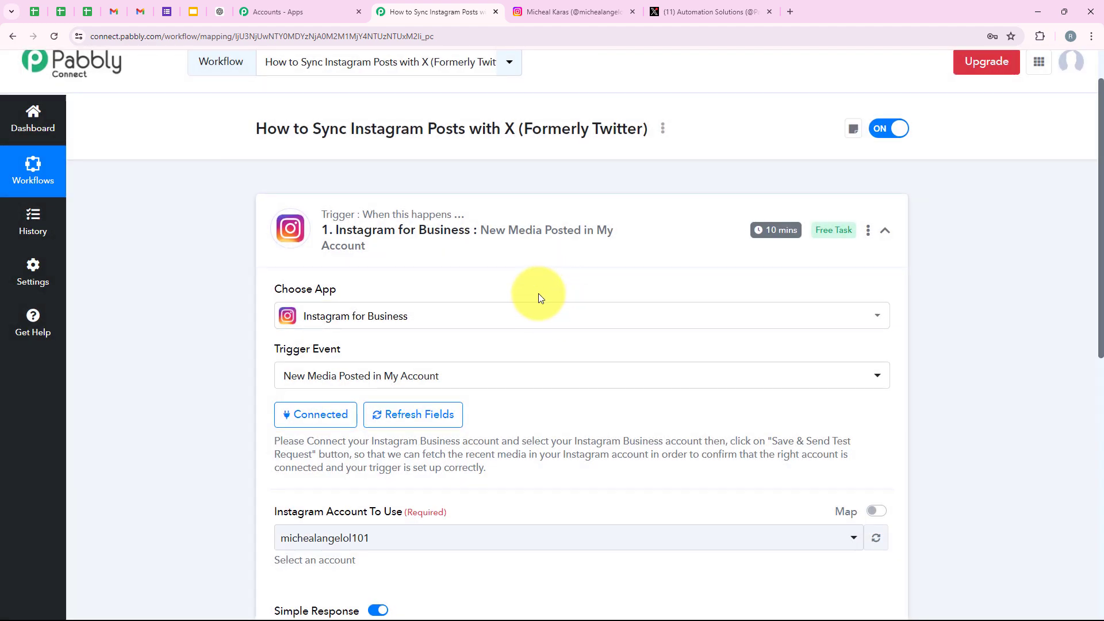
Compare the trigger's Instagram Account To Use with the username on the Instagram profile page.
{"action": "scroll", "coordinate": [539, 293], "scroll_direction": "down", "scroll_amount": 2}
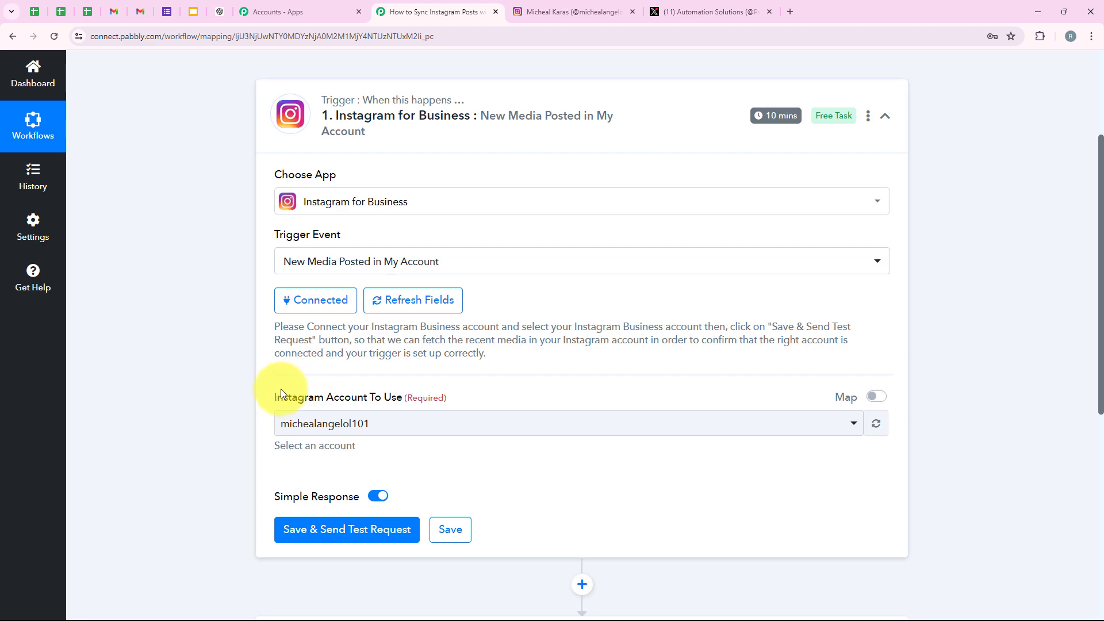
{"action": "left_click", "coordinate": [394, 424]}
{"action": "left_click", "coordinate": [405, 423]}
{"action": "left_click", "coordinate": [606, 7]}
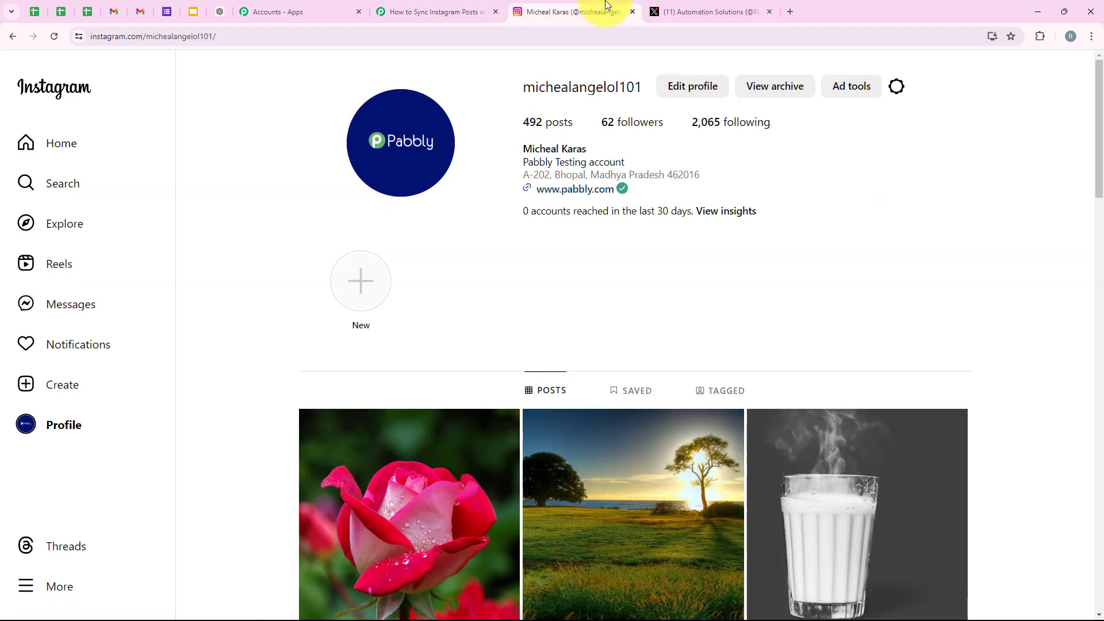
{"action": "double_click", "coordinate": [604, 82]}
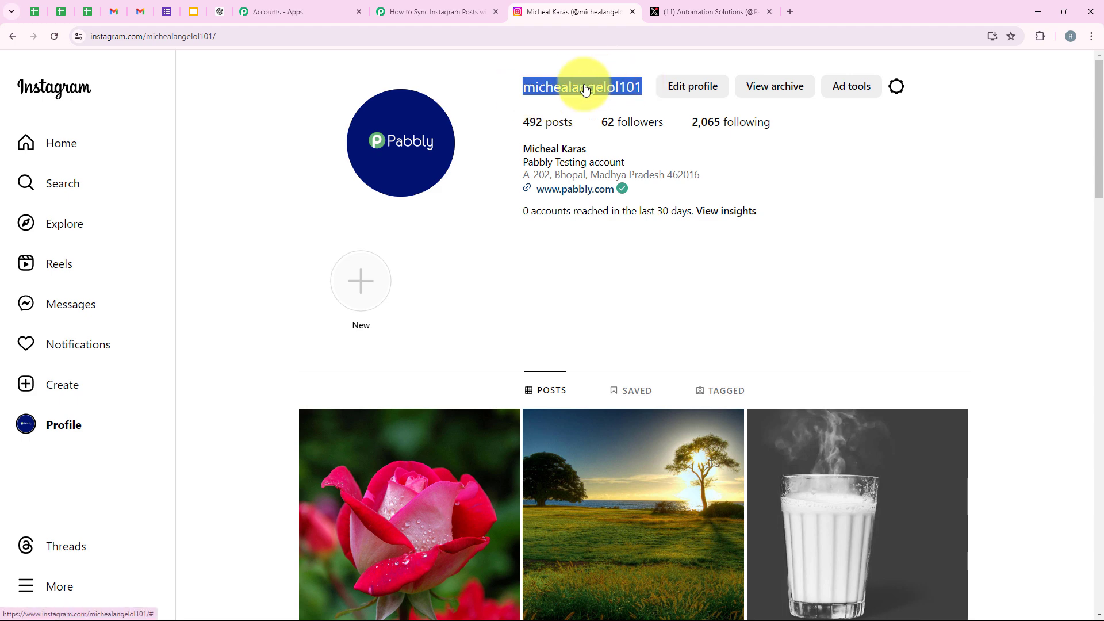
Return to the Pabbly Connect workflow and examine the Instagram trigger's data check interval and test request option.
{"action": "left_click", "coordinate": [394, 12]}
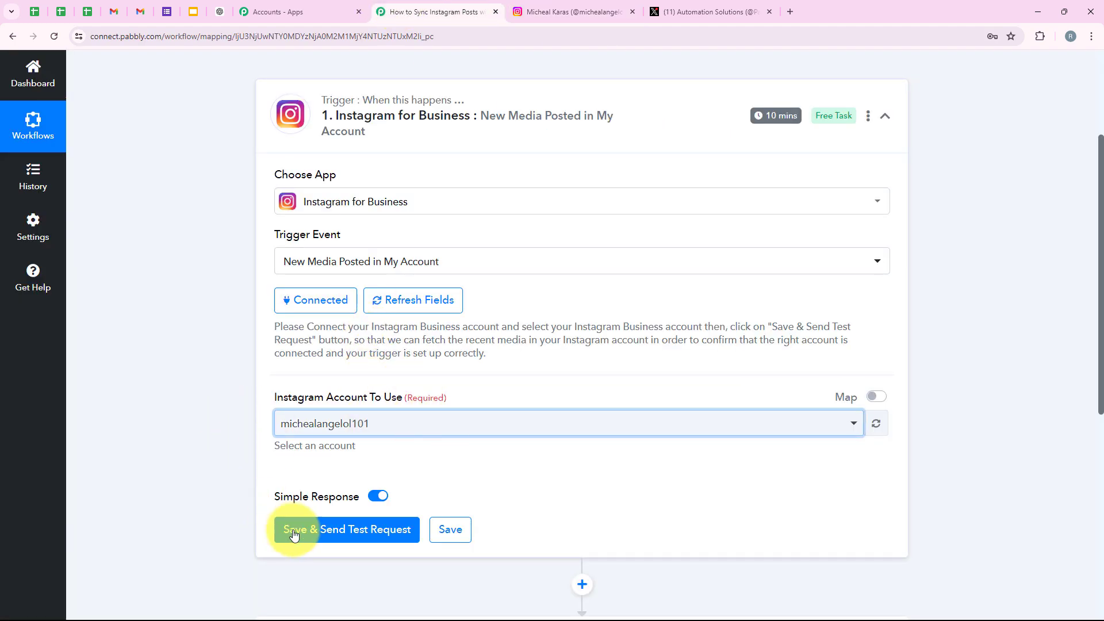
{"action": "scroll", "coordinate": [226, 482], "scroll_direction": "down", "scroll_amount": 3}
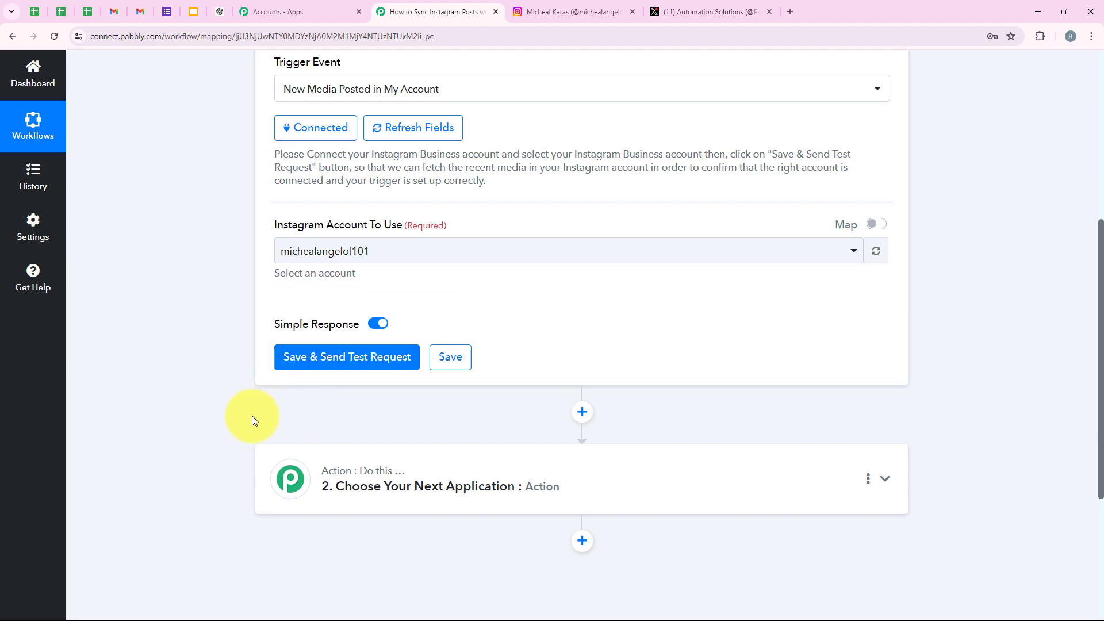
{"action": "scroll", "coordinate": [251, 415], "scroll_direction": "up", "scroll_amount": 3}
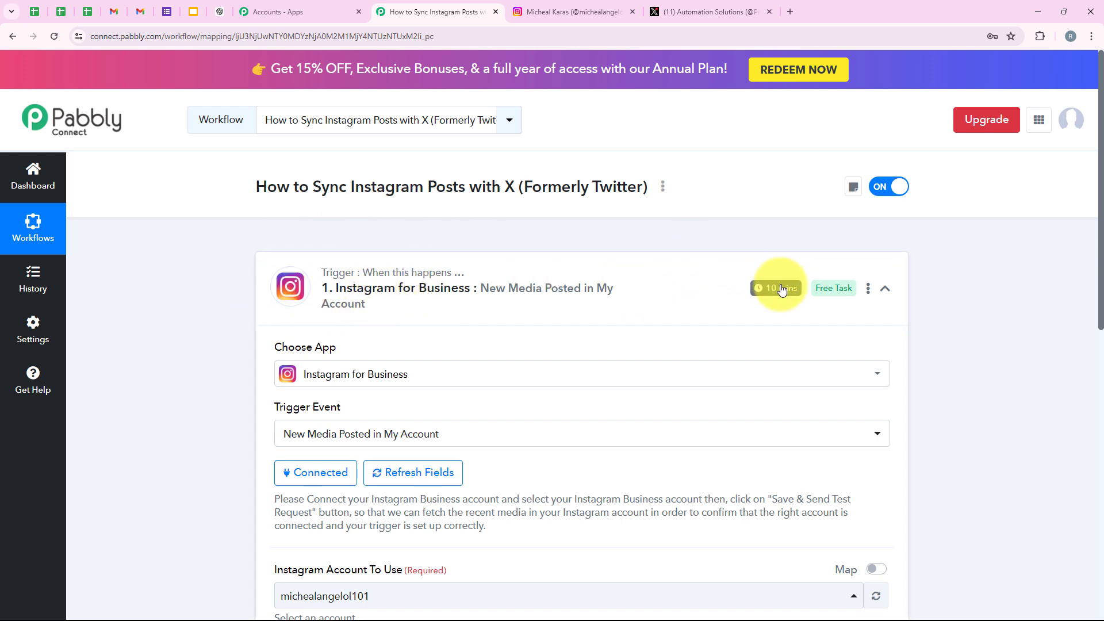
{"action": "mouse_move", "coordinate": [783, 292]}
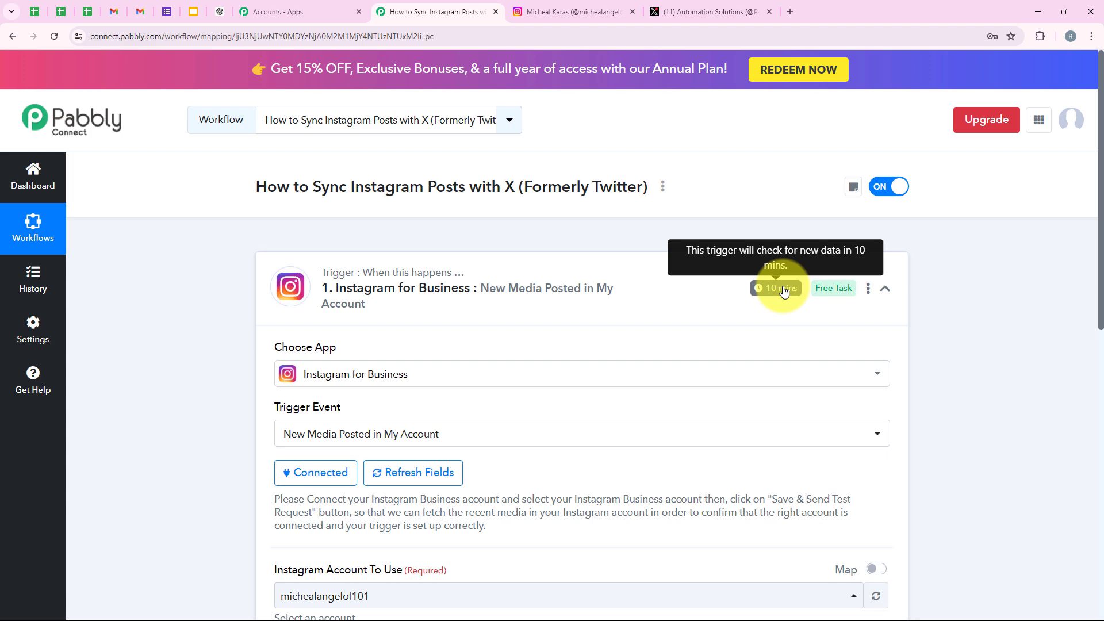
{"action": "scroll", "coordinate": [291, 279], "scroll_direction": "down", "scroll_amount": 4}
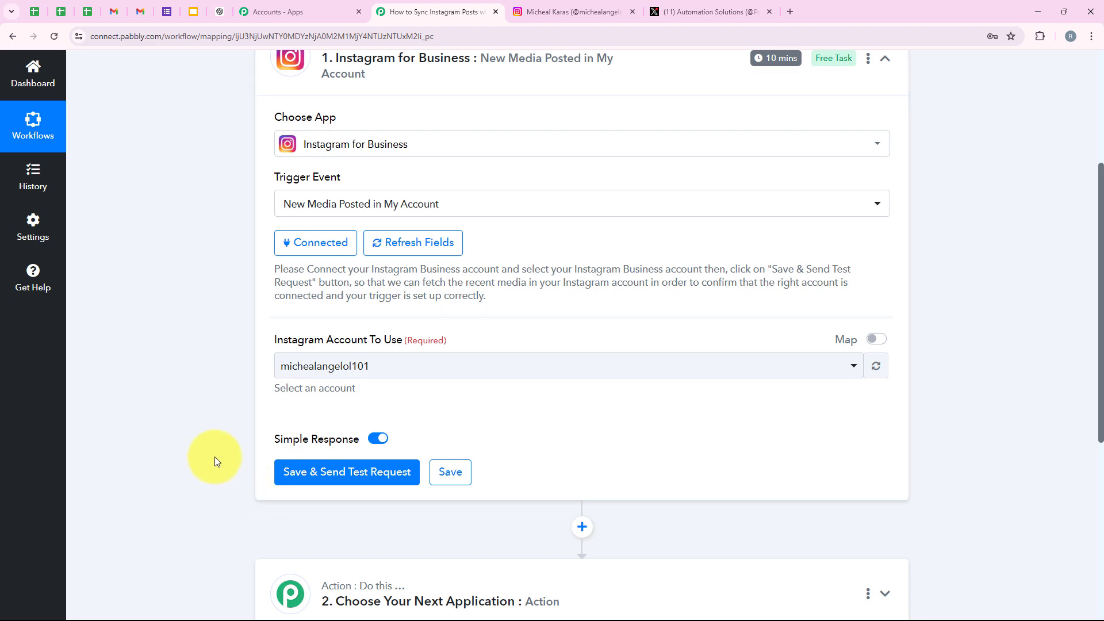
{"action": "scroll", "coordinate": [219, 415], "scroll_direction": "up", "scroll_amount": 4}
{"action": "scroll", "coordinate": [322, 417], "scroll_direction": "down", "scroll_amount": 2}
{"action": "scroll", "coordinate": [346, 423], "scroll_direction": "down", "scroll_amount": 3}
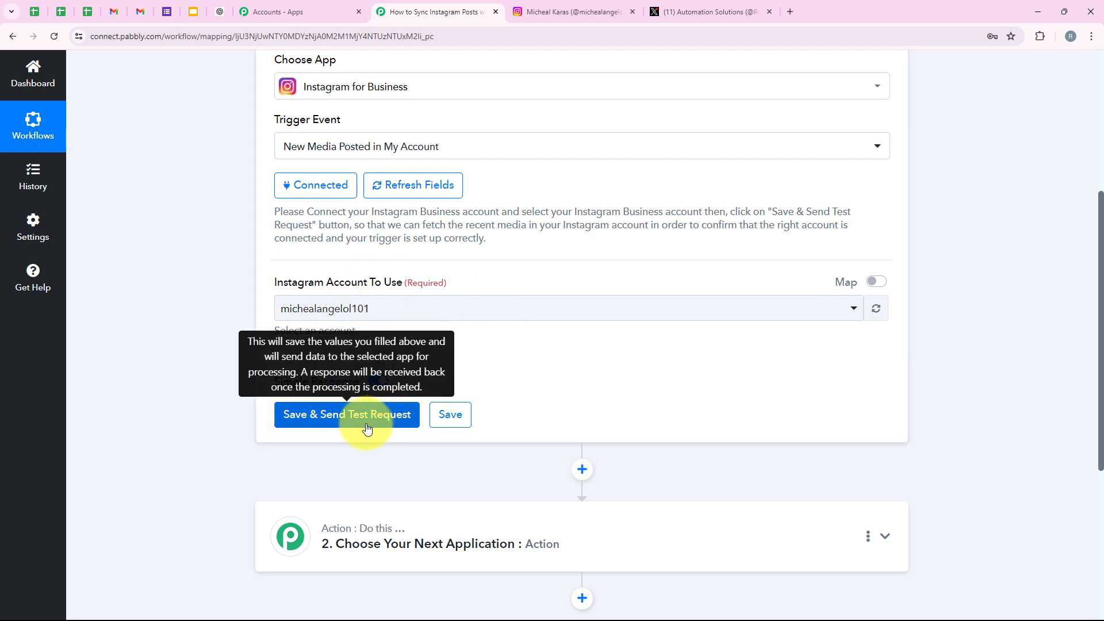
Switch to Instagram and start a new post with the AUTOMATION image from the computer, adjusting its framing and keeping the Original filter.
{"action": "left_click", "coordinate": [544, 5]}
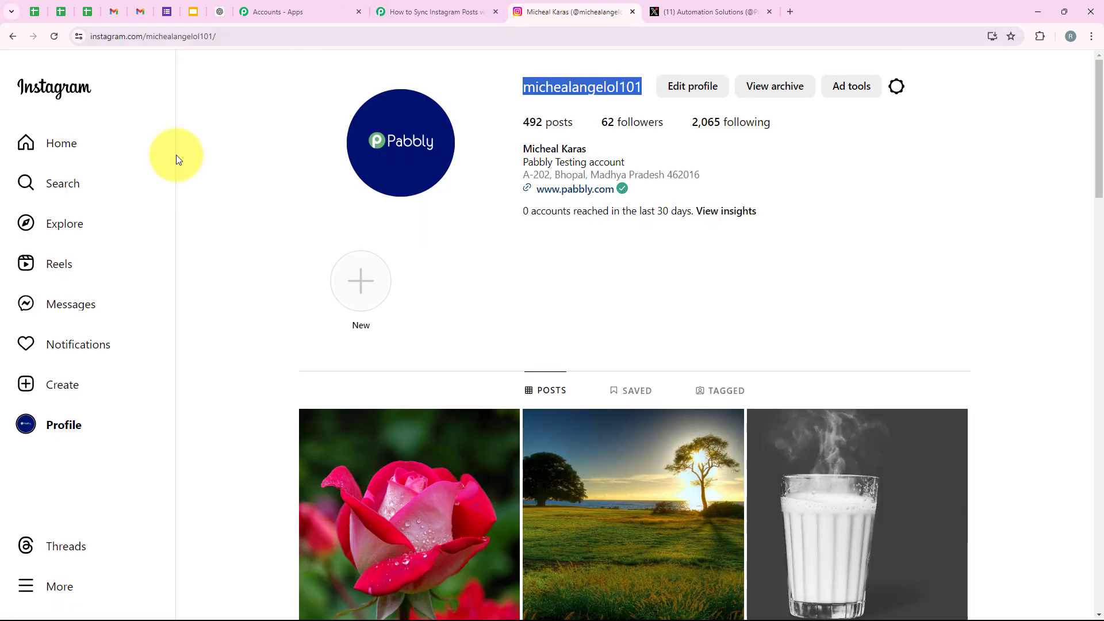
{"action": "left_click", "coordinate": [268, 378]}
{"action": "left_click", "coordinate": [118, 385]}
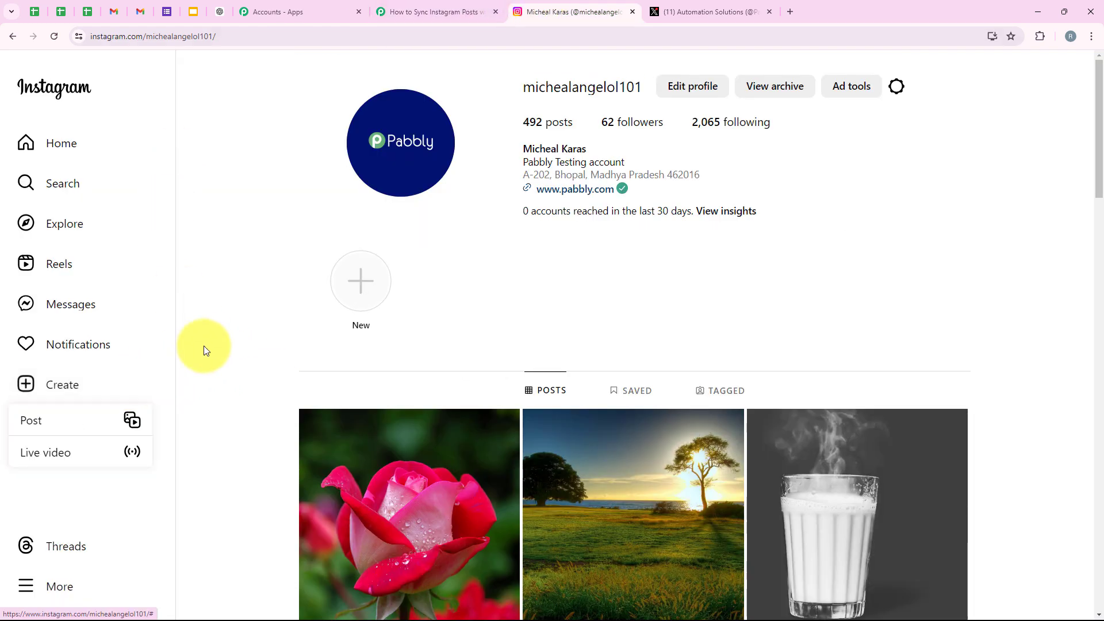
{"action": "left_click", "coordinate": [134, 415]}
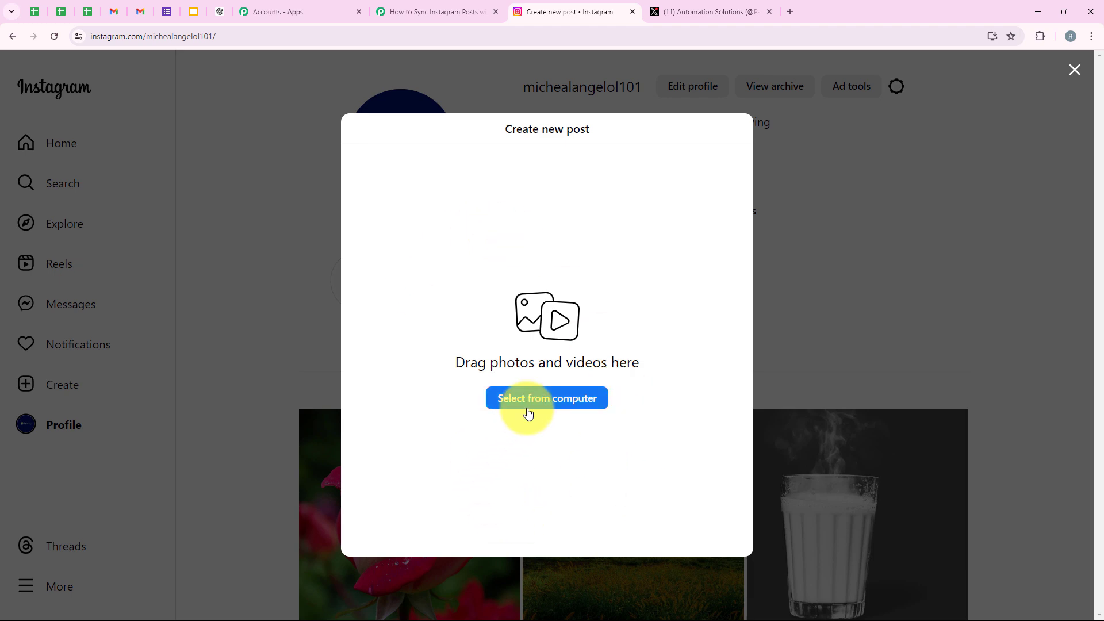
{"action": "left_click", "coordinate": [548, 400]}
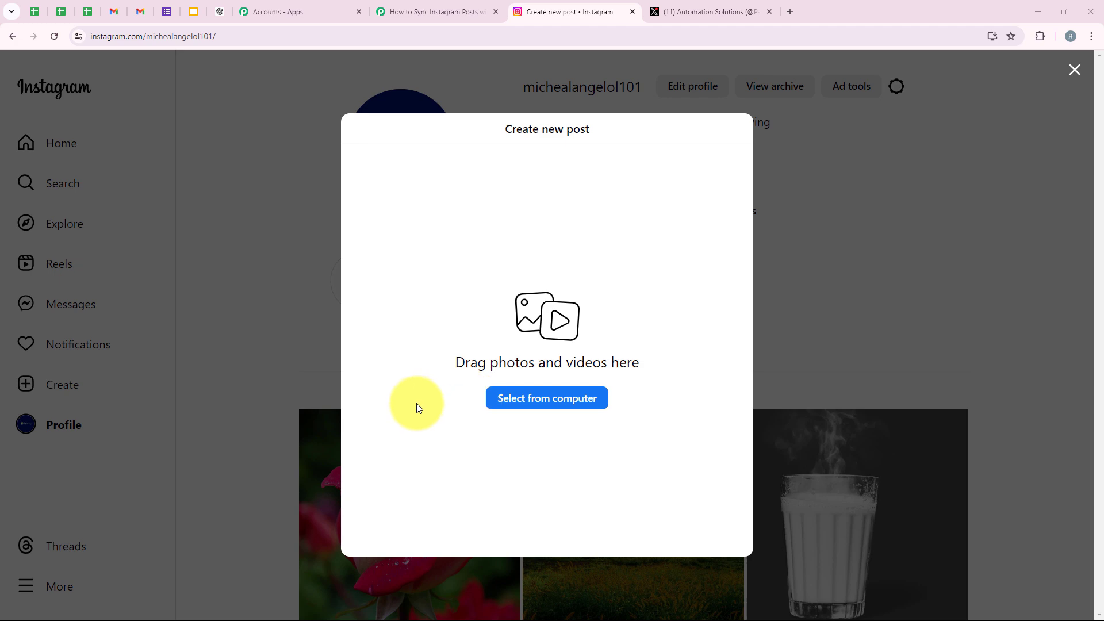
{"action": "double_click", "coordinate": [377, 130]}
{"action": "left_click_drag", "start_coordinate": [592, 365], "coordinate": [553, 370]}
{"action": "left_click", "coordinate": [727, 128]}
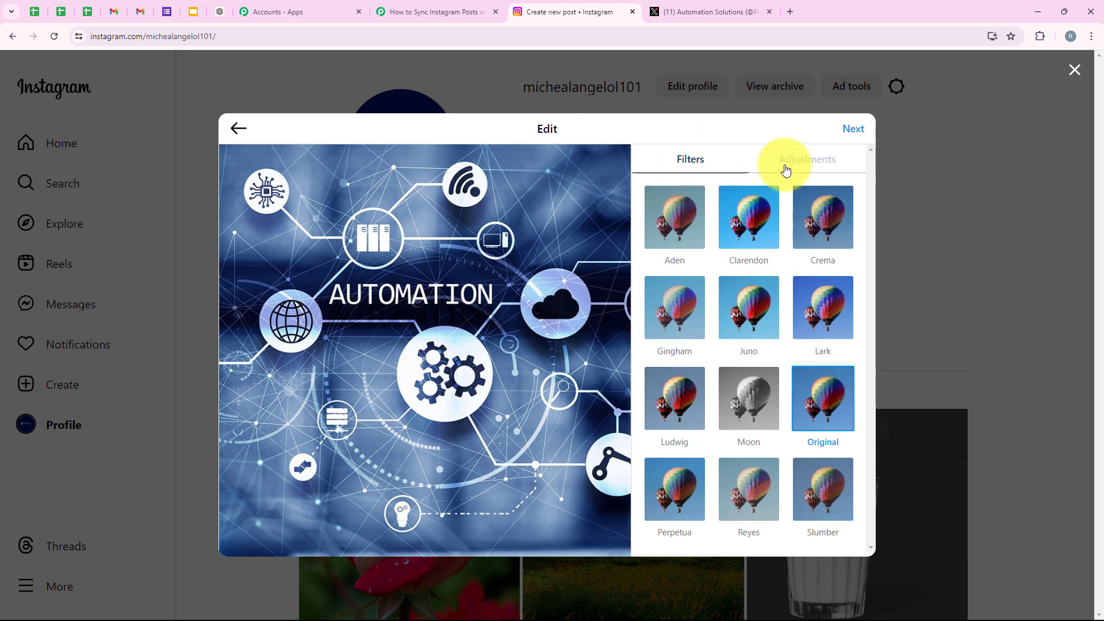
{"action": "left_click", "coordinate": [855, 129]}
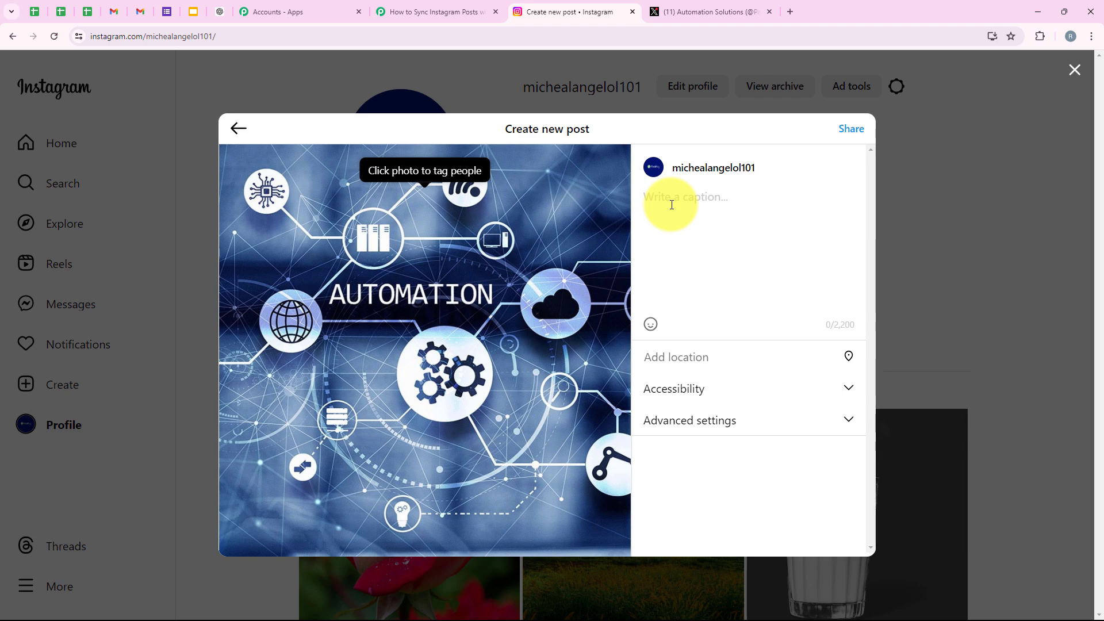
Paste the "Transform Your Business with Automation!" caption, review its text, and share the post.
{"action": "key", "text": "ctrl+v"}
{"action": "left_click_drag", "start_coordinate": [645, 197], "coordinate": [724, 209]}
{"action": "scroll", "coordinate": [791, 259], "scroll_direction": "down", "scroll_amount": 5}
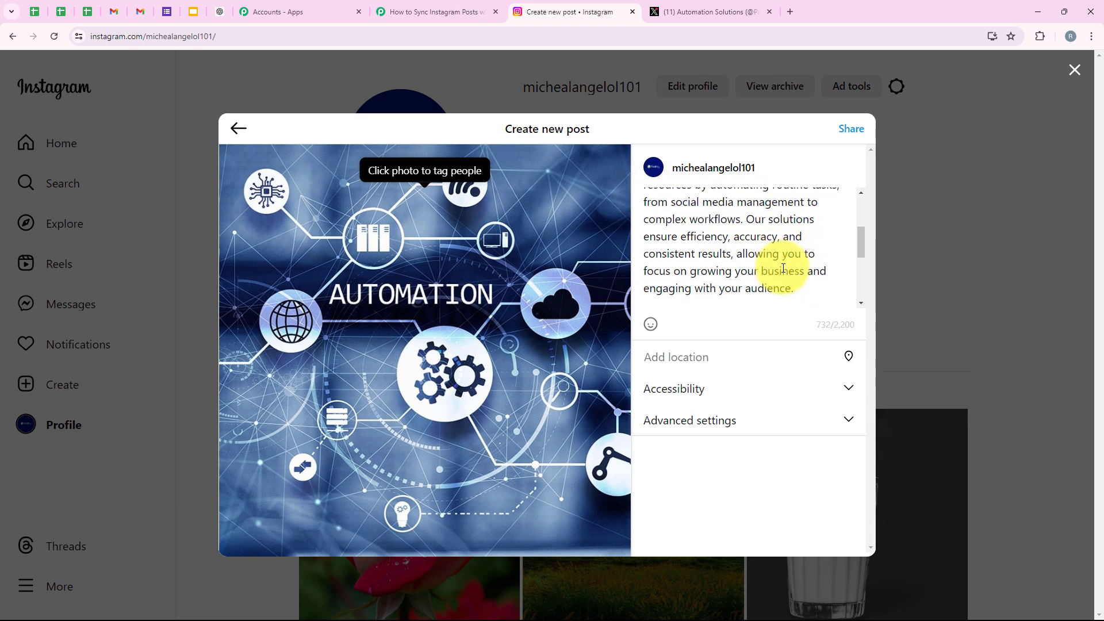
{"action": "scroll", "coordinate": [783, 268], "scroll_direction": "up", "scroll_amount": 5}
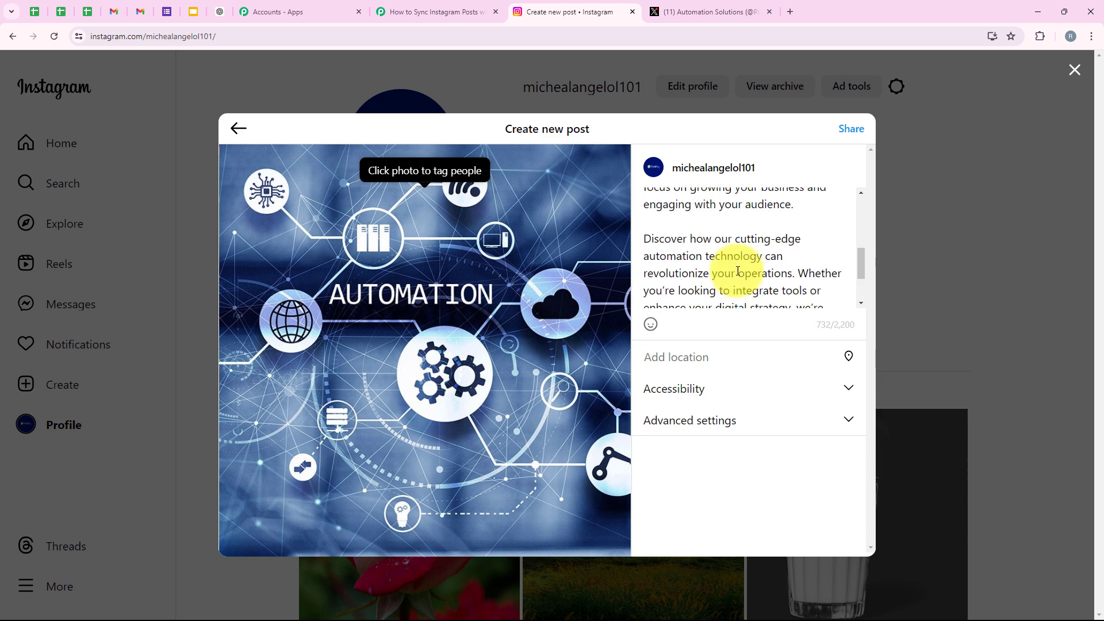
{"action": "left_click", "coordinate": [850, 128]}
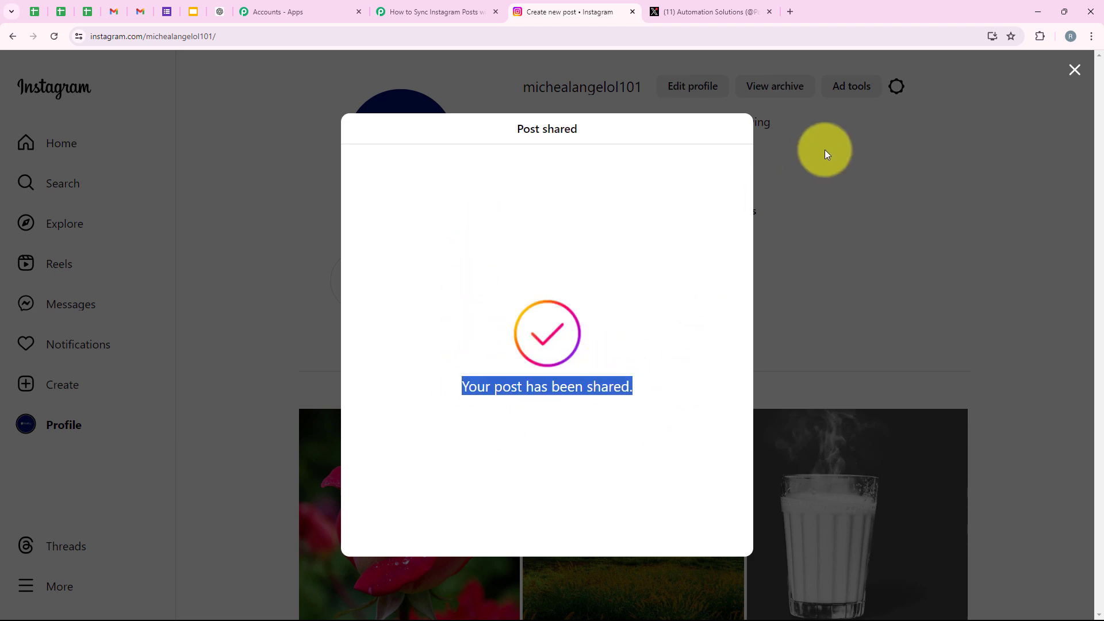
Close the sharing dialog, reload the Instagram profile, and open the new AUTOMATION post to check its image and caption.
{"action": "left_click", "coordinate": [1073, 70]}
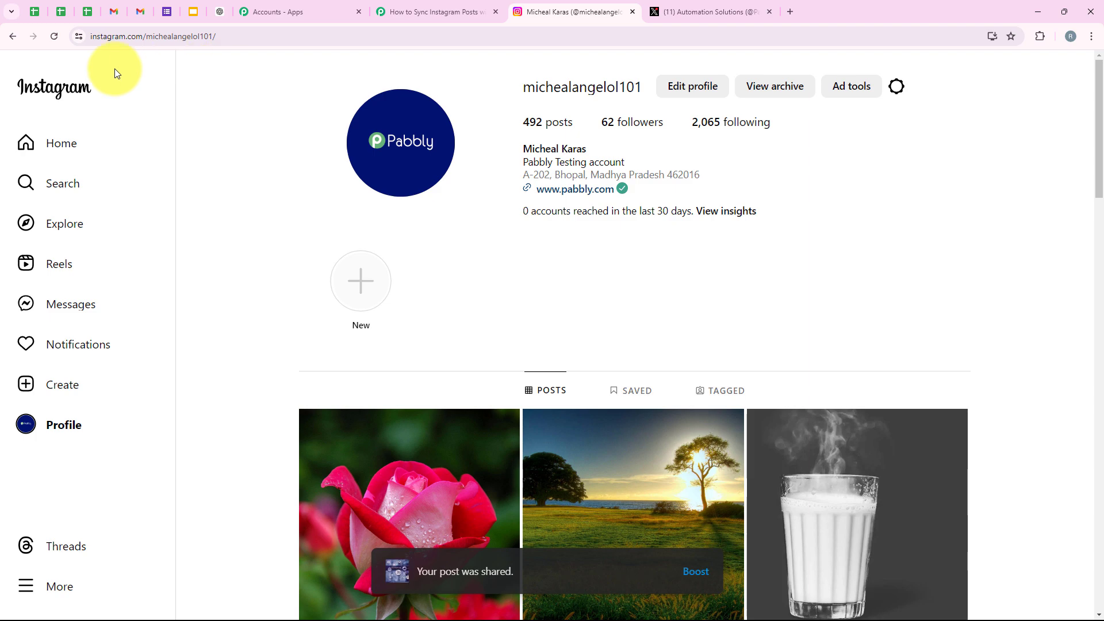
{"action": "left_click", "coordinate": [54, 36]}
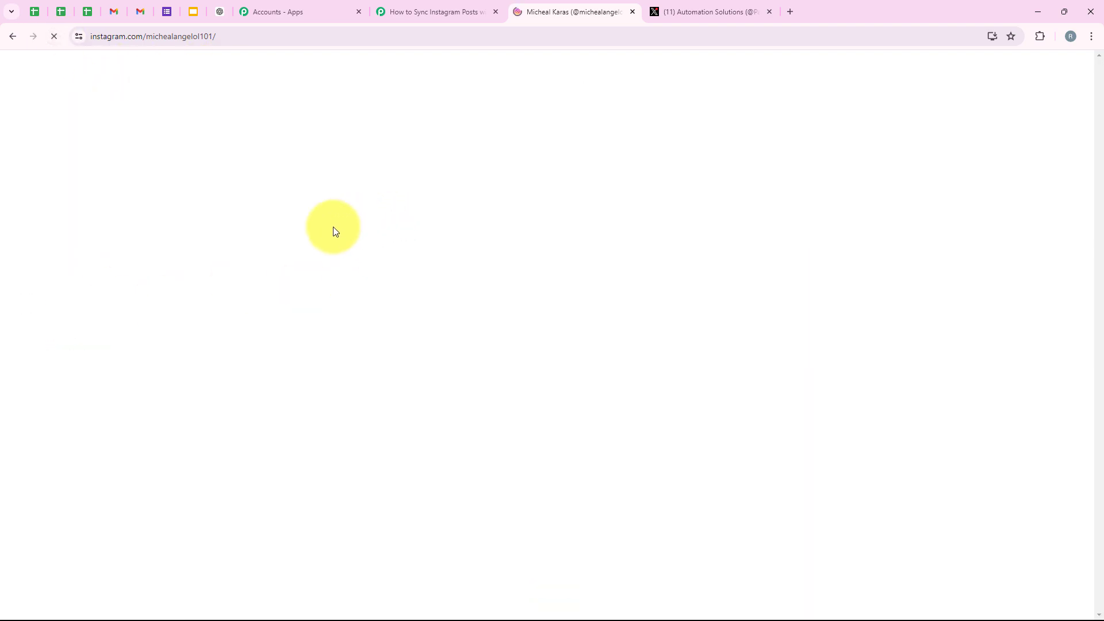
{"action": "left_click", "coordinate": [395, 468]}
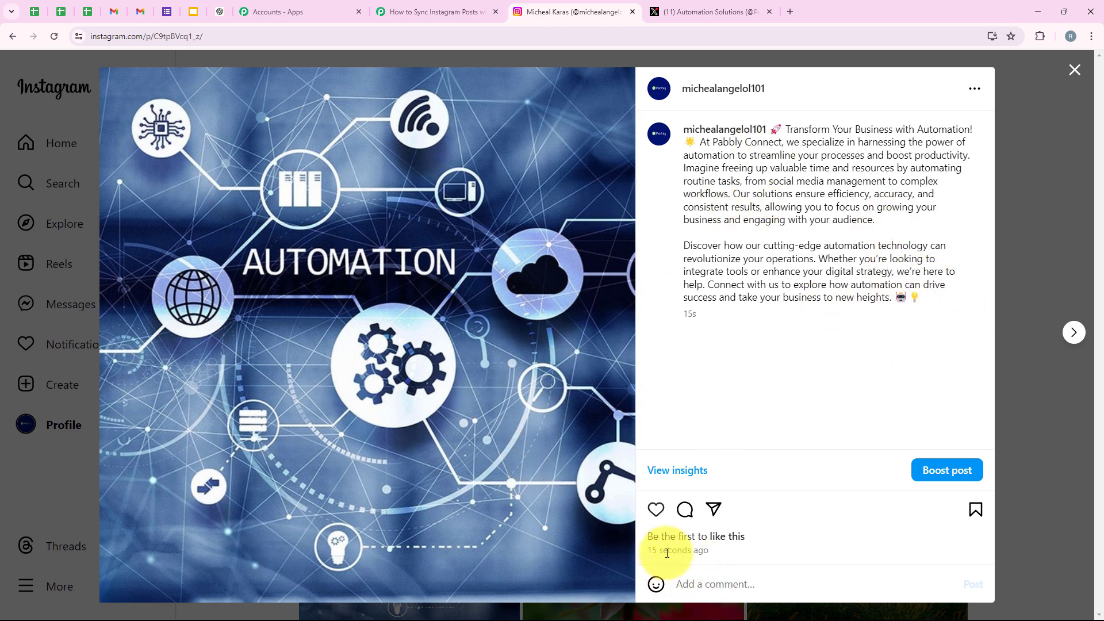
Switch back to the Pabbly Connect workflow and save the Instagram trigger while sending a test request.
{"action": "left_click", "coordinate": [433, 11]}
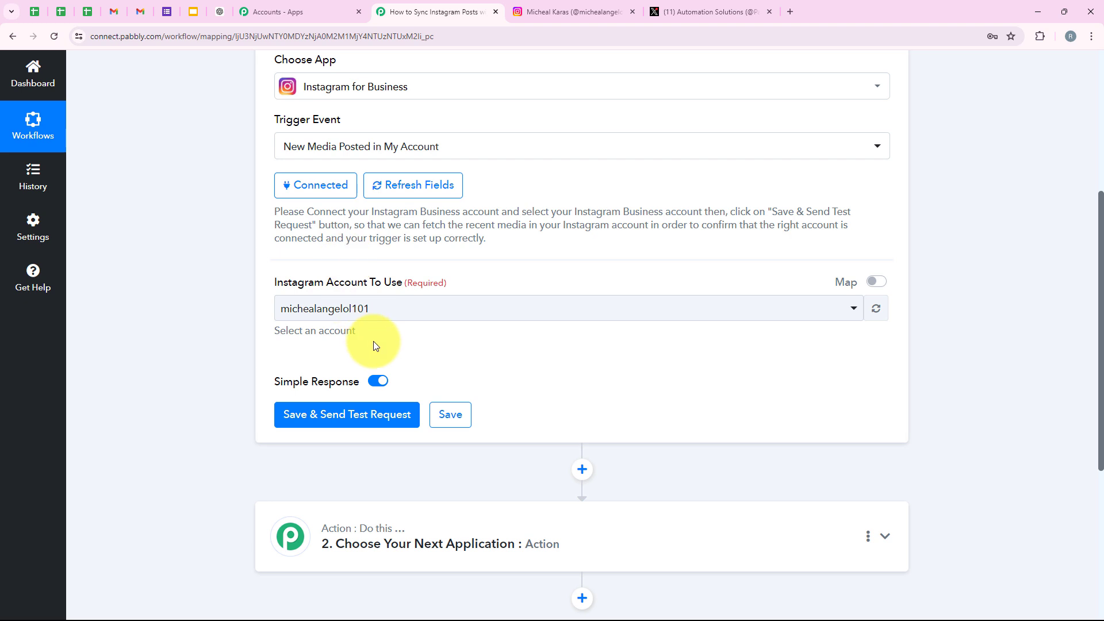
{"action": "left_click", "coordinate": [375, 409]}
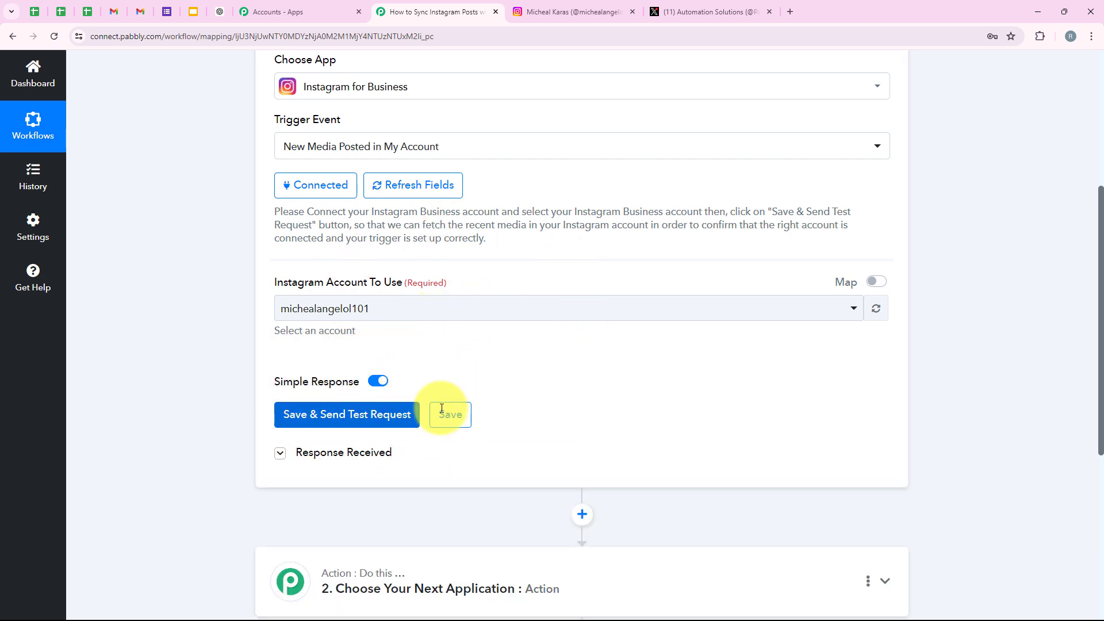
{"action": "scroll", "coordinate": [516, 411], "scroll_direction": "down", "scroll_amount": 7}
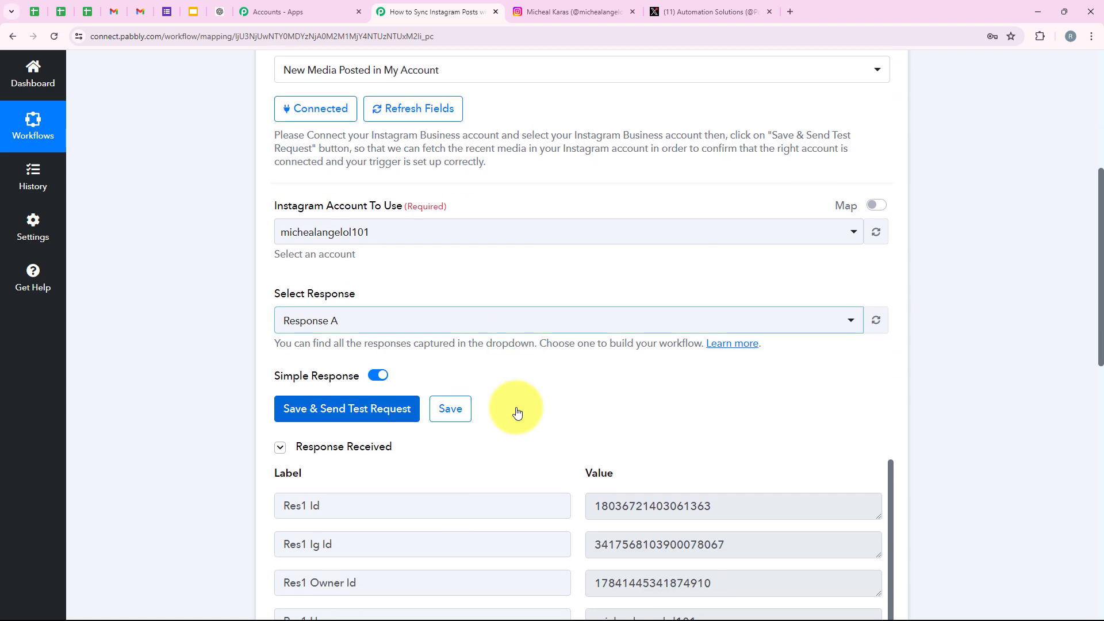
Examine the received response's full caption, permalink and media URL for the new Instagram post.
{"action": "scroll", "coordinate": [610, 320], "scroll_direction": "down", "scroll_amount": 4}
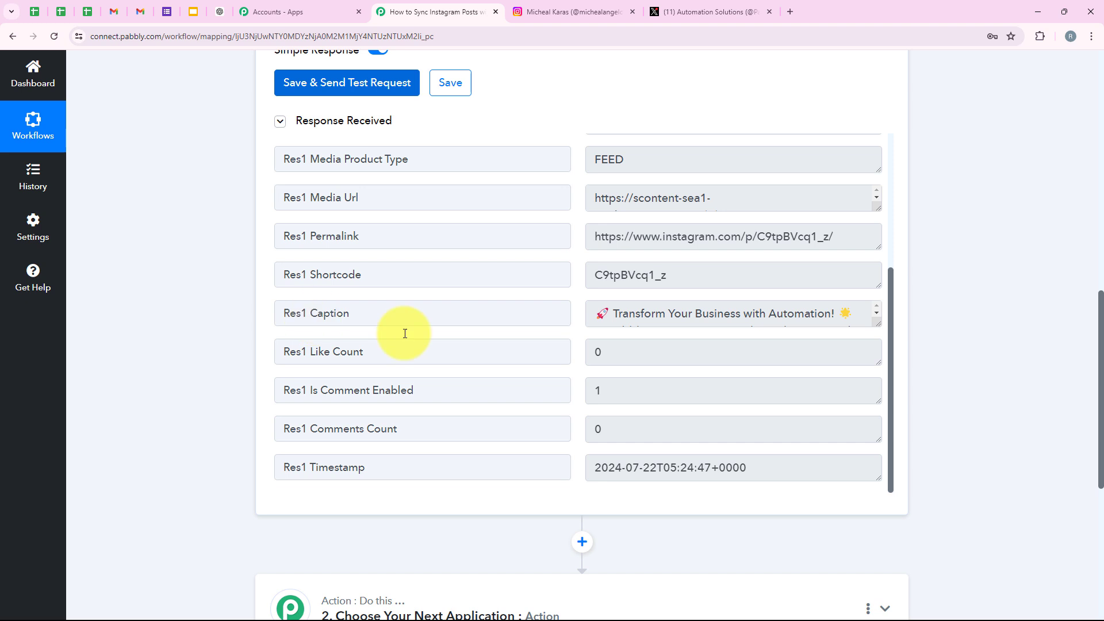
{"action": "left_click_drag", "start_coordinate": [877, 324], "coordinate": [869, 490]}
{"action": "scroll", "coordinate": [733, 386], "scroll_direction": "down", "scroll_amount": 3}
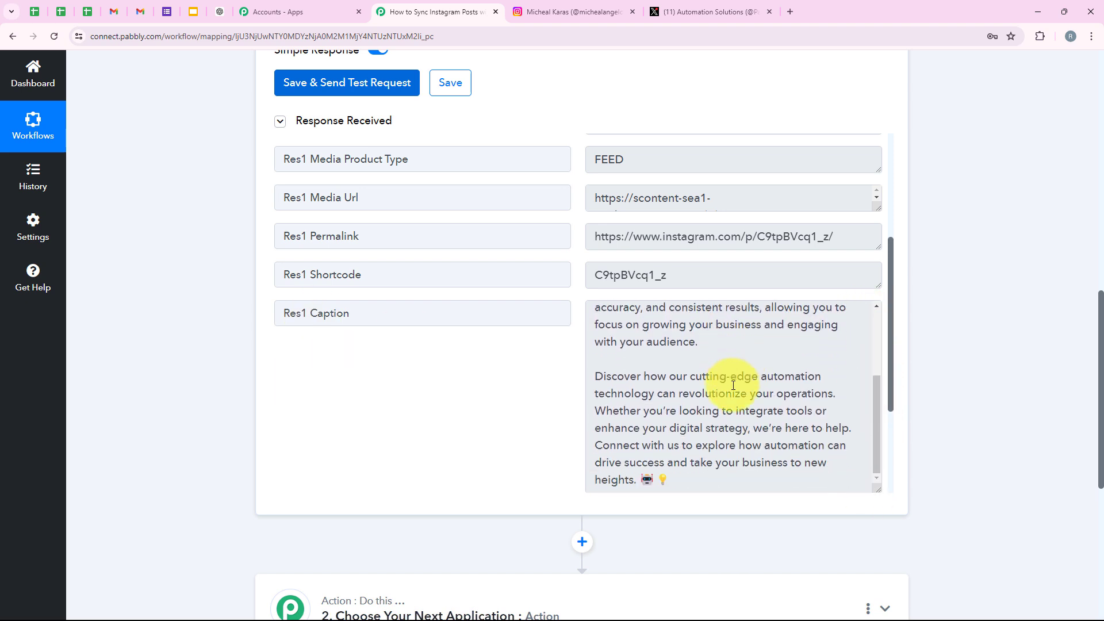
{"action": "scroll", "coordinate": [734, 385], "scroll_direction": "up", "scroll_amount": 3}
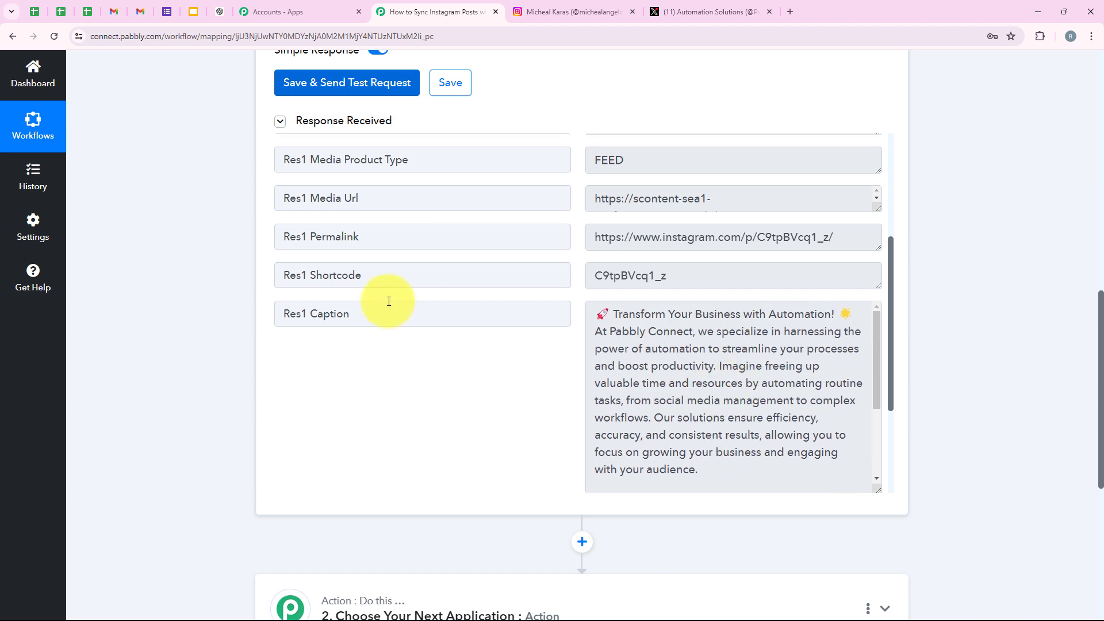
{"action": "scroll", "coordinate": [808, 388], "scroll_direction": "up", "scroll_amount": 2}
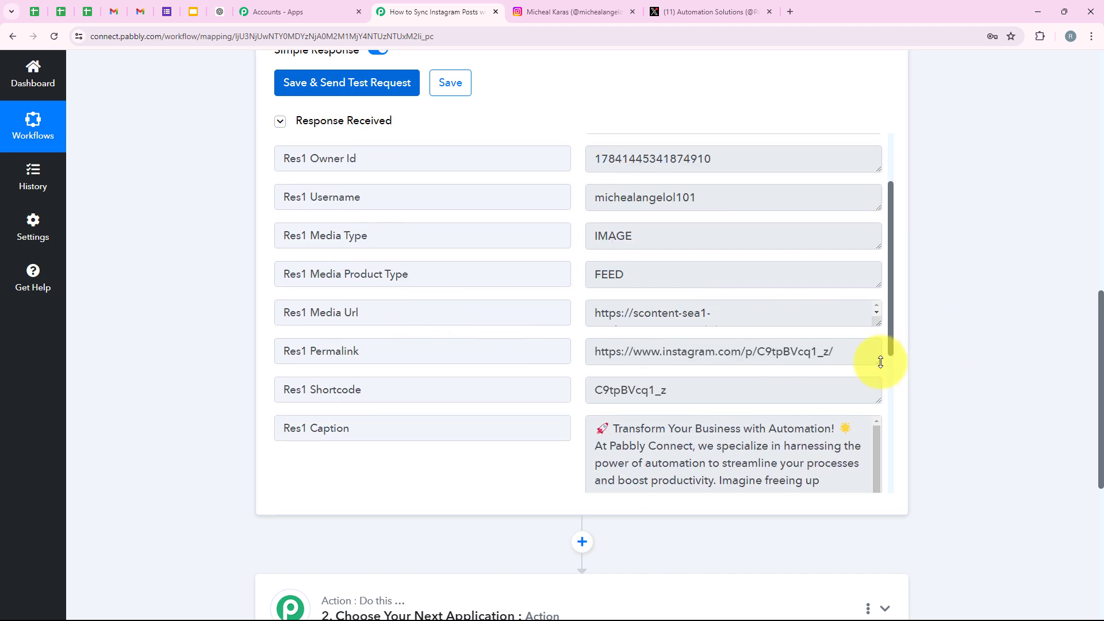
{"action": "mouse_move", "coordinate": [880, 363]}
{"action": "left_mouse_down"}
{"action": "mouse_move", "coordinate": [874, 433]}
{"action": "mouse_move", "coordinate": [875, 366]}
{"action": "left_mouse_up"}
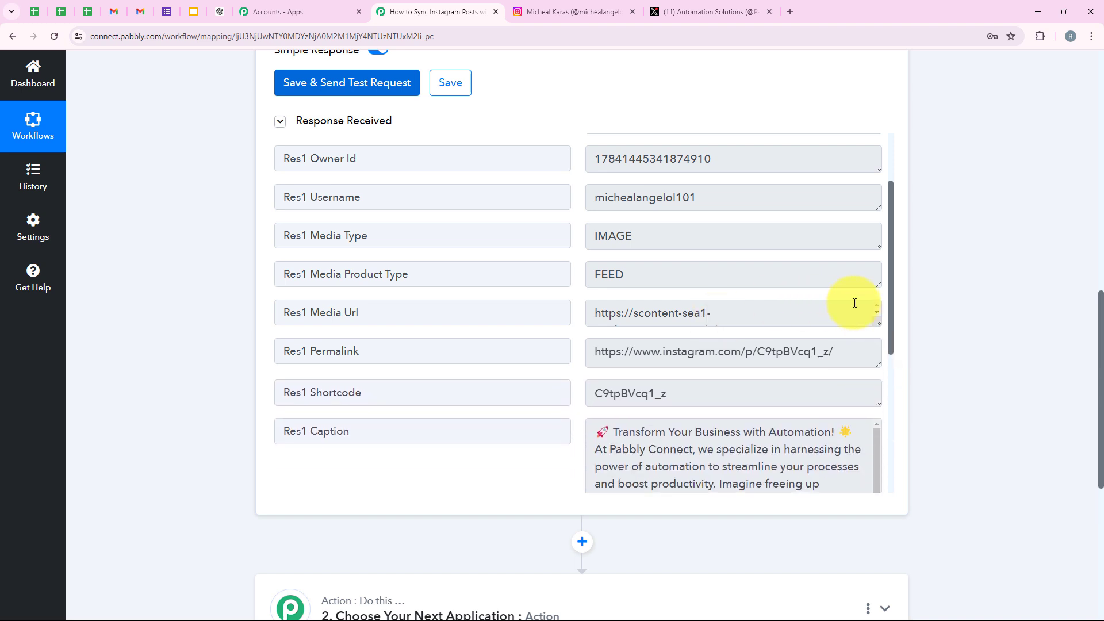
{"action": "mouse_move", "coordinate": [881, 320]}
{"action": "left_mouse_down"}
{"action": "mouse_move", "coordinate": [875, 414]}
{"action": "mouse_move", "coordinate": [872, 321]}
{"action": "left_mouse_up"}
Set the Instagram trigger's Trigger Time to Check every 10 minutes and save it.
{"action": "scroll", "coordinate": [229, 209], "scroll_direction": "up", "scroll_amount": 12}
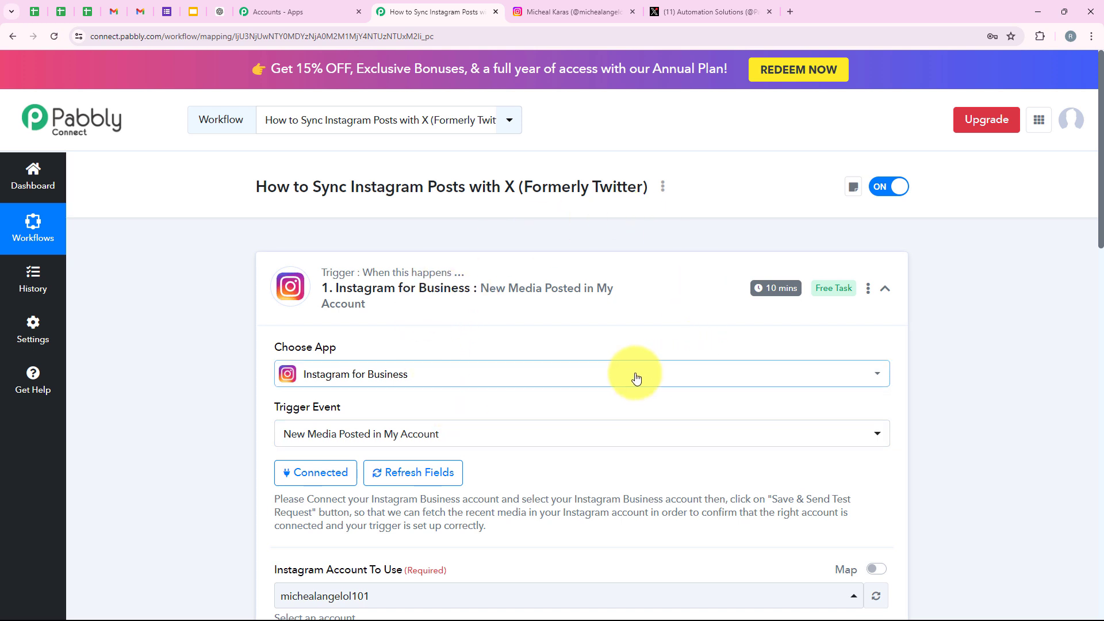
{"action": "mouse_move", "coordinate": [769, 297]}
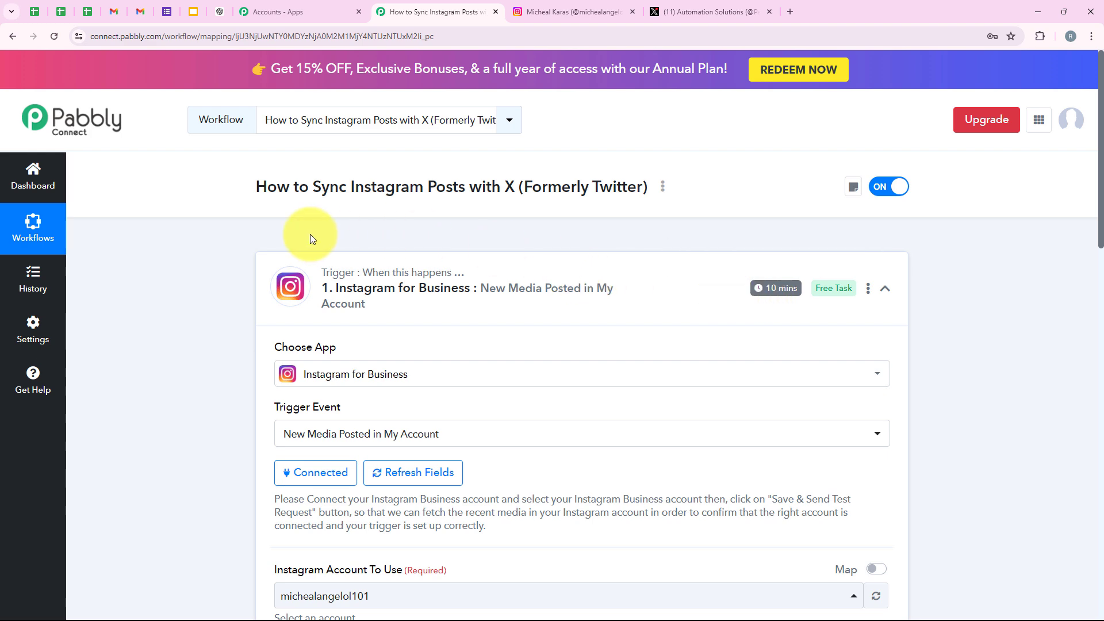
{"action": "scroll", "coordinate": [377, 396], "scroll_direction": "down", "scroll_amount": 5}
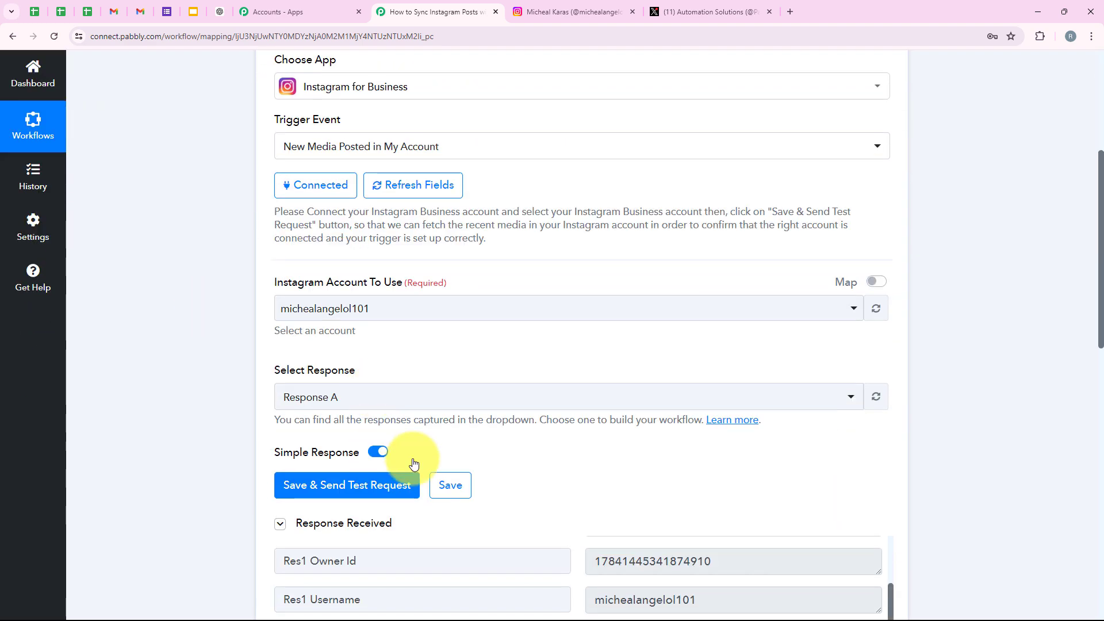
{"action": "scroll", "coordinate": [378, 453], "scroll_direction": "up", "scroll_amount": 5}
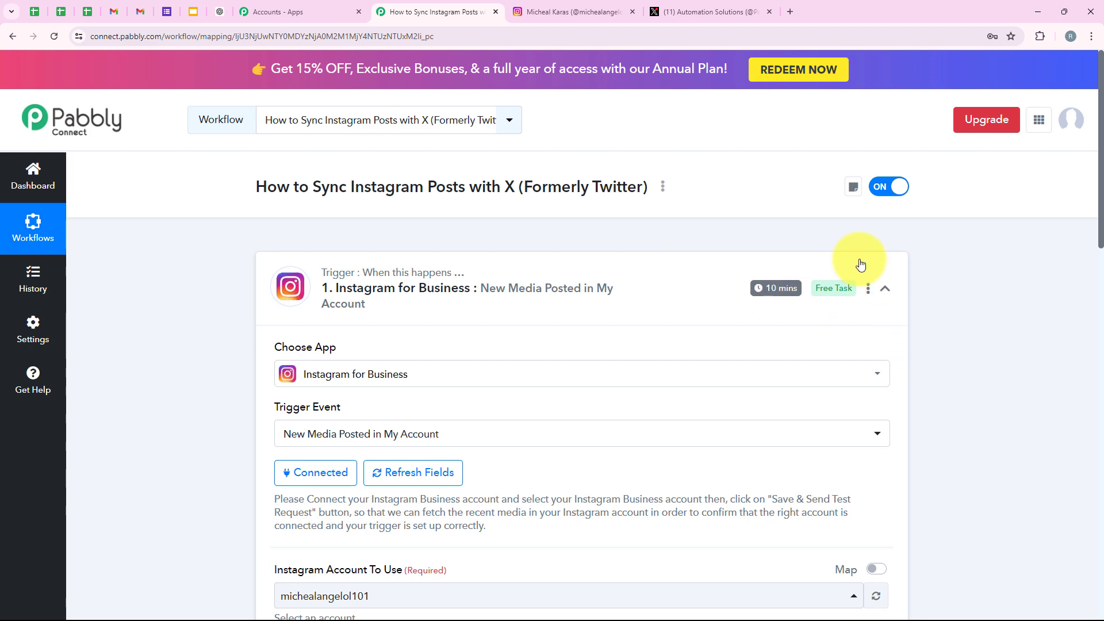
{"action": "left_click", "coordinate": [868, 288]}
{"action": "left_click", "coordinate": [841, 357]}
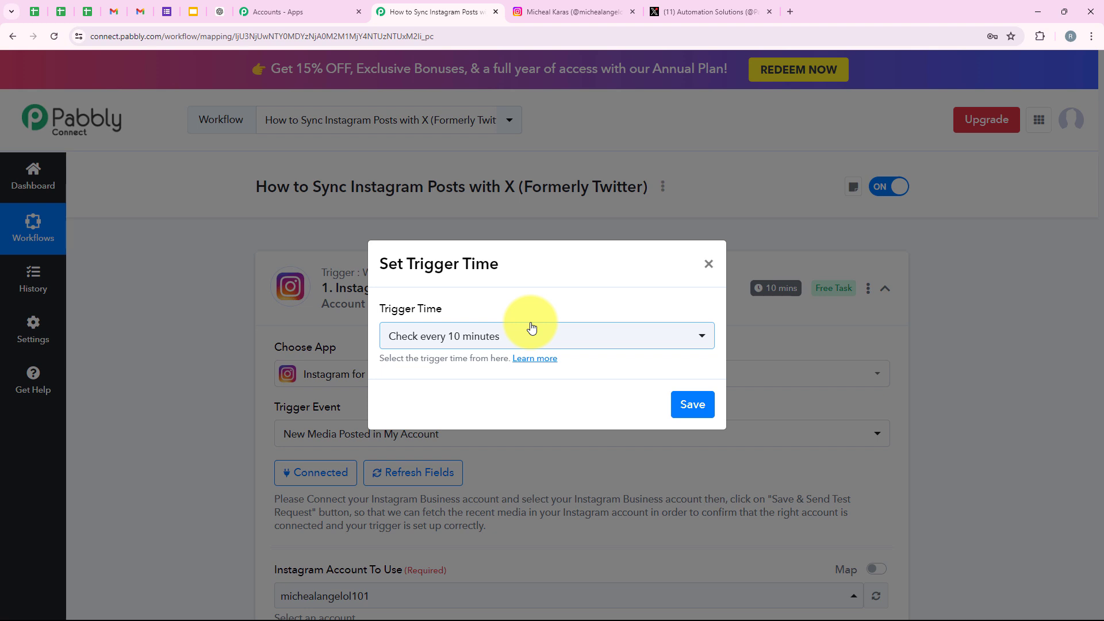
{"action": "left_click", "coordinate": [530, 331]}
{"action": "scroll", "coordinate": [487, 471], "scroll_direction": "up", "scroll_amount": 5}
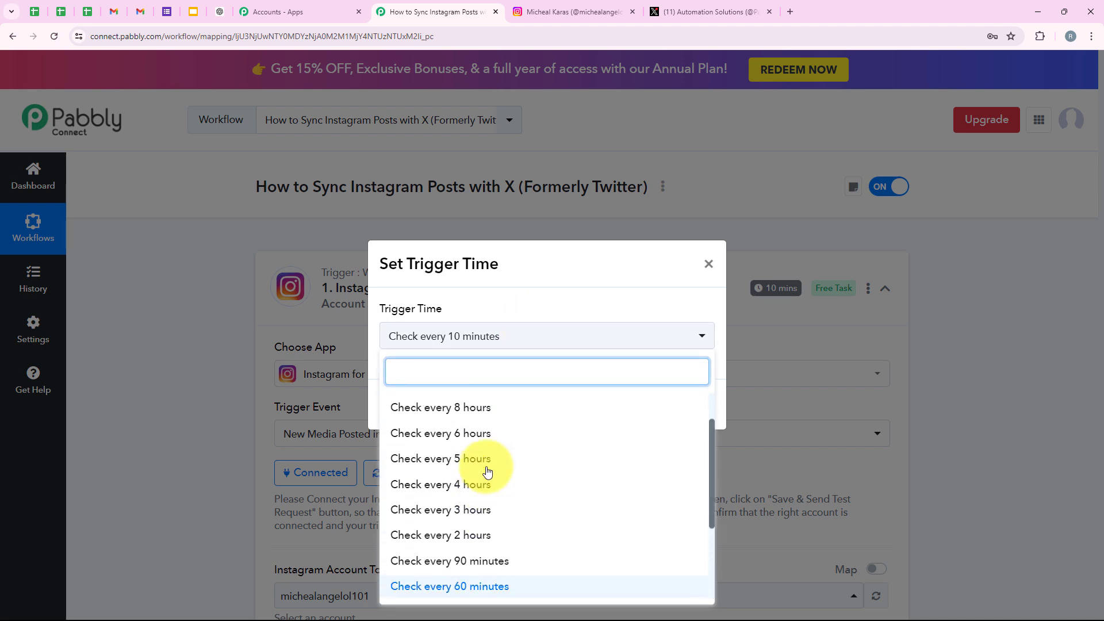
{"action": "scroll", "coordinate": [557, 409], "scroll_direction": "down", "scroll_amount": 4}
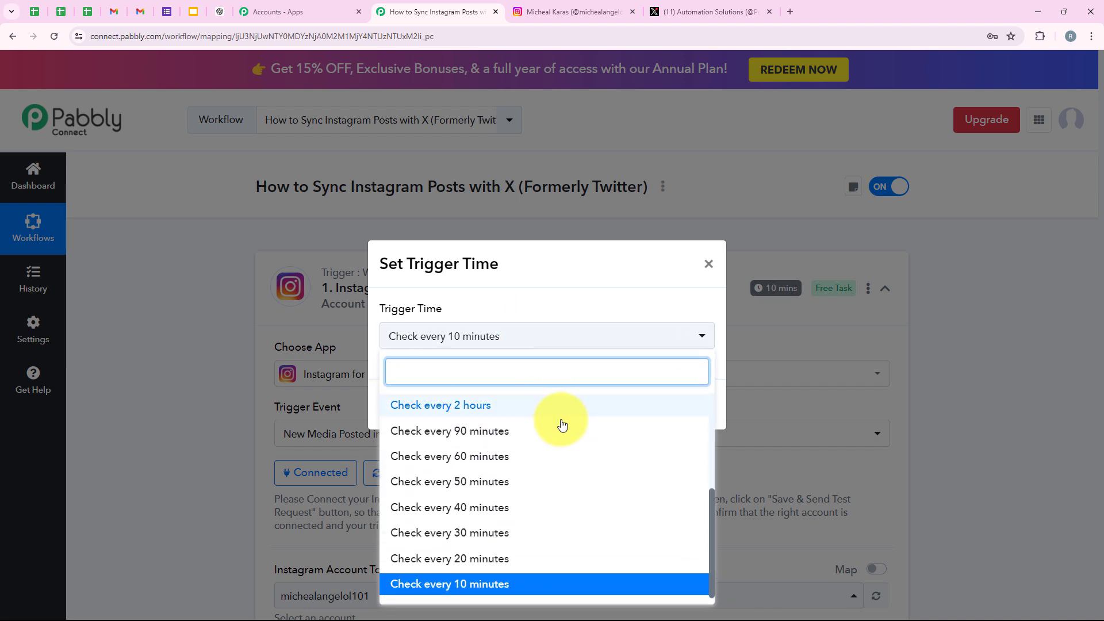
{"action": "left_click", "coordinate": [538, 584]}
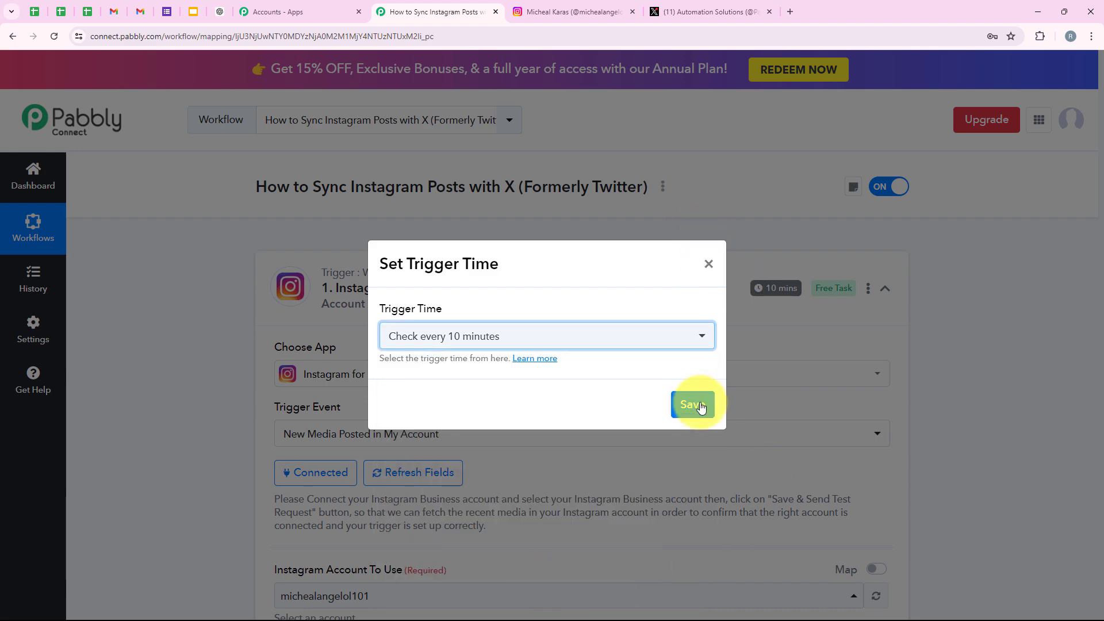
{"action": "left_click", "coordinate": [692, 402]}
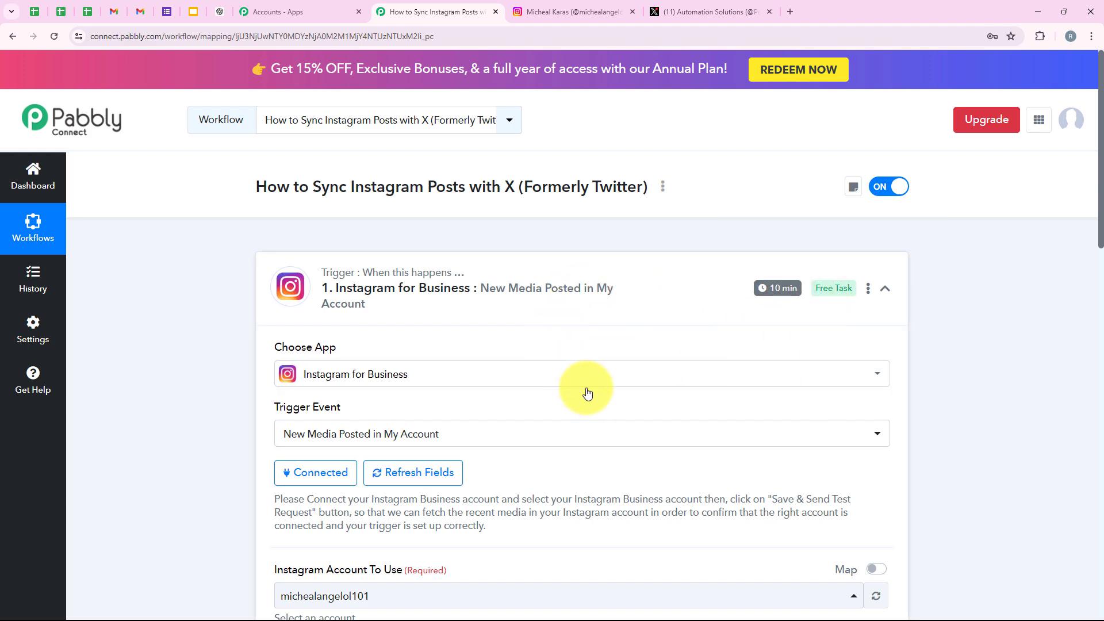
Examine the Instagram trigger's received response, reading the full Res1 Caption text and the remaining fields.
{"action": "scroll", "coordinate": [742, 119], "scroll_direction": "down", "scroll_amount": 4}
{"action": "scroll", "coordinate": [703, 198], "scroll_direction": "up", "scroll_amount": 1}
{"action": "scroll", "coordinate": [703, 198], "scroll_direction": "down", "scroll_amount": 7}
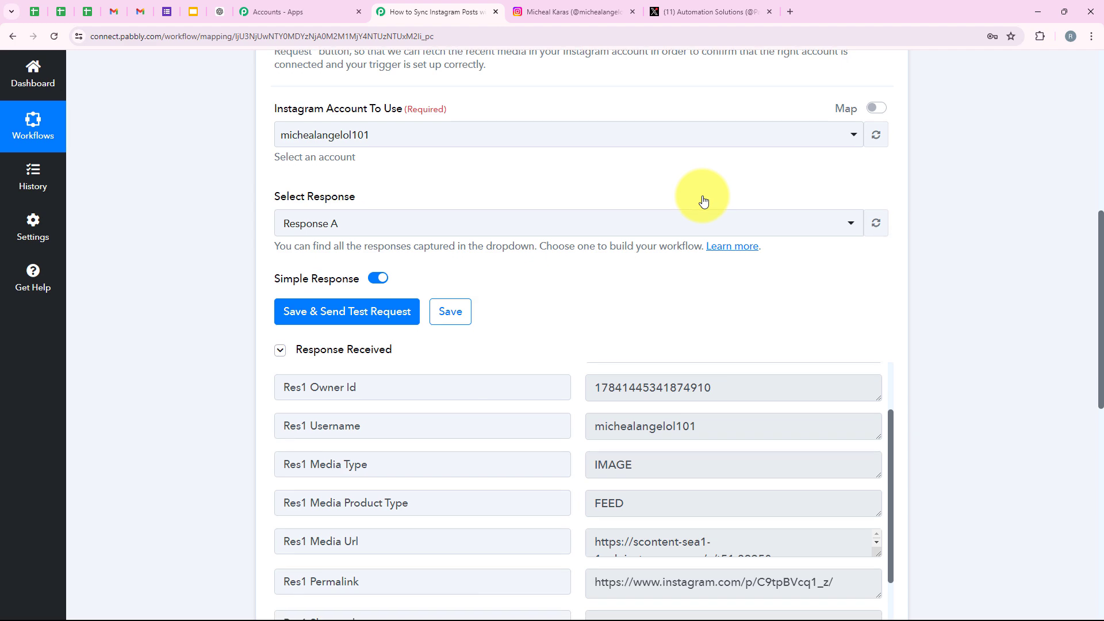
{"action": "scroll", "coordinate": [703, 201], "scroll_direction": "down", "scroll_amount": 2}
{"action": "scroll", "coordinate": [698, 354], "scroll_direction": "down", "scroll_amount": 3}
{"action": "scroll", "coordinate": [683, 289], "scroll_direction": "down", "scroll_amount": 1}
{"action": "scroll", "coordinate": [643, 299], "scroll_direction": "up", "scroll_amount": 2}
{"action": "scroll", "coordinate": [656, 299], "scroll_direction": "up", "scroll_amount": 1}
{"action": "scroll", "coordinate": [673, 298], "scroll_direction": "down", "scroll_amount": 1}
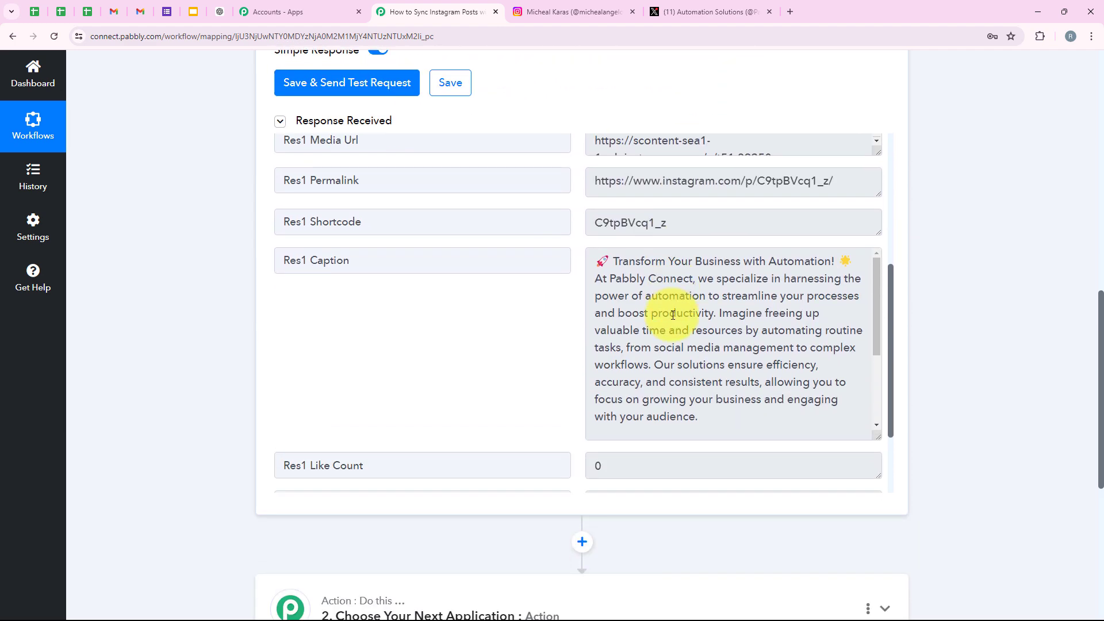
{"action": "scroll", "coordinate": [699, 353], "scroll_direction": "down", "scroll_amount": 3}
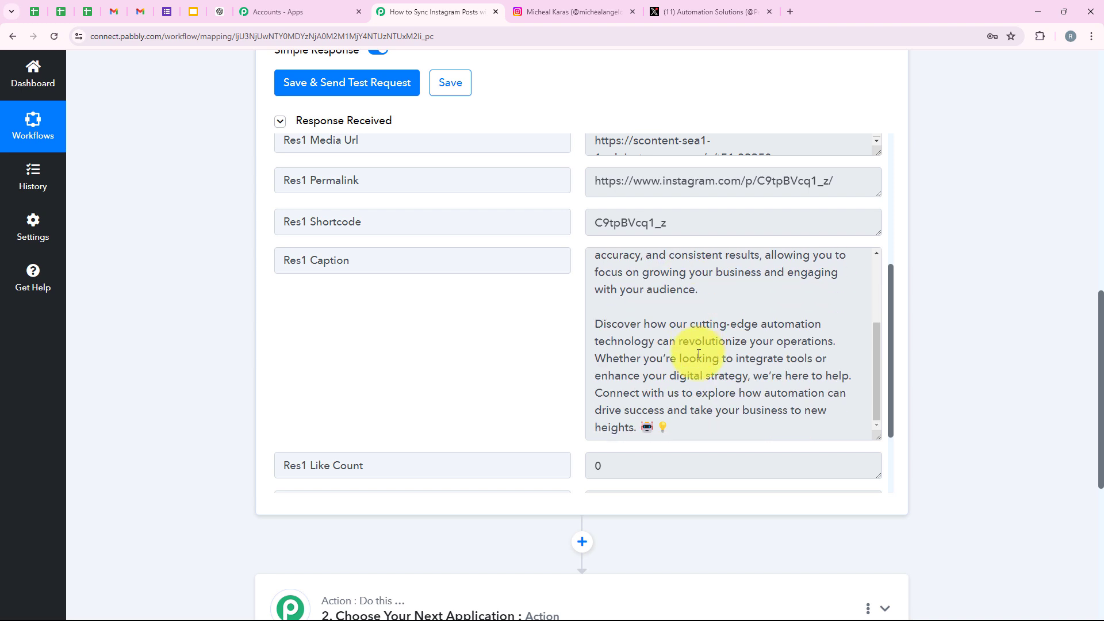
{"action": "scroll", "coordinate": [693, 384], "scroll_direction": "up", "scroll_amount": 3}
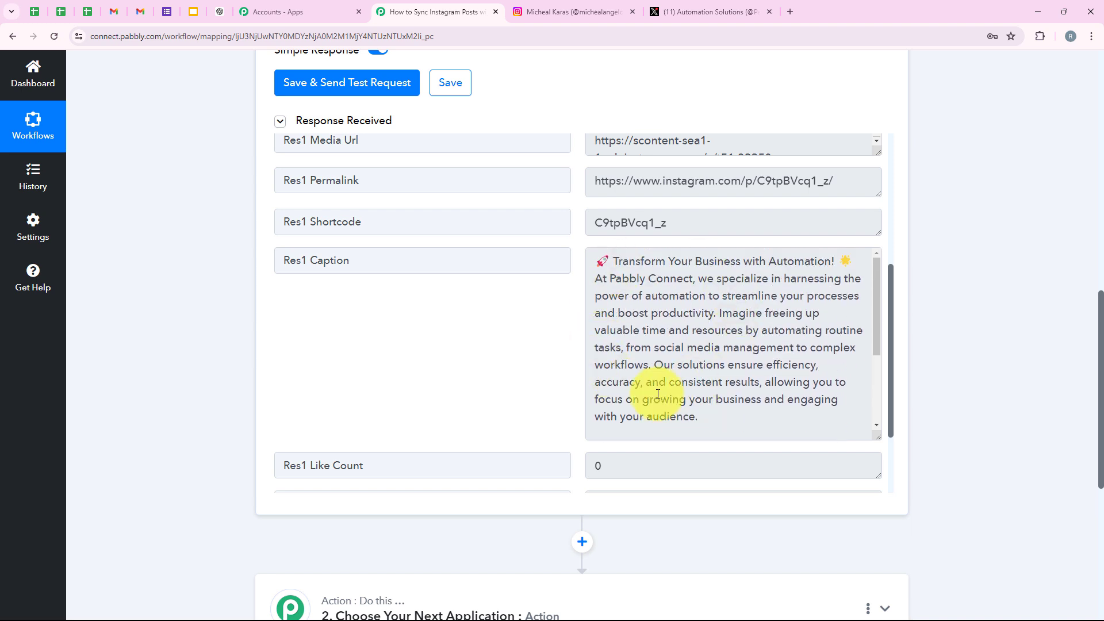
{"action": "scroll", "coordinate": [655, 368], "scroll_direction": "down", "scroll_amount": 3}
{"action": "scroll", "coordinate": [671, 405], "scroll_direction": "up", "scroll_amount": 3}
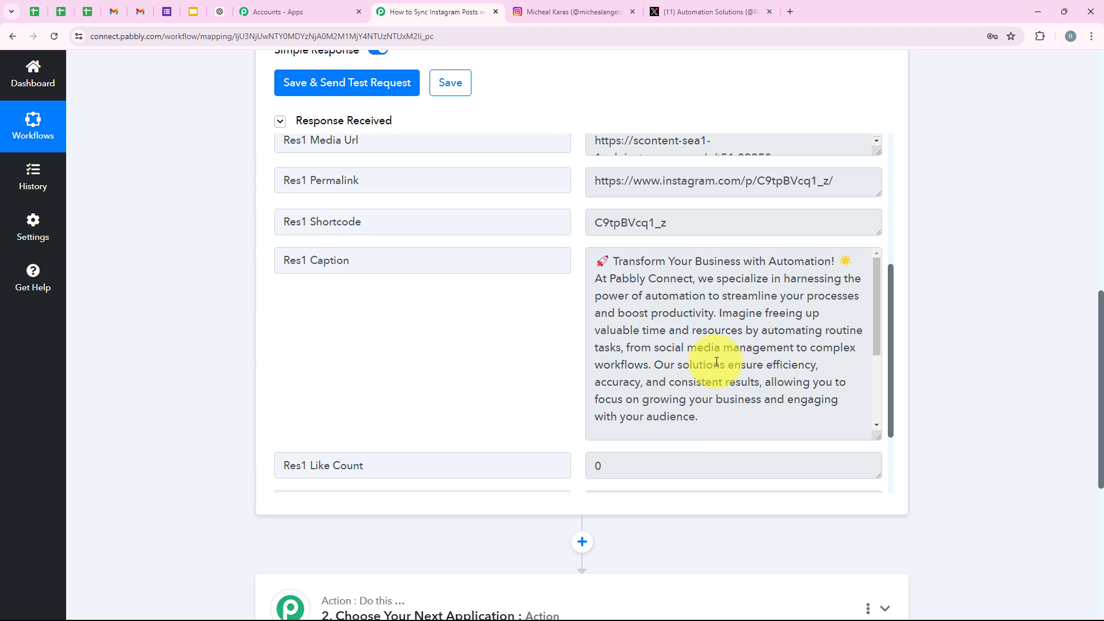
{"action": "scroll", "coordinate": [685, 397], "scroll_direction": "down", "scroll_amount": 3}
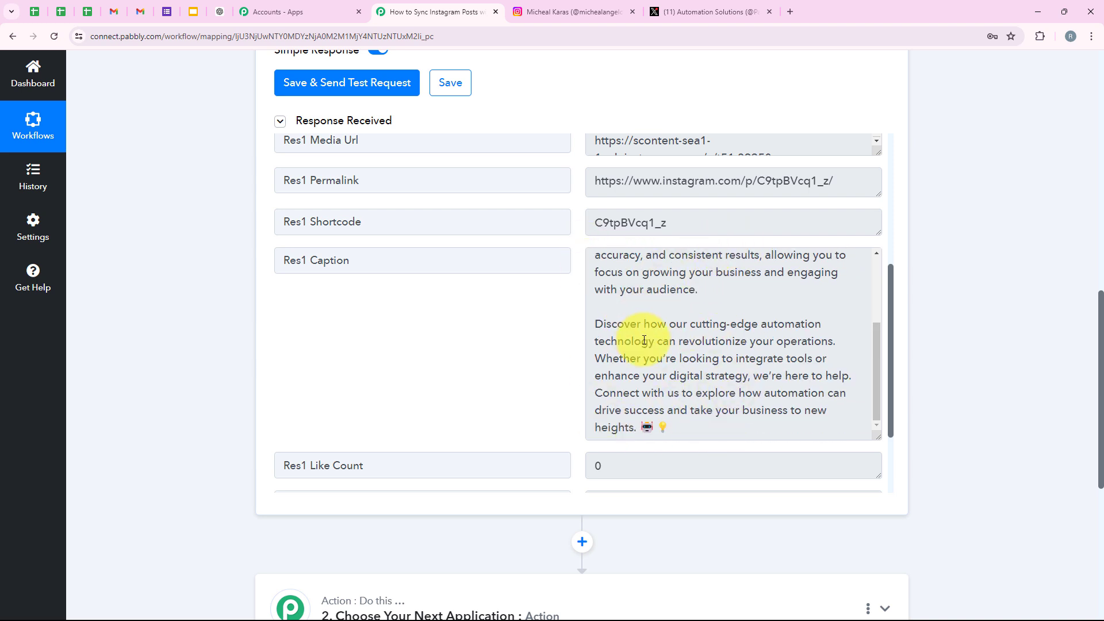
{"action": "scroll", "coordinate": [642, 340], "scroll_direction": "up", "scroll_amount": 3}
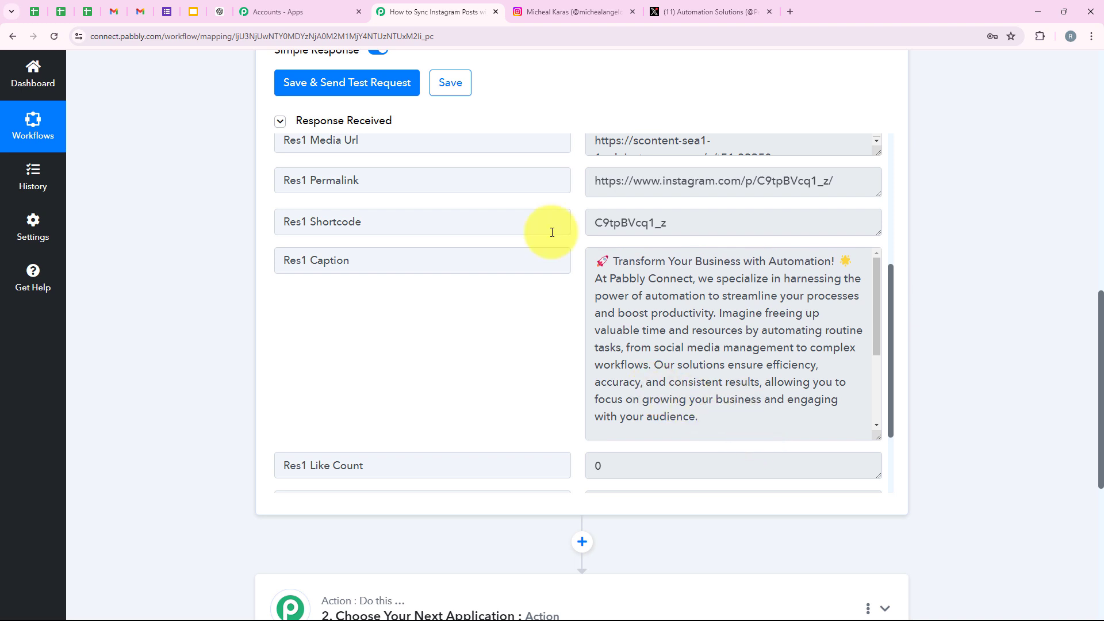
{"action": "scroll", "coordinate": [478, 347], "scroll_direction": "down", "scroll_amount": 2}
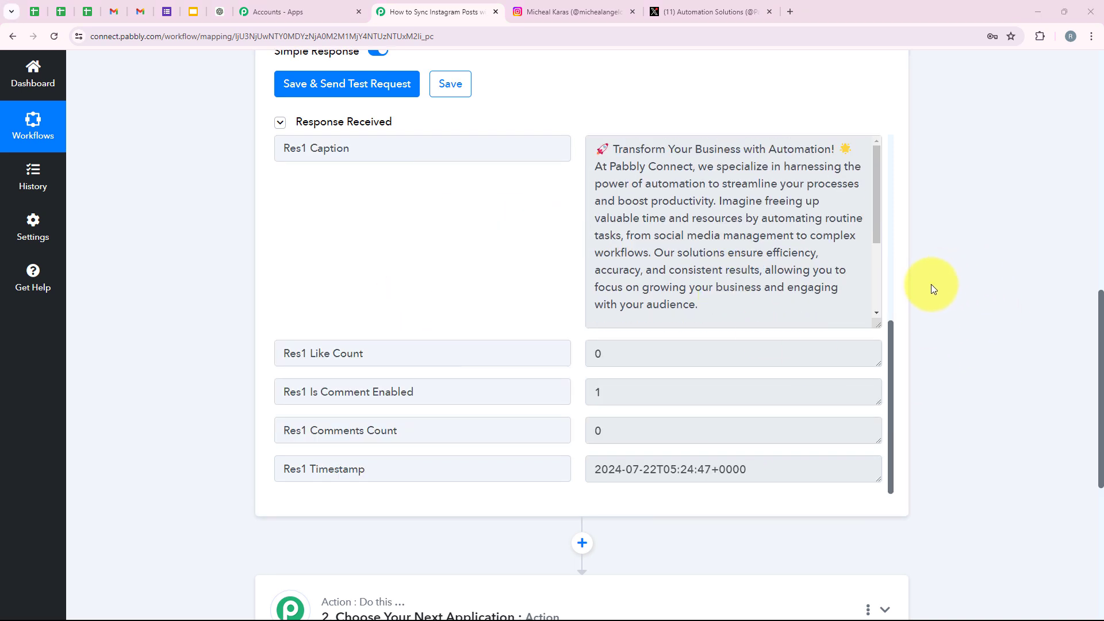
Choose Text Formatter (Pabbly) as the app for the workflow's second step.
{"action": "scroll", "coordinate": [931, 284], "scroll_direction": "down", "scroll_amount": 5}
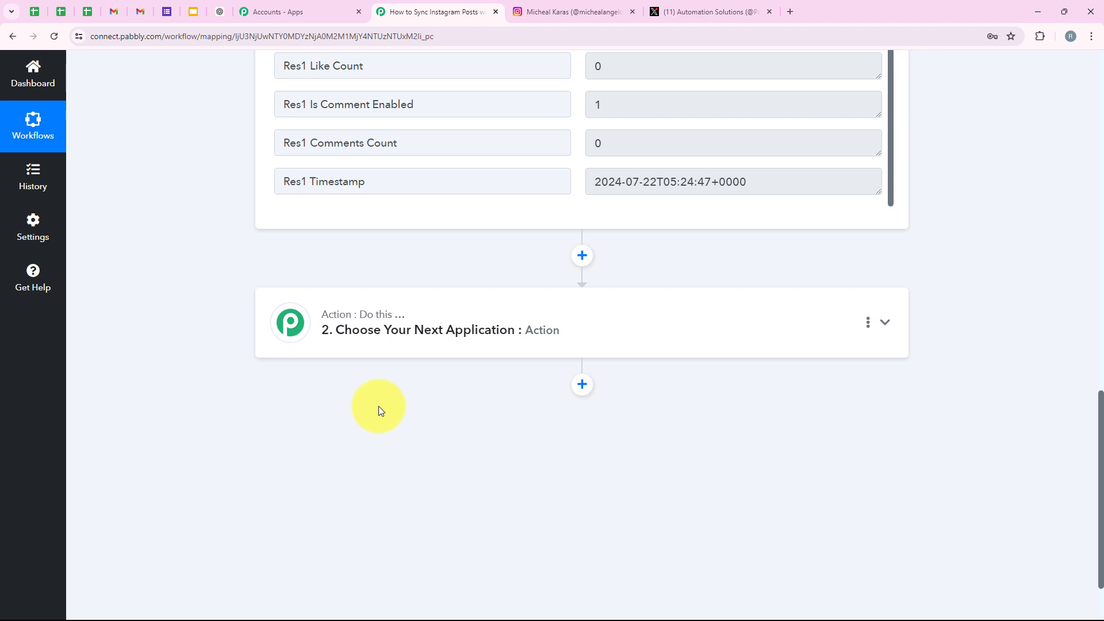
{"action": "left_click", "coordinate": [518, 325]}
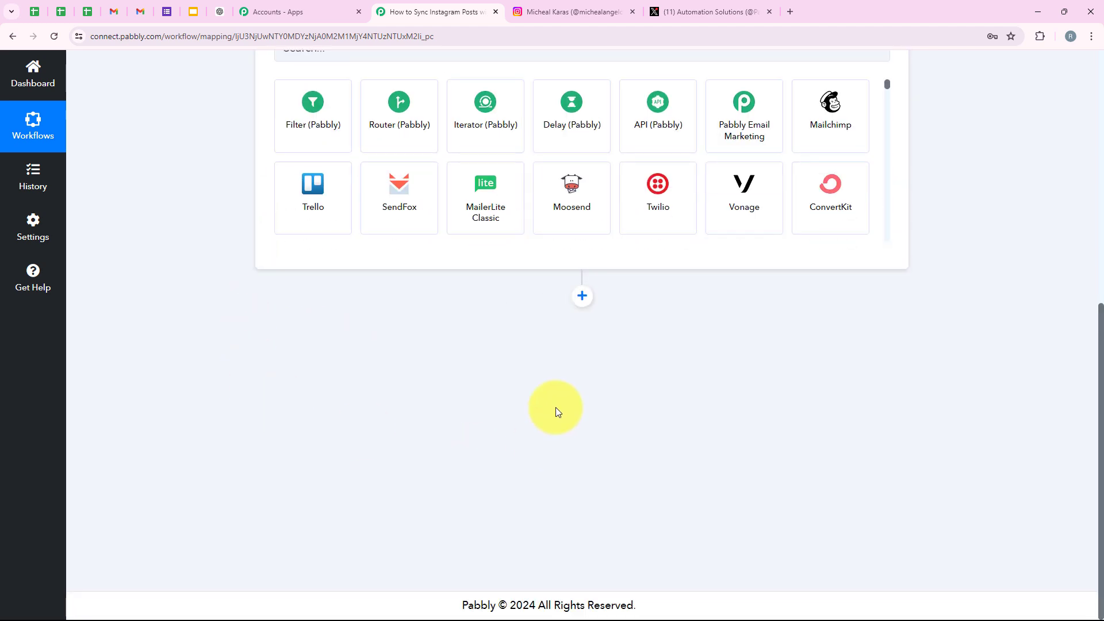
{"action": "scroll", "coordinate": [556, 418], "scroll_direction": "up", "scroll_amount": 4}
{"action": "left_click", "coordinate": [384, 313]}
{"action": "type", "text": "Text"}
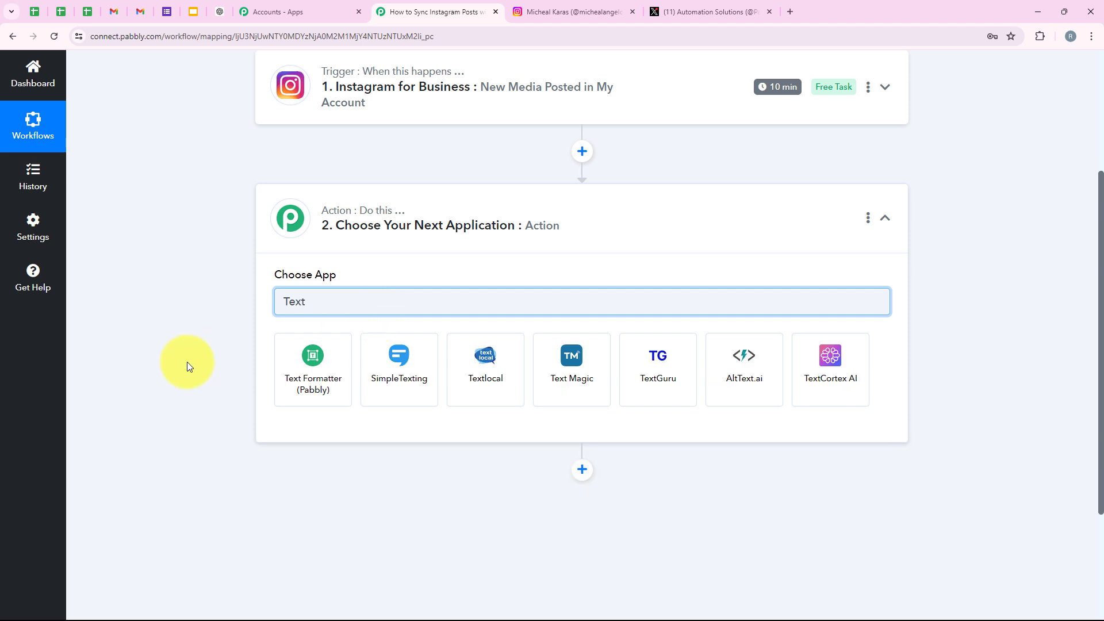
{"action": "left_click", "coordinate": [278, 358]}
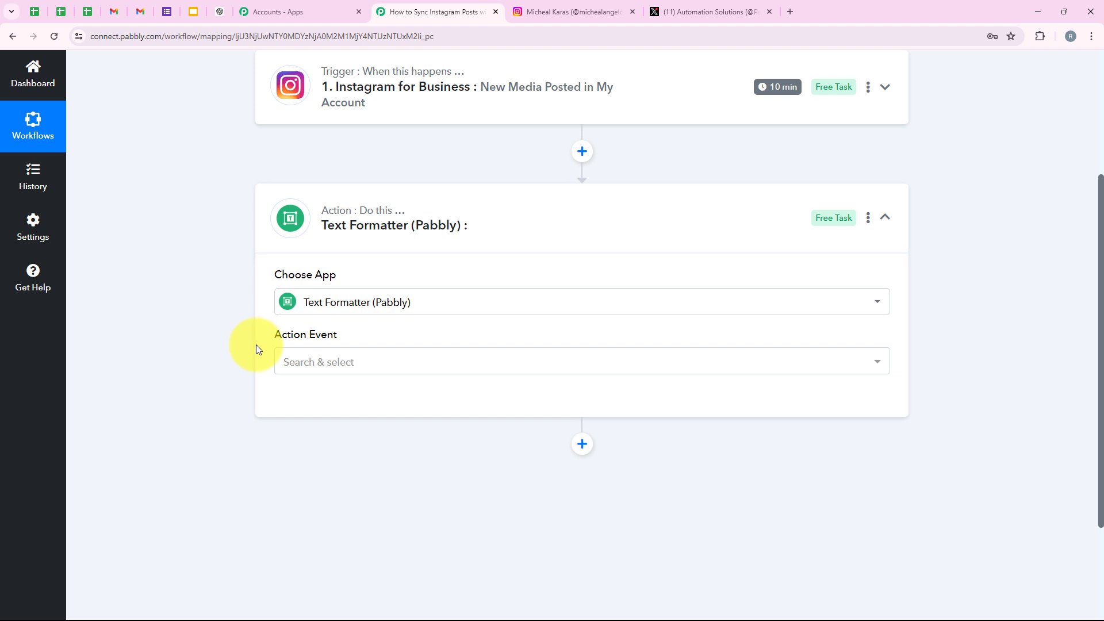
Set the Text Formatter's action event to Truncate and connect it.
{"action": "left_click_drag", "start_coordinate": [272, 343], "coordinate": [353, 332]}
{"action": "left_click", "coordinate": [333, 362]}
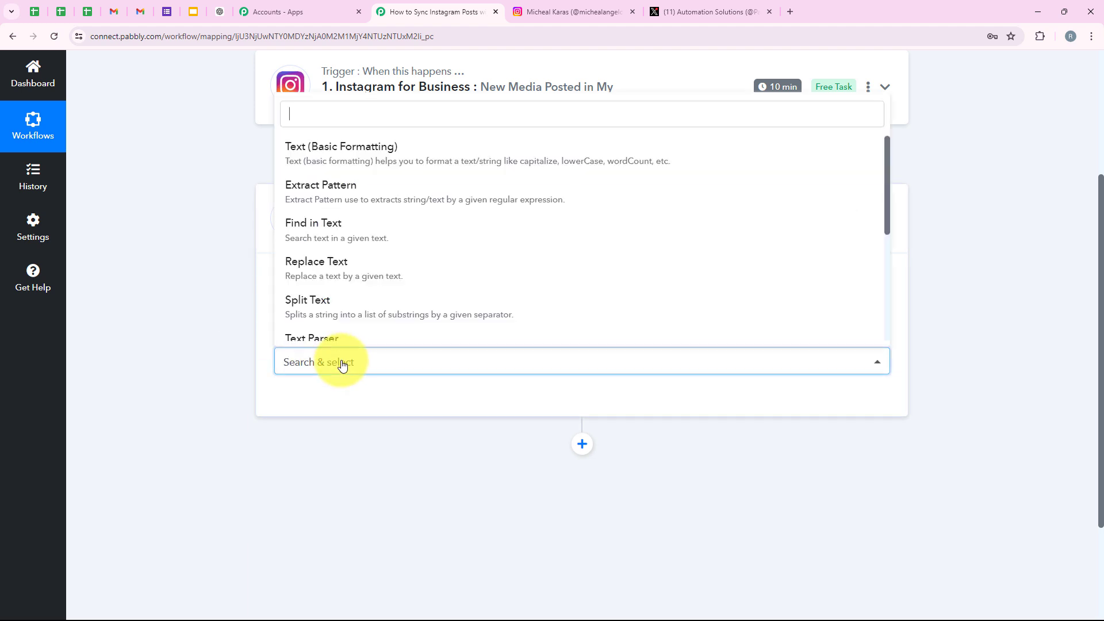
{"action": "scroll", "coordinate": [406, 253], "scroll_direction": "down", "scroll_amount": 3}
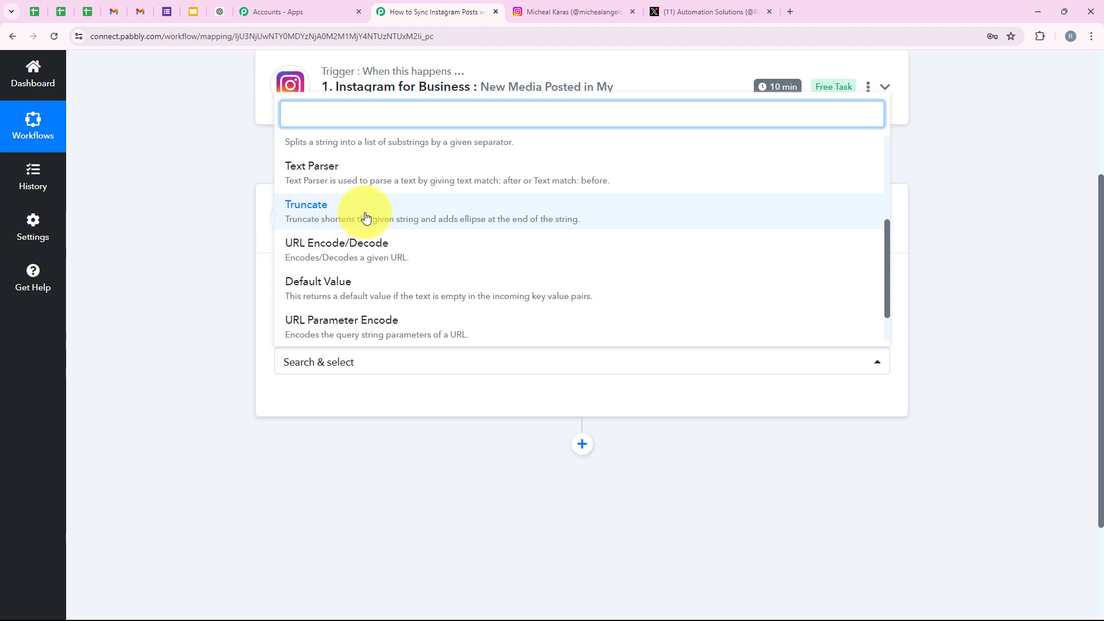
{"action": "left_click", "coordinate": [490, 213]}
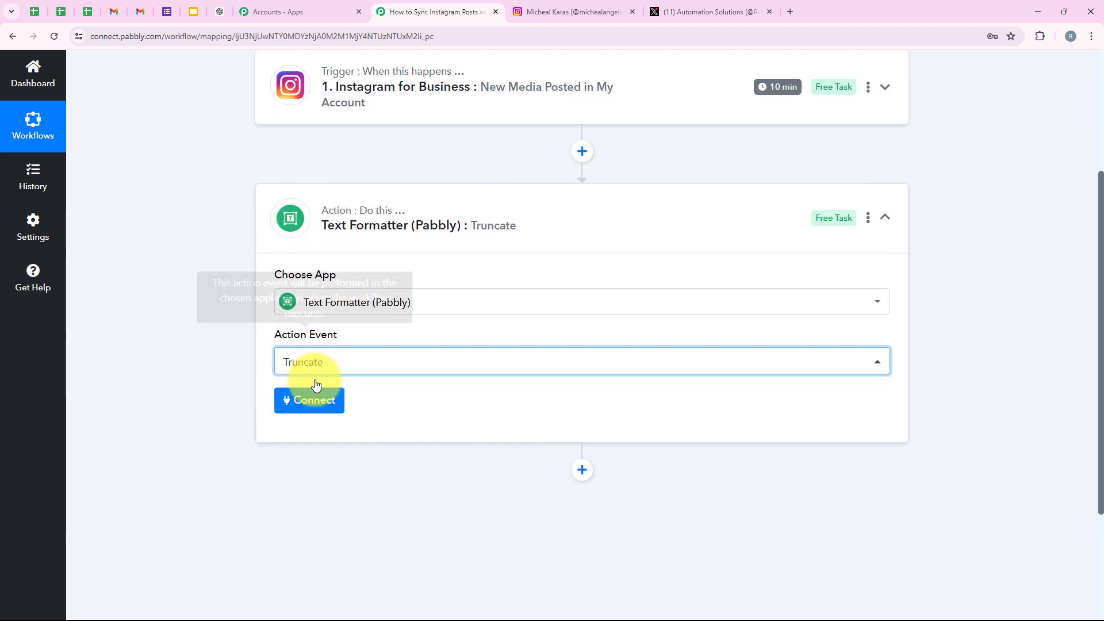
{"action": "left_click", "coordinate": [322, 407]}
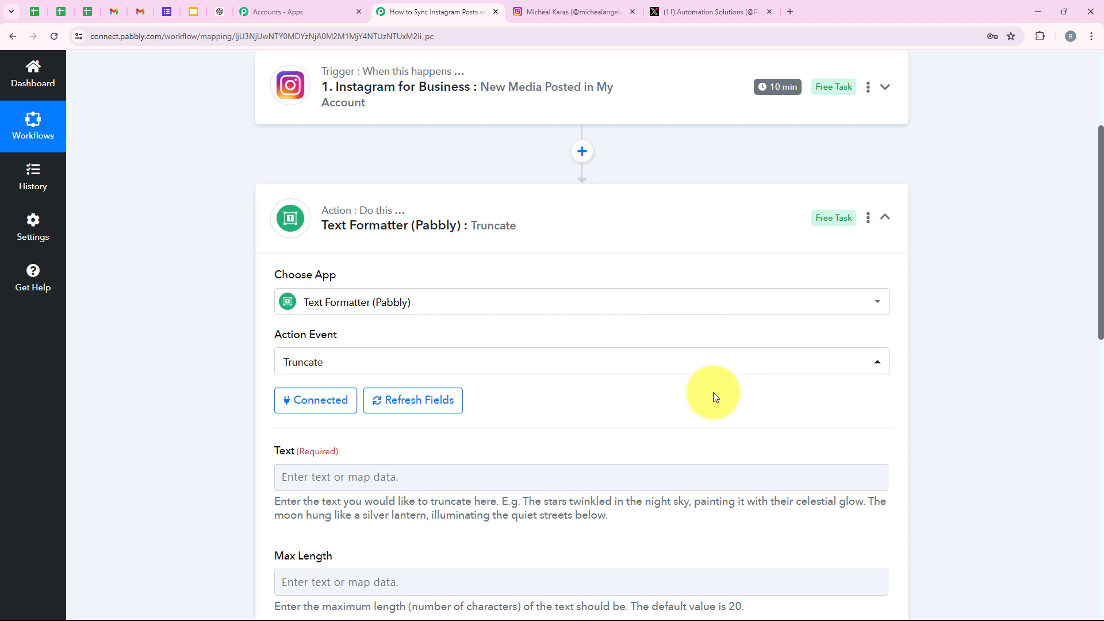
Examine the Truncate fields and the Instagram trigger data available for mapping into the Text field.
{"action": "scroll", "coordinate": [420, 303], "scroll_direction": "down", "scroll_amount": 4}
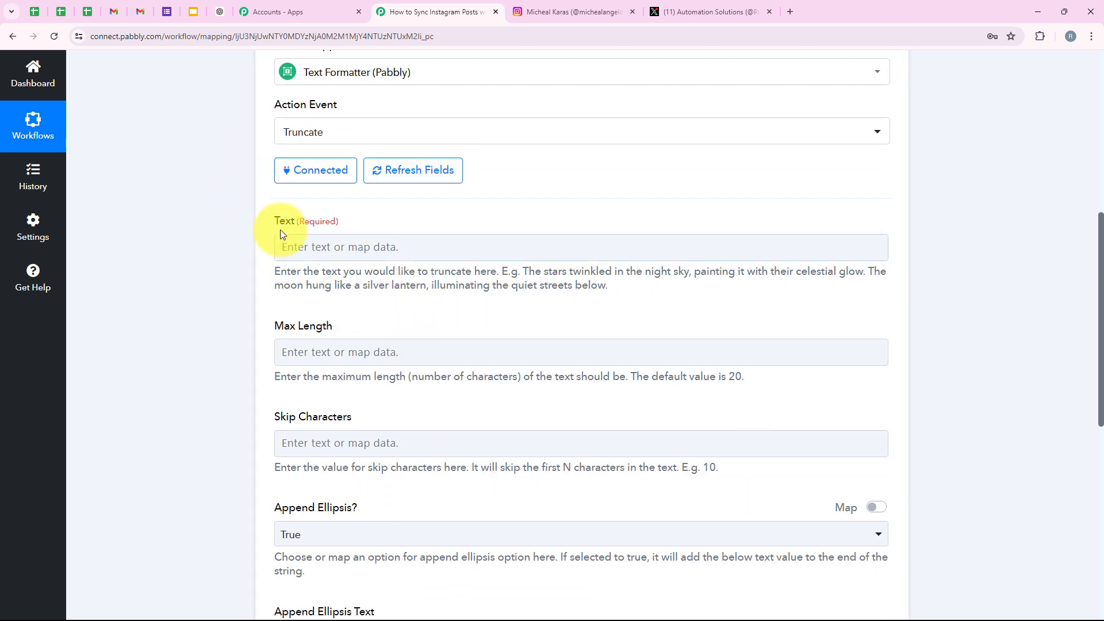
{"action": "left_click_drag", "start_coordinate": [329, 216], "coordinate": [345, 273]}
{"action": "left_click", "coordinate": [478, 311]}
{"action": "left_click", "coordinate": [419, 242]}
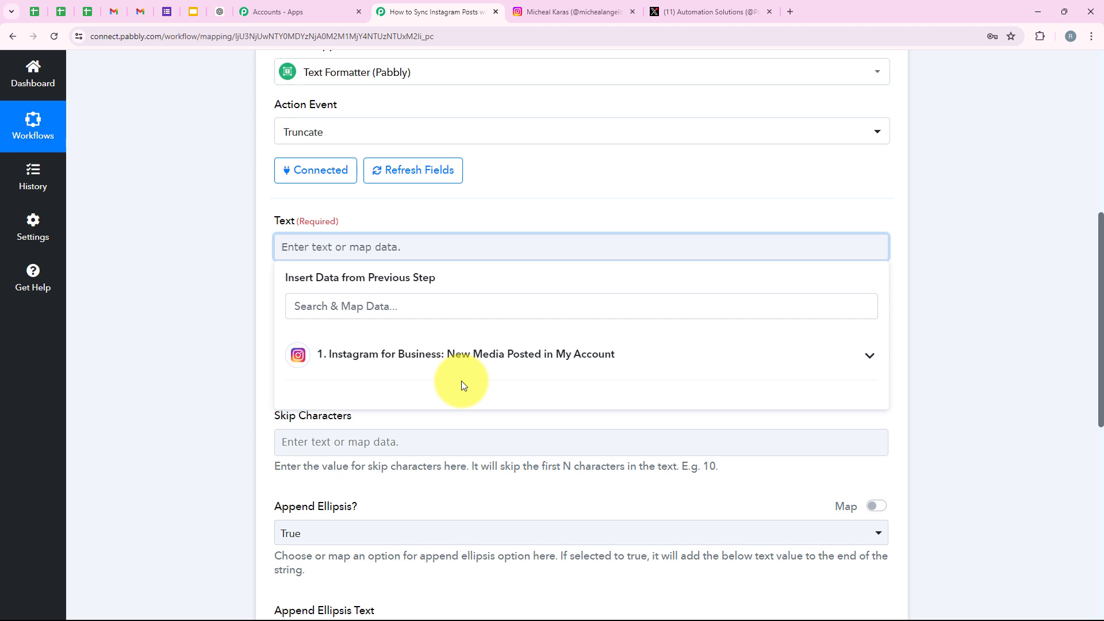
{"action": "left_click", "coordinate": [353, 358]}
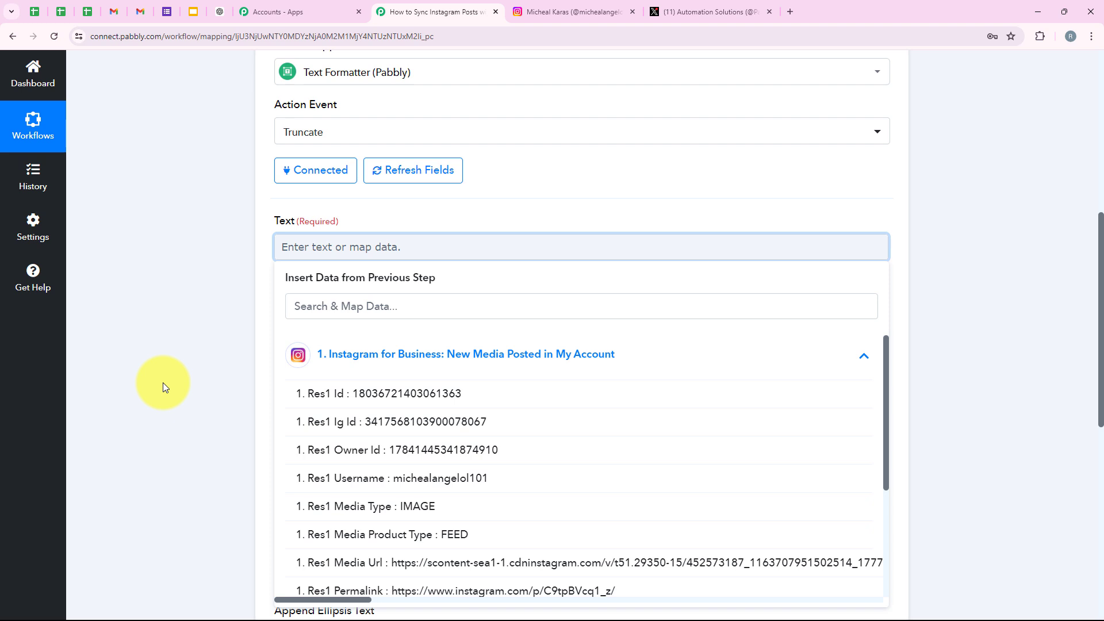
{"action": "scroll", "coordinate": [391, 365], "scroll_direction": "down", "scroll_amount": 3}
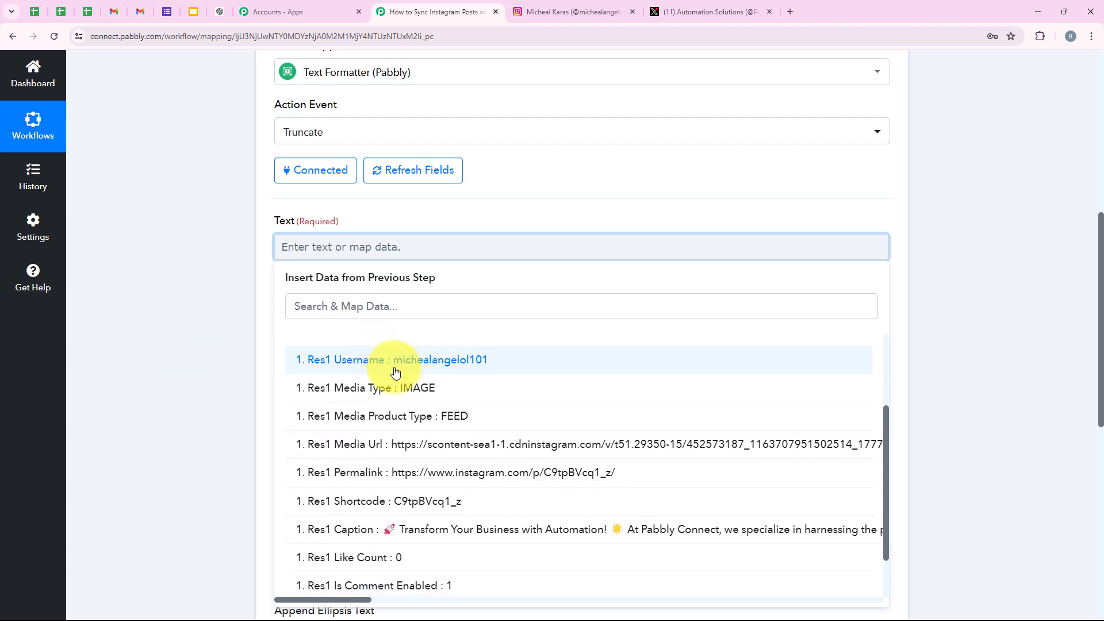
{"action": "left_click", "coordinate": [212, 391]}
{"action": "left_click", "coordinate": [372, 255]}
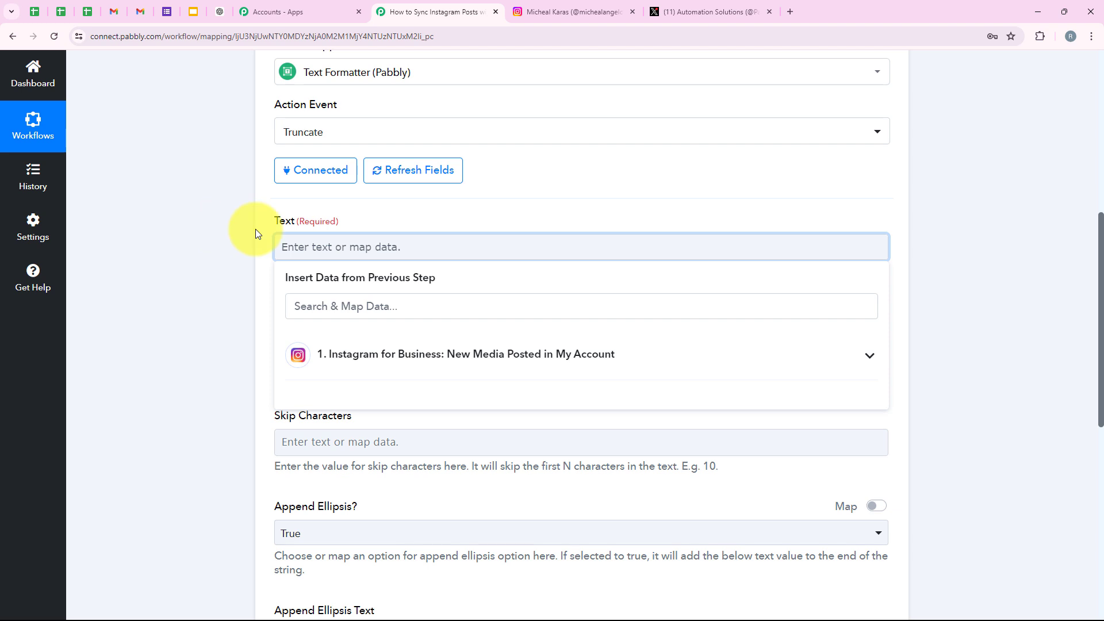
{"action": "double_click", "coordinate": [288, 221]}
{"action": "type", "text": "xyz"}
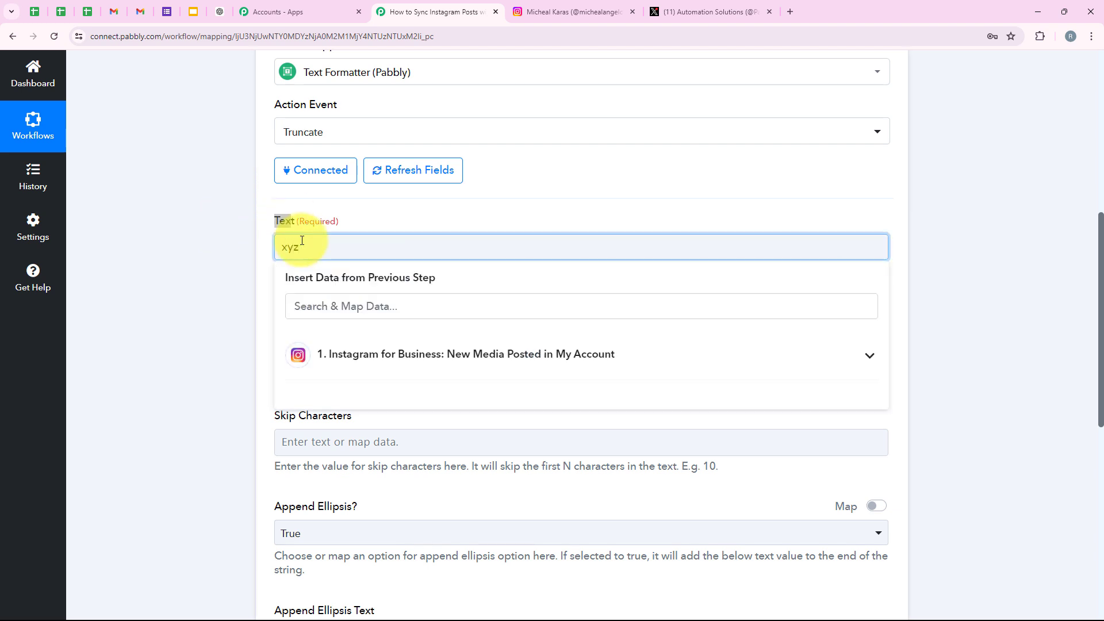
{"action": "left_click_drag", "start_coordinate": [298, 257], "coordinate": [255, 263]}
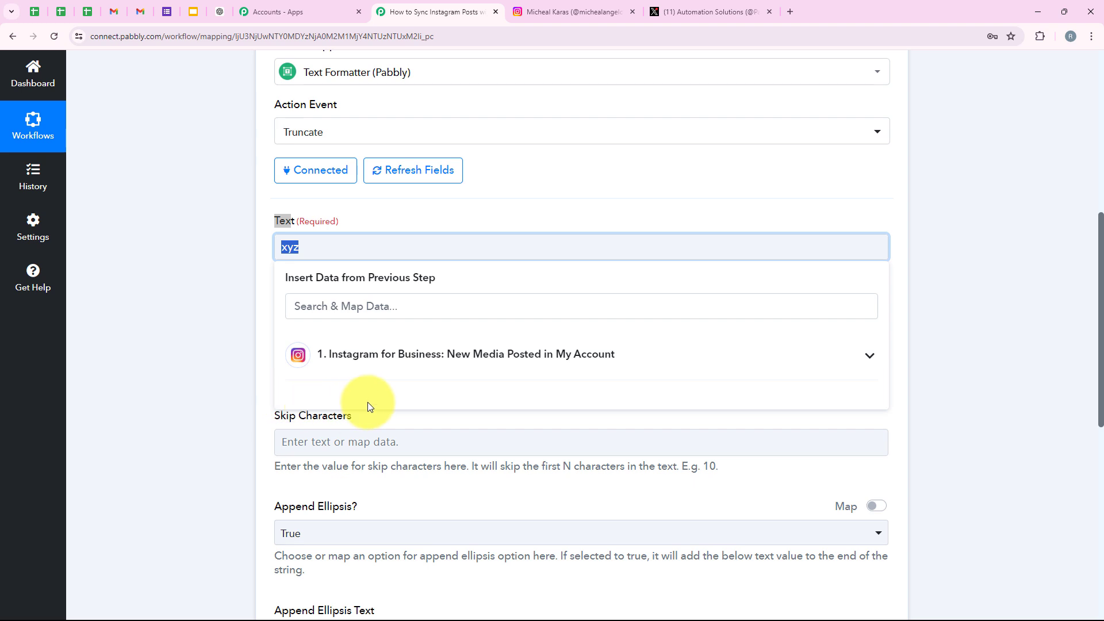
Map the Instagram trigger's Res1 Caption into the Truncate action's Text field.
{"action": "left_click", "coordinate": [350, 374]}
{"action": "scroll", "coordinate": [354, 431], "scroll_direction": "down", "scroll_amount": 3}
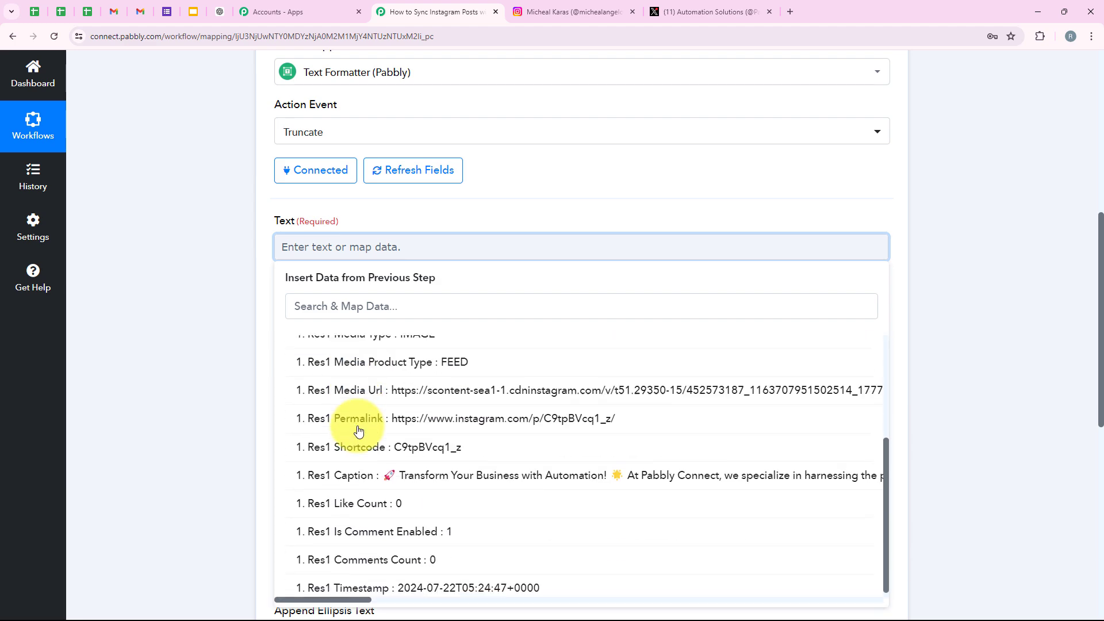
{"action": "left_click", "coordinate": [345, 468]}
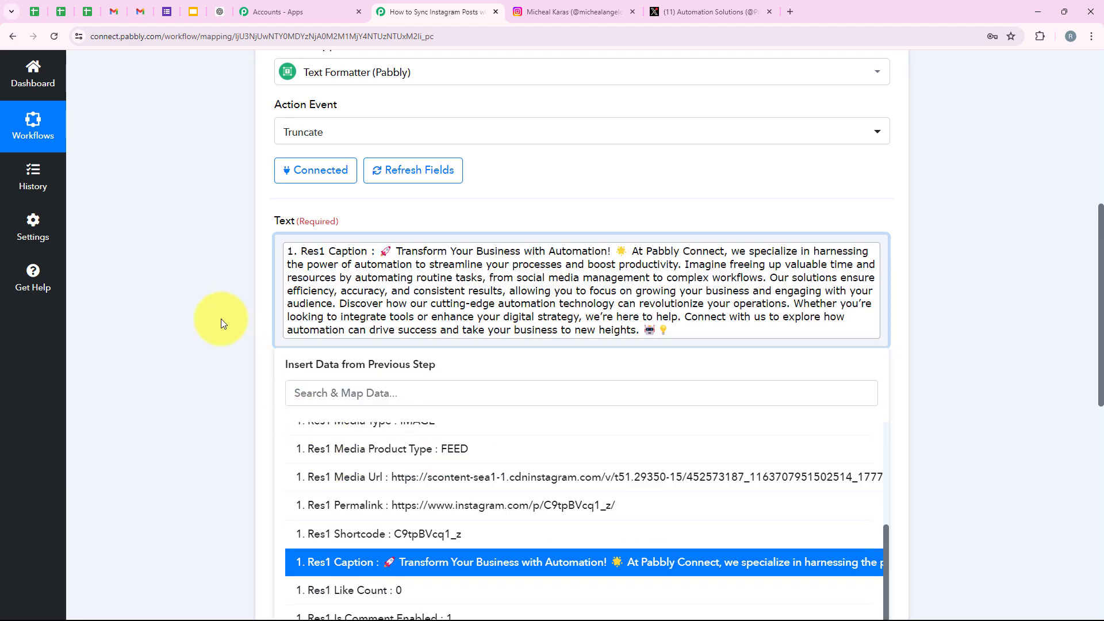
{"action": "left_click", "coordinate": [643, 169]}
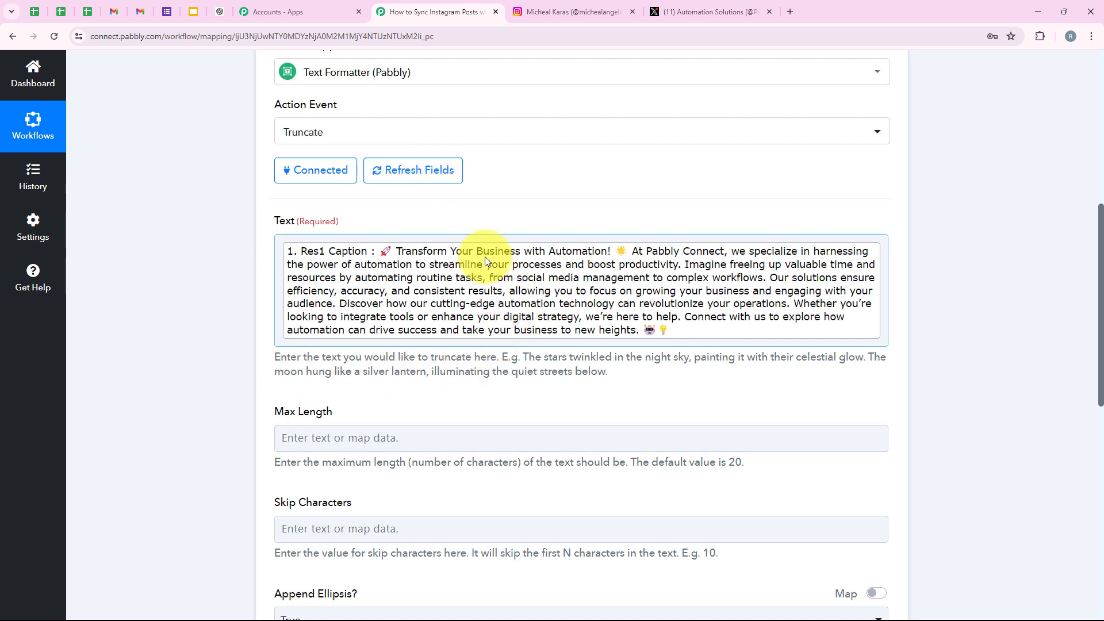
Set the Truncate action's Max Length to 250 characters.
{"action": "scroll", "coordinate": [206, 405], "scroll_direction": "down", "scroll_amount": 2}
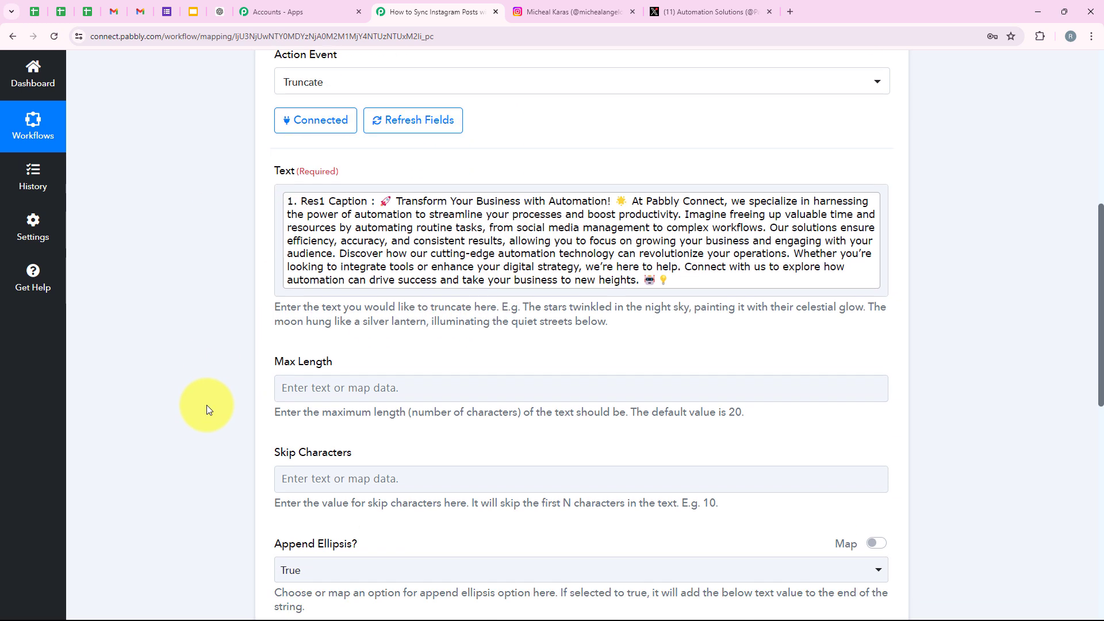
{"action": "left_click_drag", "start_coordinate": [260, 301], "coordinate": [333, 291]}
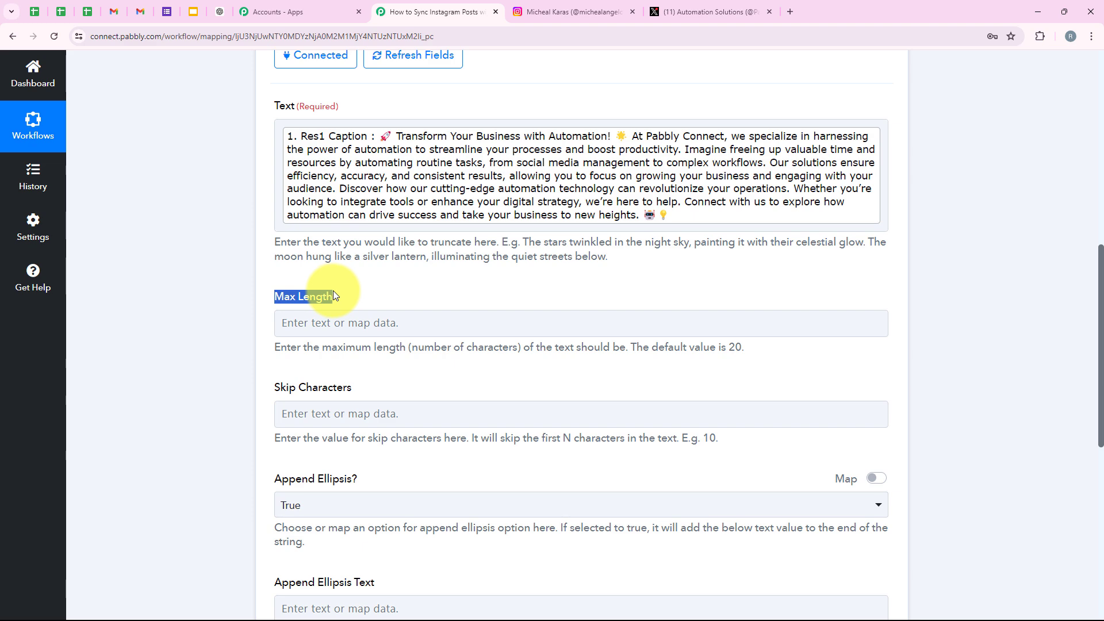
{"action": "left_click", "coordinate": [412, 301]}
{"action": "scroll", "coordinate": [277, 299], "scroll_direction": "down", "scroll_amount": 2}
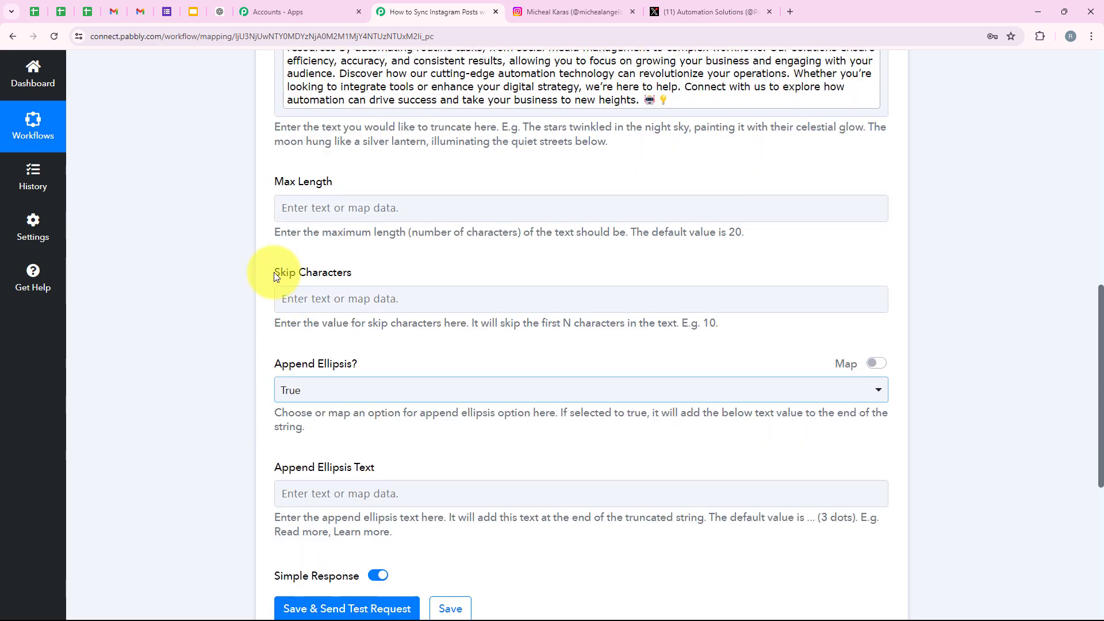
{"action": "left_click_drag", "start_coordinate": [264, 236], "coordinate": [406, 238]}
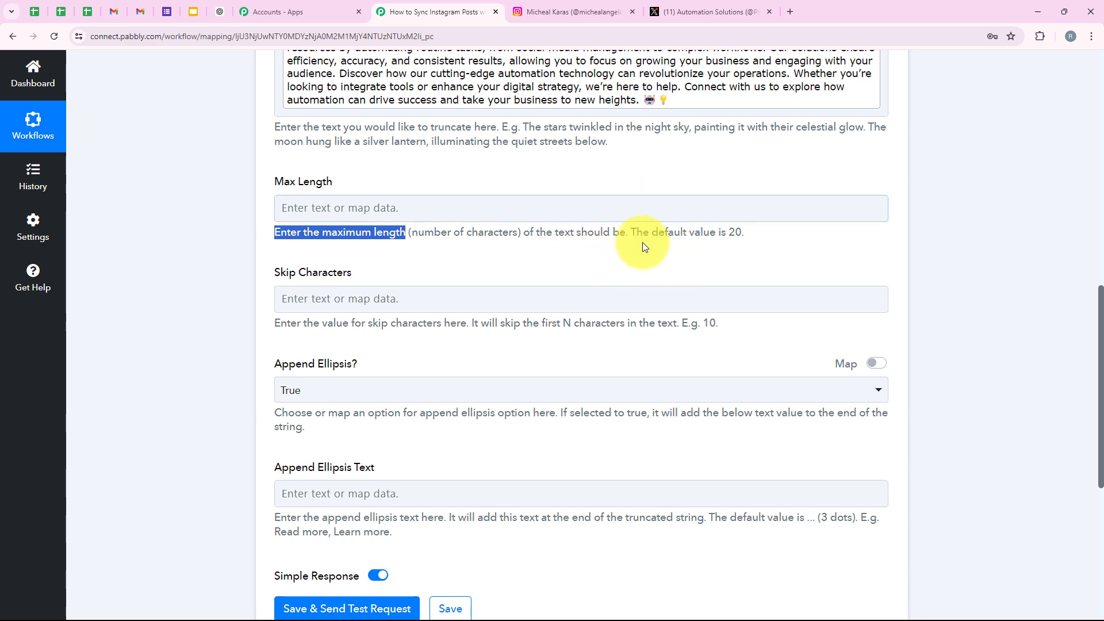
{"action": "left_click", "coordinate": [345, 214]}
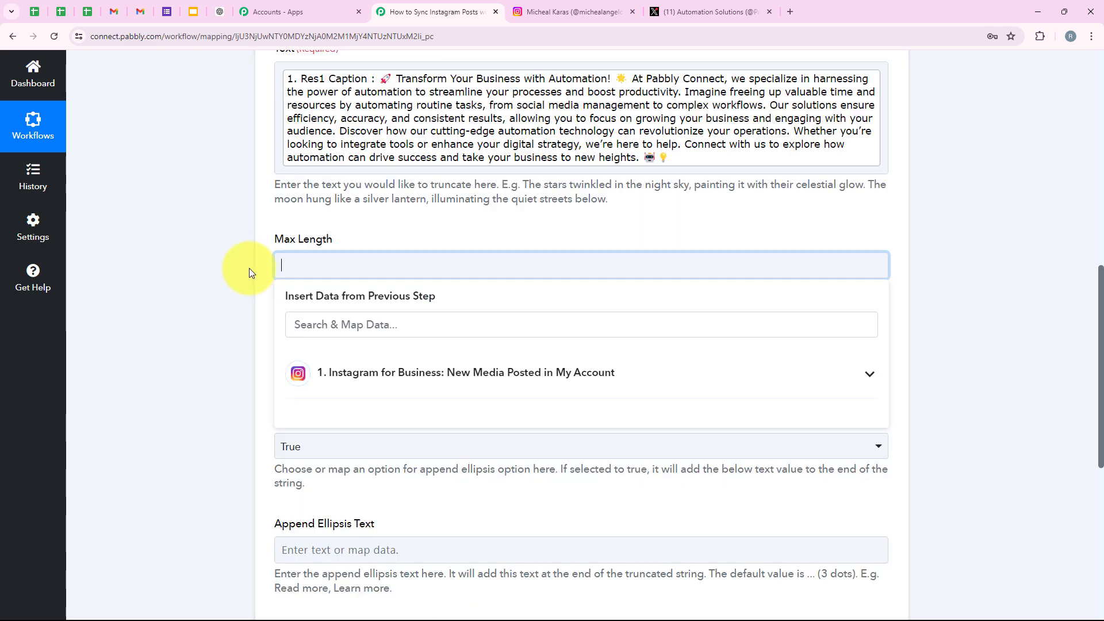
{"action": "type", "text": "250"}
{"action": "key", "text": "ctrl+a"}
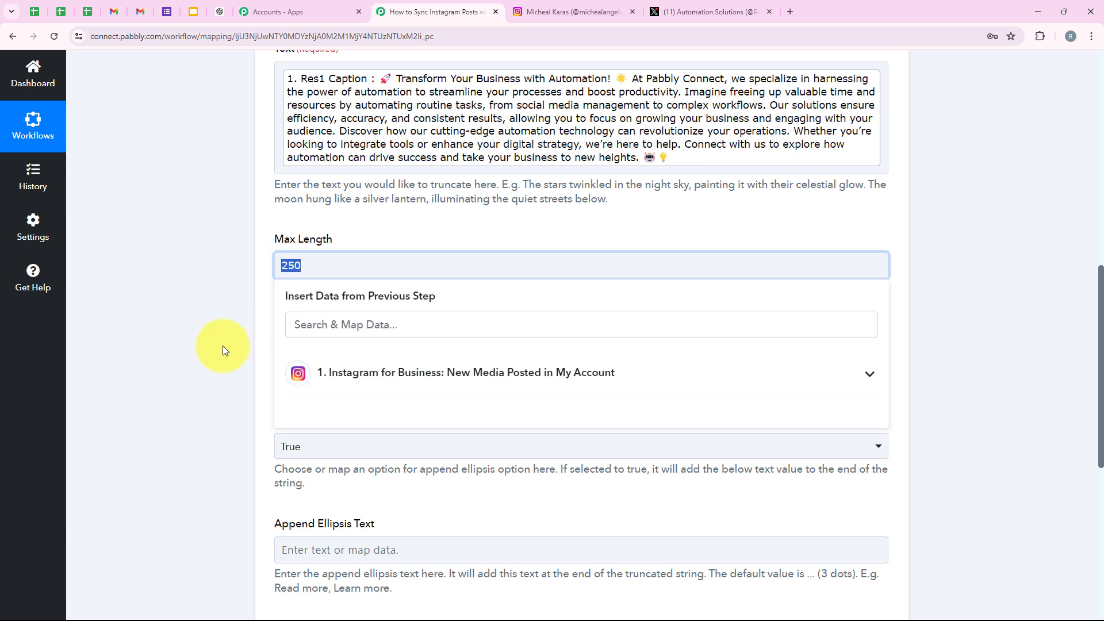
{"action": "left_click", "coordinate": [223, 347]}
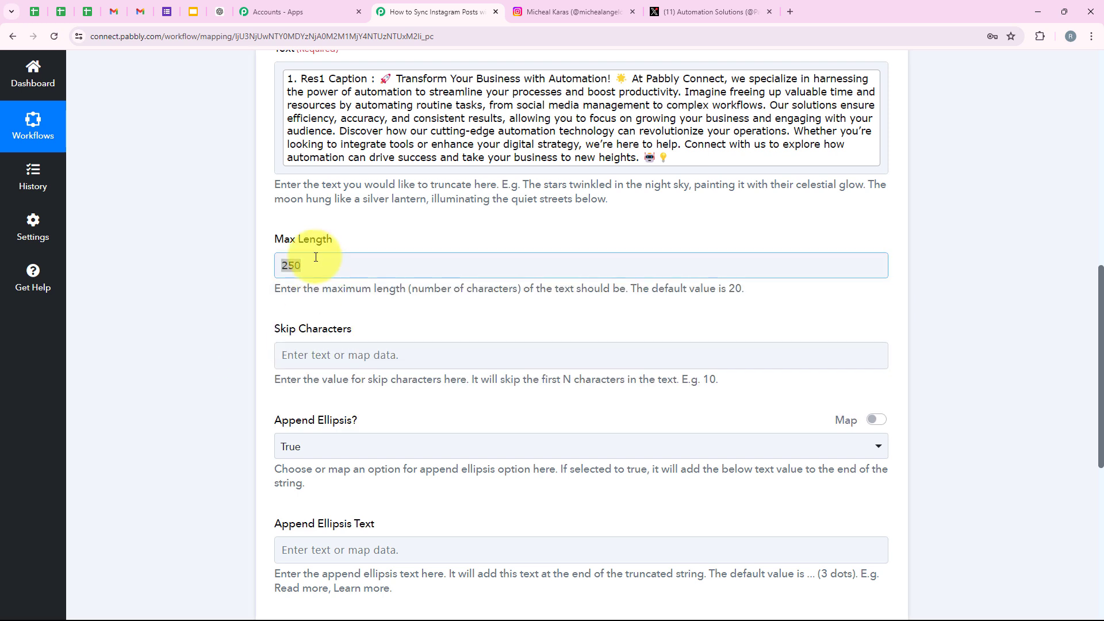
{"action": "left_click", "coordinate": [315, 260]}
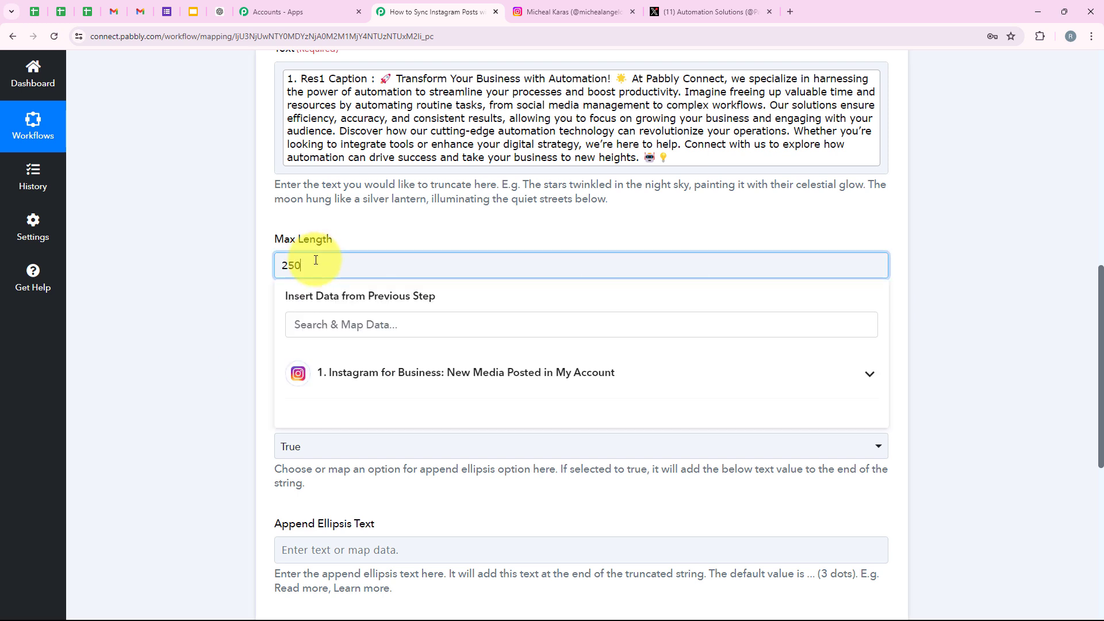
{"action": "left_click", "coordinate": [148, 316]}
{"action": "scroll", "coordinate": [286, 399], "scroll_direction": "down", "scroll_amount": 1}
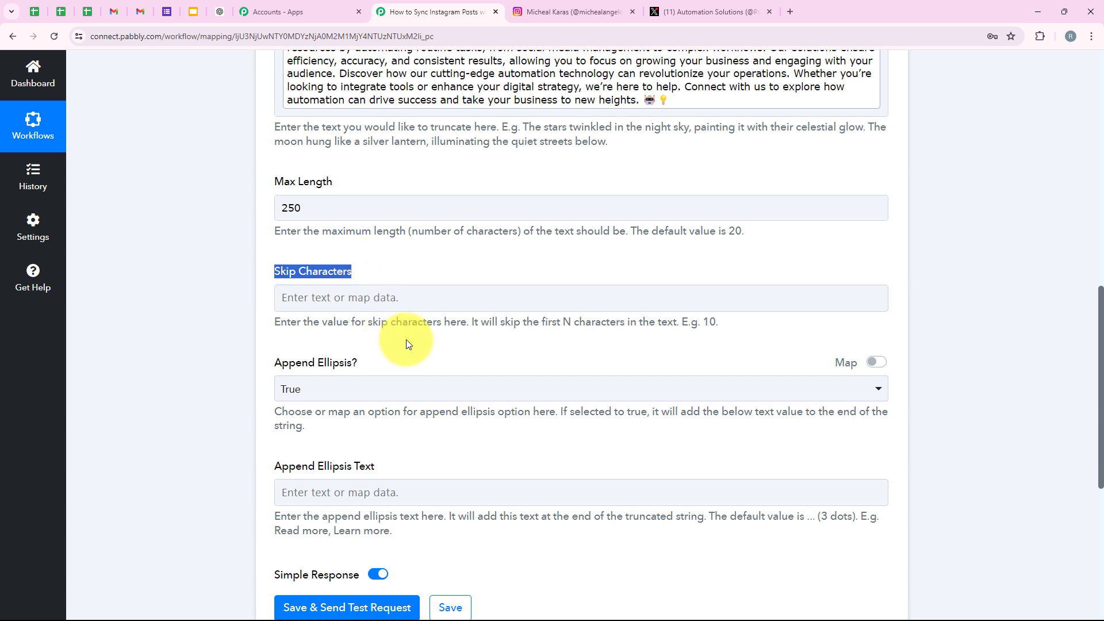
Examine the Truncate action's Skip Characters, Append Ellipsis? and Append Ellipsis Text options.
{"action": "scroll", "coordinate": [406, 343], "scroll_direction": "down", "scroll_amount": 1}
{"action": "left_click", "coordinate": [269, 300]}
{"action": "left_click_drag", "start_coordinate": [274, 311], "coordinate": [351, 299]}
{"action": "left_click", "coordinate": [332, 339]}
{"action": "left_click", "coordinate": [333, 340]}
{"action": "scroll", "coordinate": [233, 446], "scroll_direction": "down", "scroll_amount": 1}
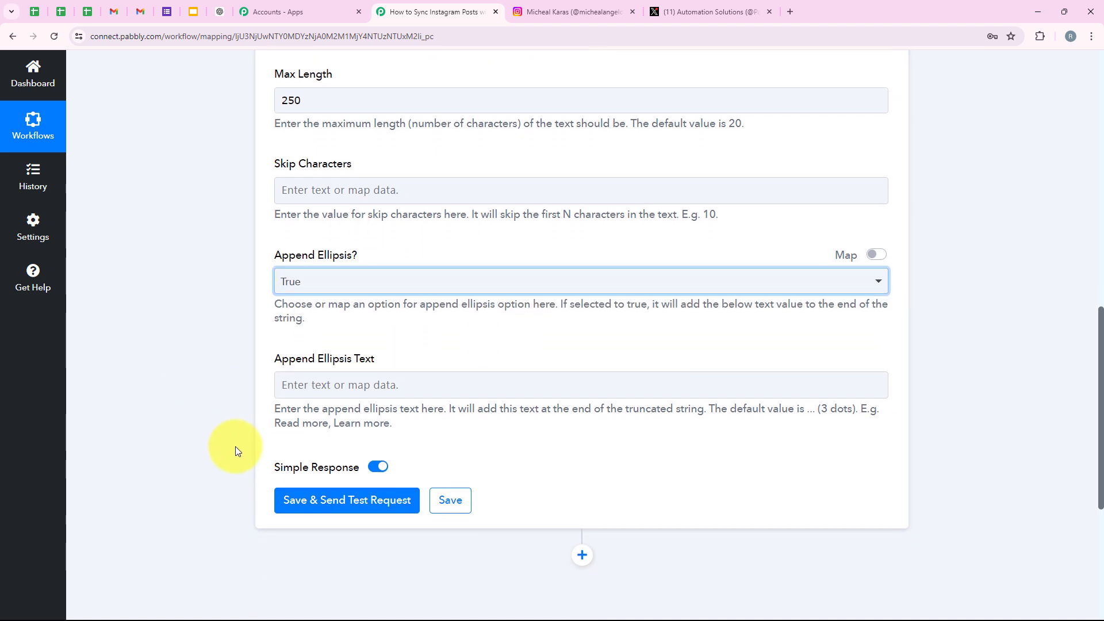
{"action": "scroll", "coordinate": [236, 446], "scroll_direction": "down", "scroll_amount": 1}
{"action": "left_click_drag", "start_coordinate": [272, 293], "coordinate": [340, 298]}
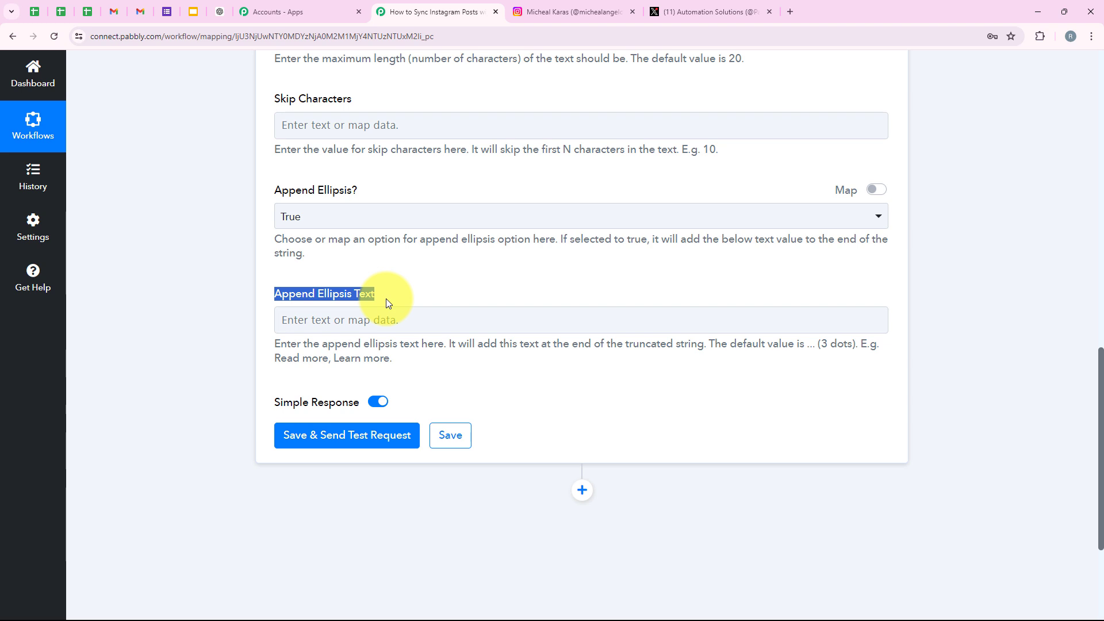
{"action": "left_click", "coordinate": [321, 321]}
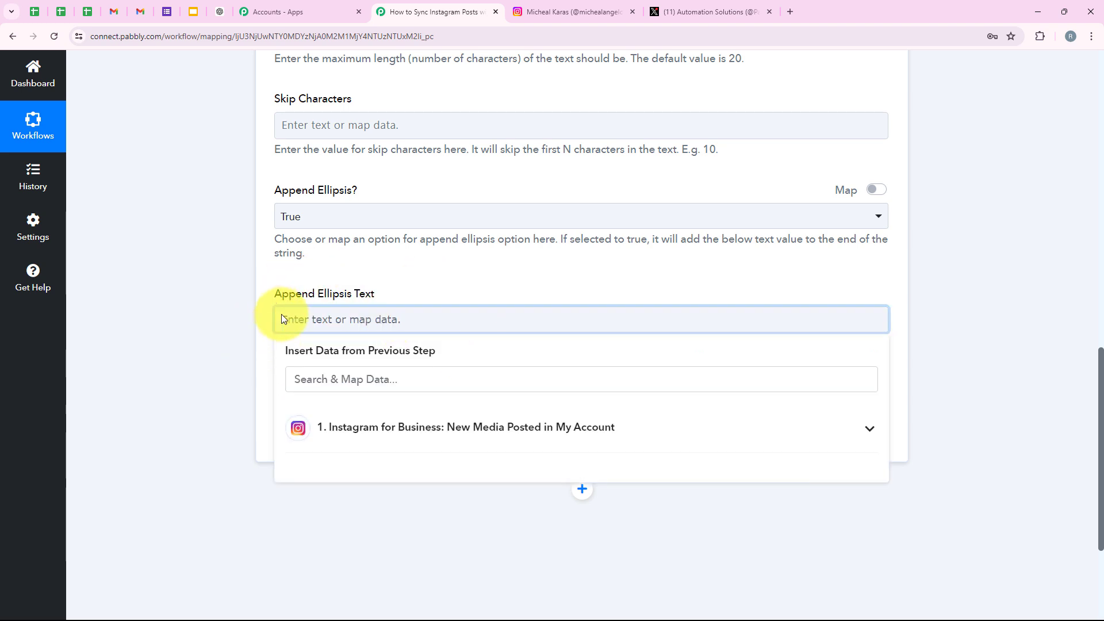
{"action": "left_click", "coordinate": [436, 279]}
{"action": "scroll", "coordinate": [424, 332], "scroll_direction": "up", "scroll_amount": 2}
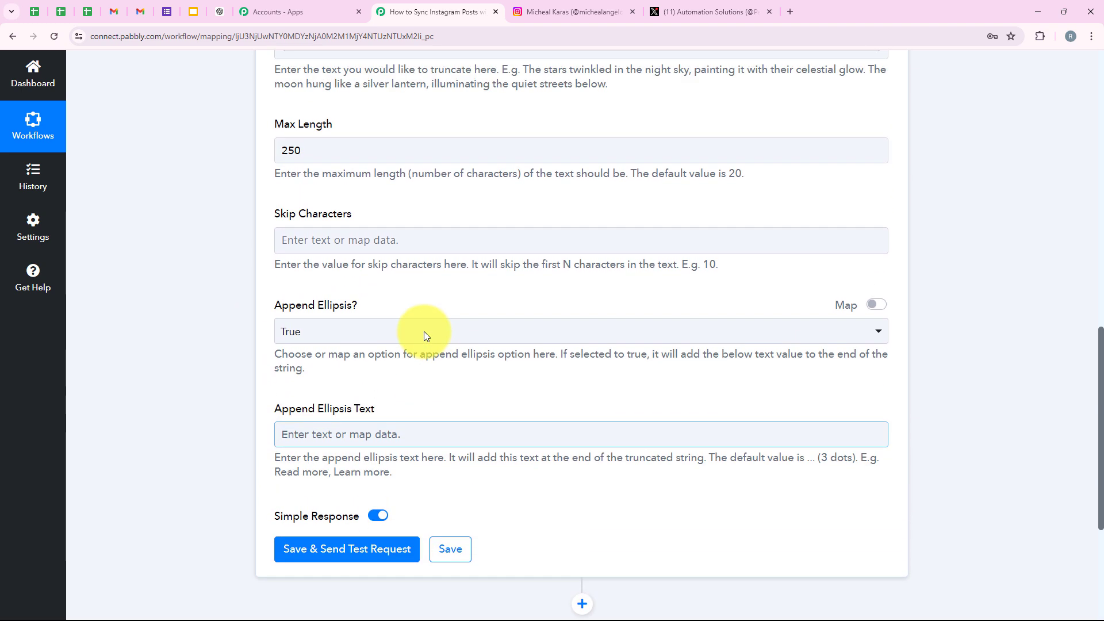
{"action": "scroll", "coordinate": [368, 282], "scroll_direction": "up", "scroll_amount": 2}
{"action": "scroll", "coordinate": [260, 353], "scroll_direction": "down", "scroll_amount": 4}
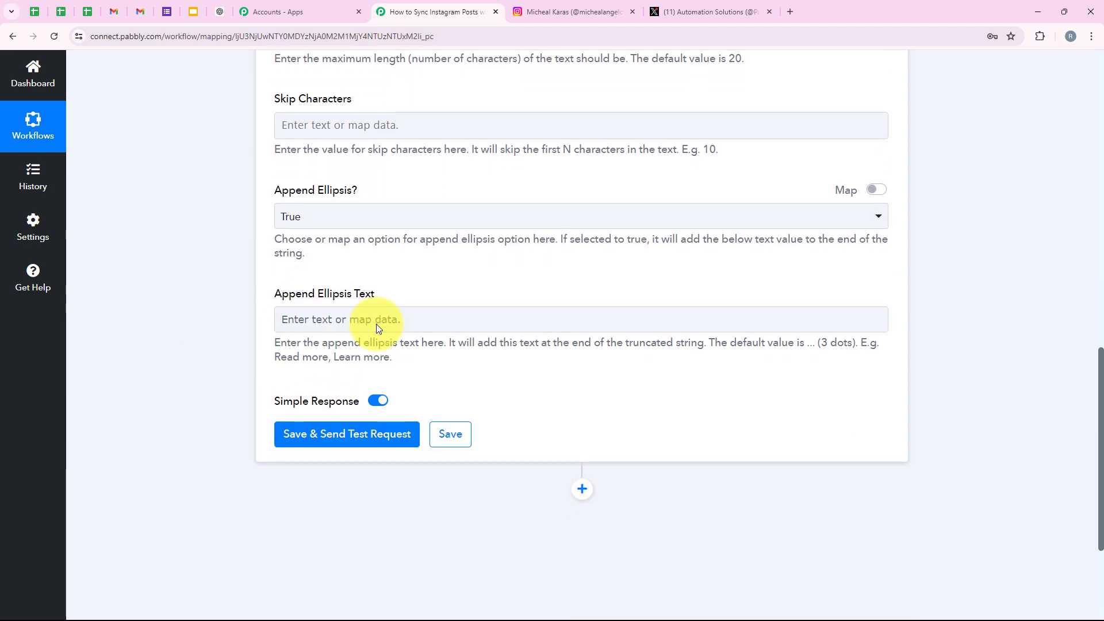
{"action": "left_click", "coordinate": [304, 321]}
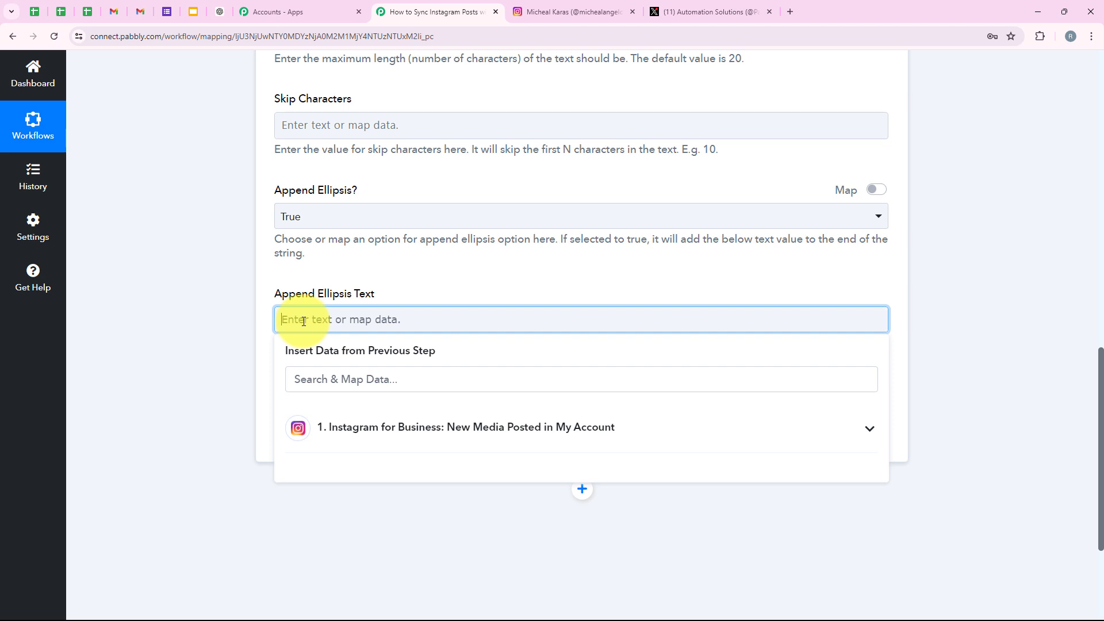
{"action": "left_click", "coordinate": [267, 322]}
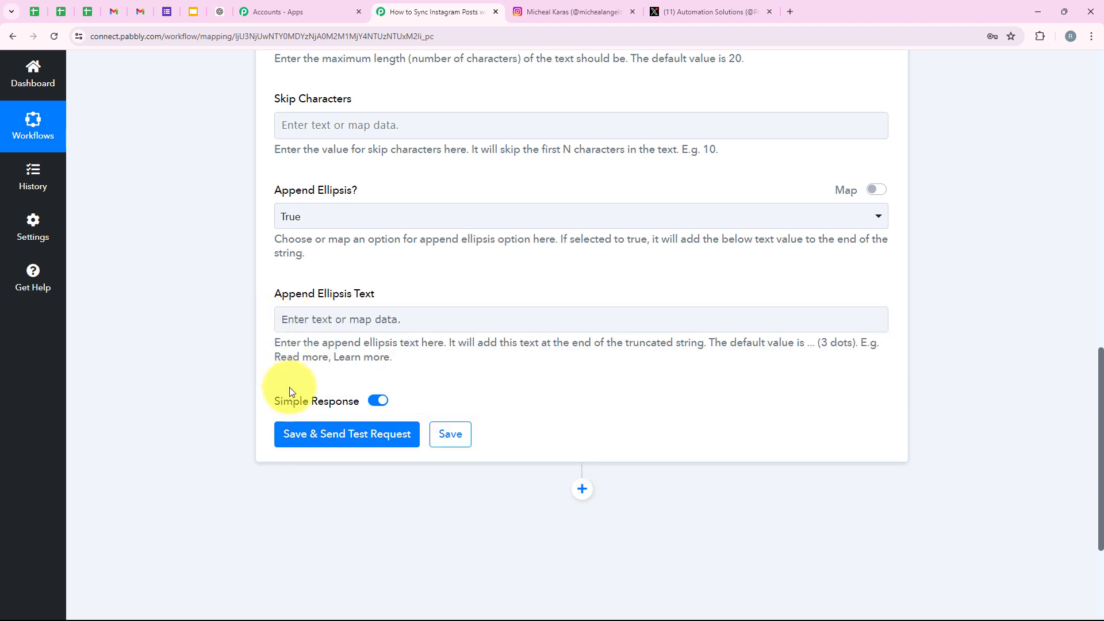
Save the Truncate action with a test request and review the full truncated Result in the response.
{"action": "left_click", "coordinate": [316, 433]}
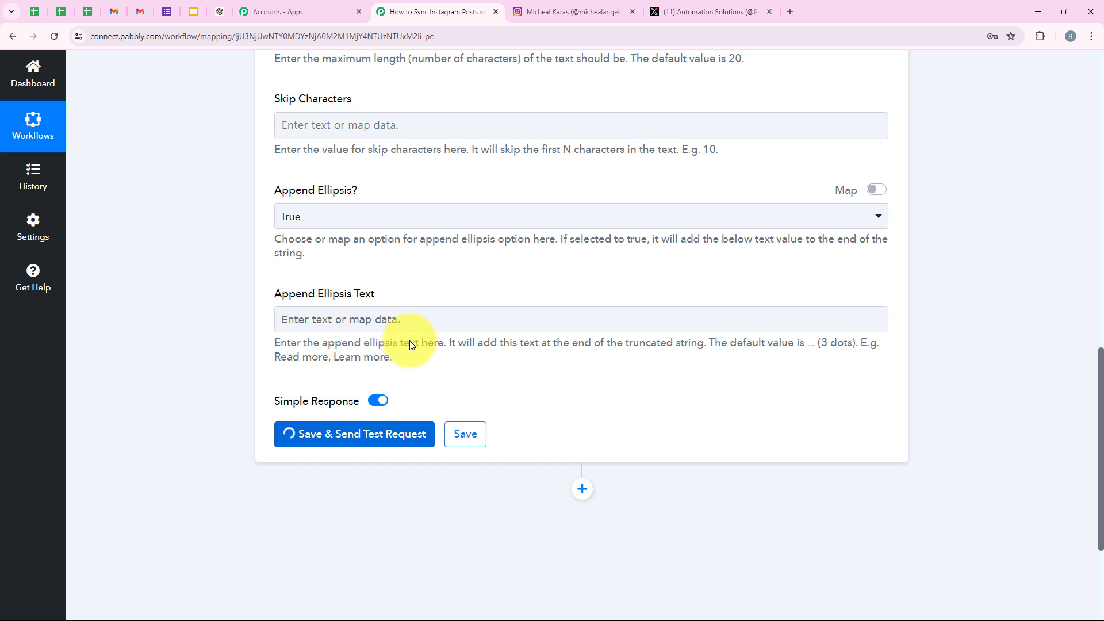
{"action": "scroll", "coordinate": [496, 250], "scroll_direction": "down", "scroll_amount": 2}
{"action": "left_click_drag", "start_coordinate": [884, 422], "coordinate": [880, 504]}
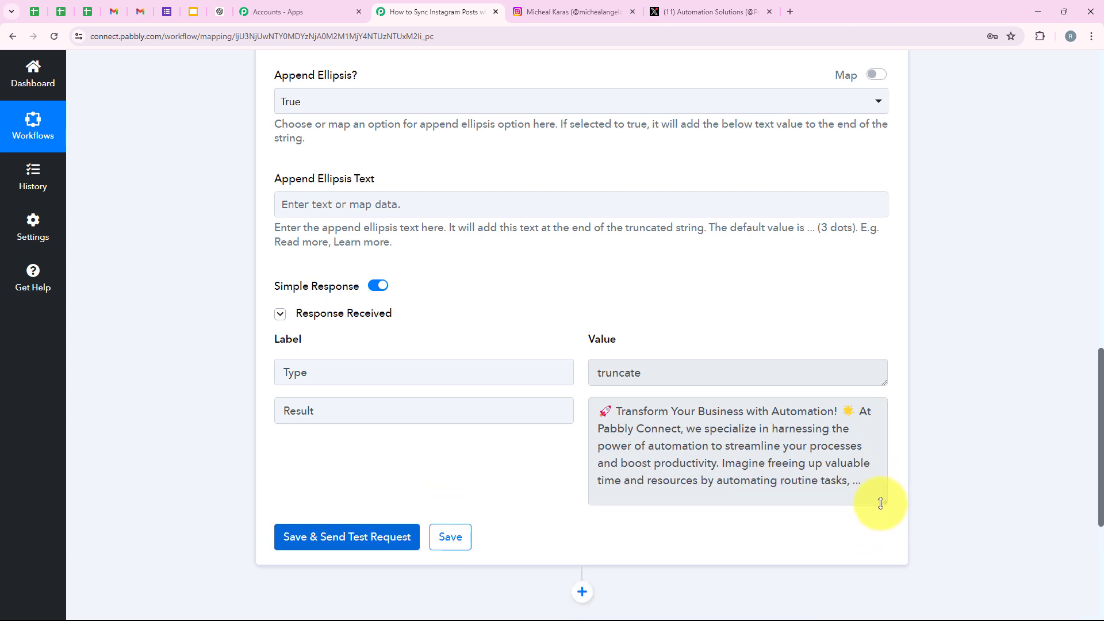
{"action": "left_click_drag", "start_coordinate": [613, 412], "coordinate": [872, 487]}
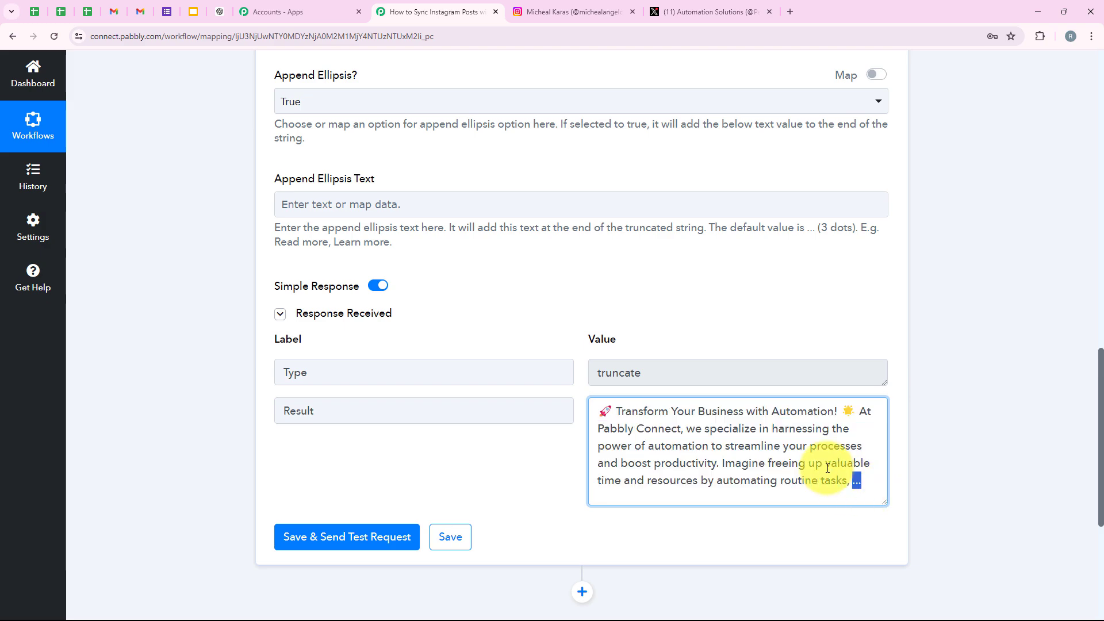
{"action": "left_click", "coordinate": [222, 389]}
Collapse the Text Formatter step and add X (Formerly Twitter) as the next action app below it.
{"action": "scroll", "coordinate": [209, 308], "scroll_direction": "up", "scroll_amount": 15}
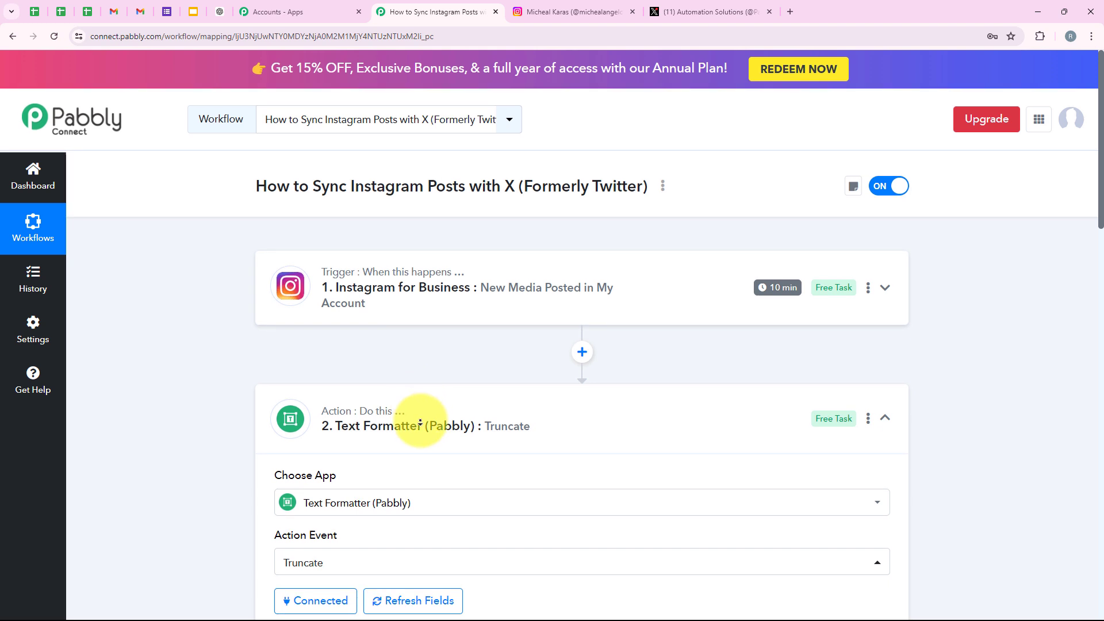
{"action": "scroll", "coordinate": [414, 414], "scroll_direction": "down", "scroll_amount": 1}
{"action": "left_click", "coordinate": [552, 373]}
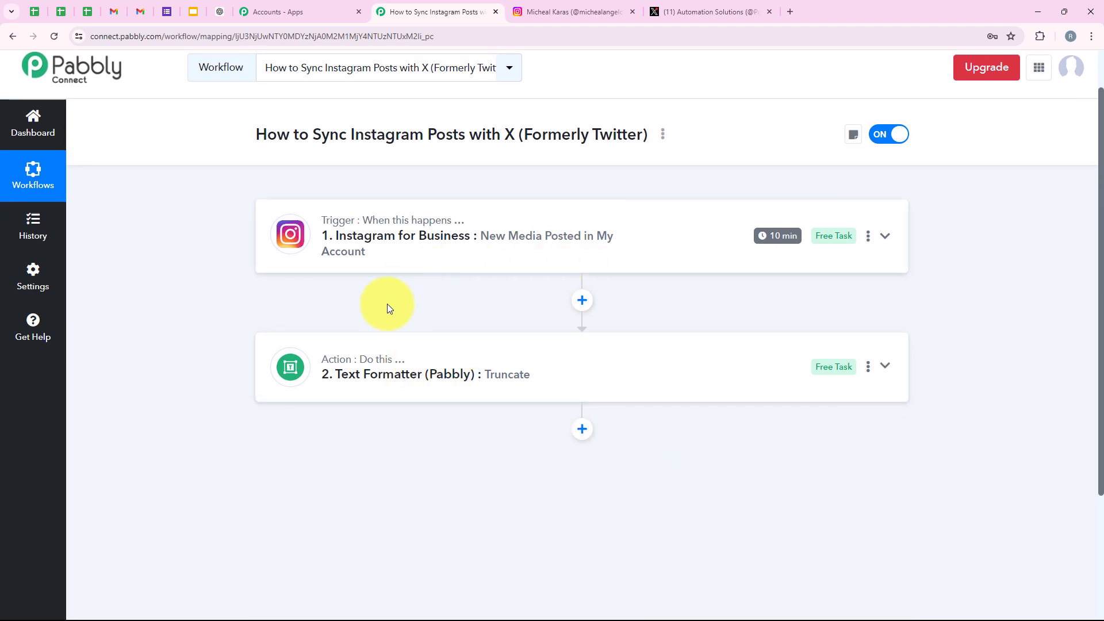
{"action": "left_click", "coordinate": [582, 429]}
{"action": "scroll", "coordinate": [461, 356], "scroll_direction": "down", "scroll_amount": 5}
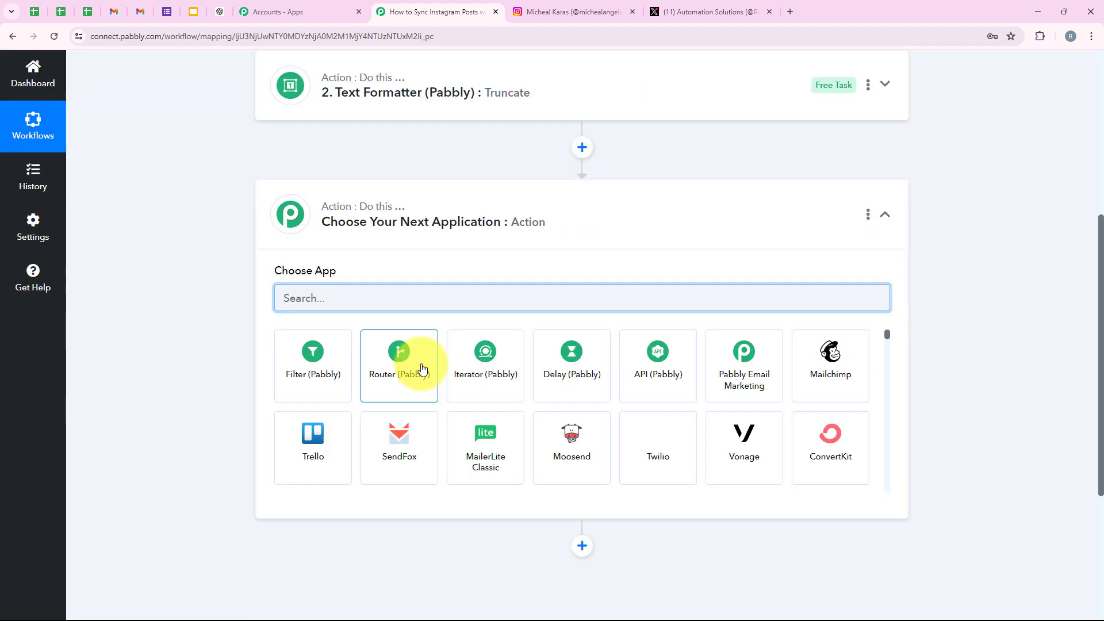
{"action": "scroll", "coordinate": [361, 359], "scroll_direction": "up", "scroll_amount": 1}
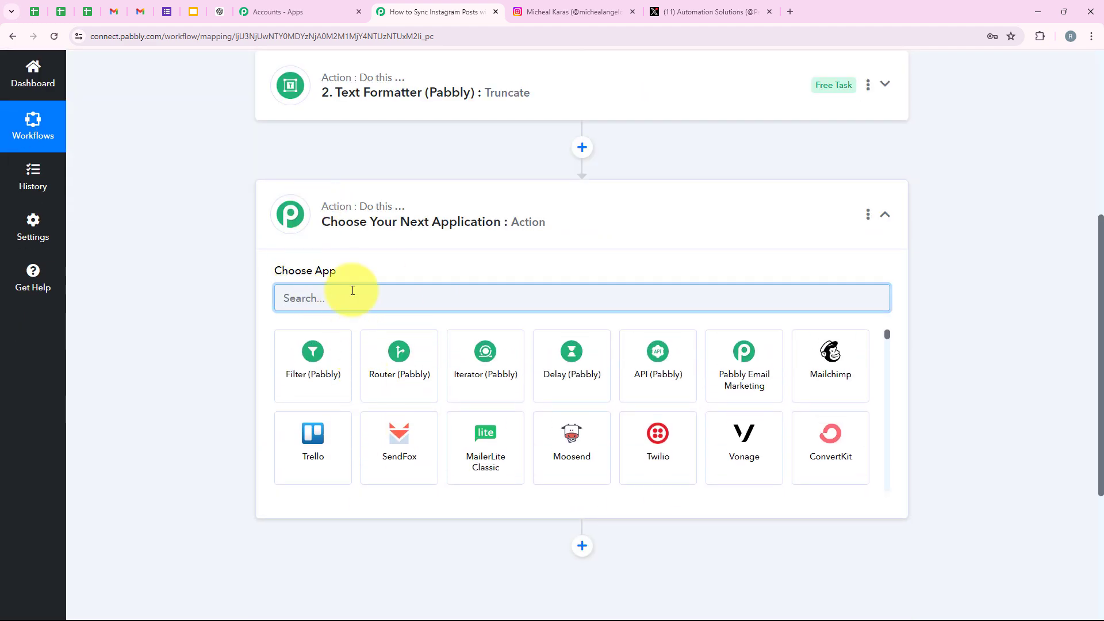
{"action": "type", "text": "twi"}
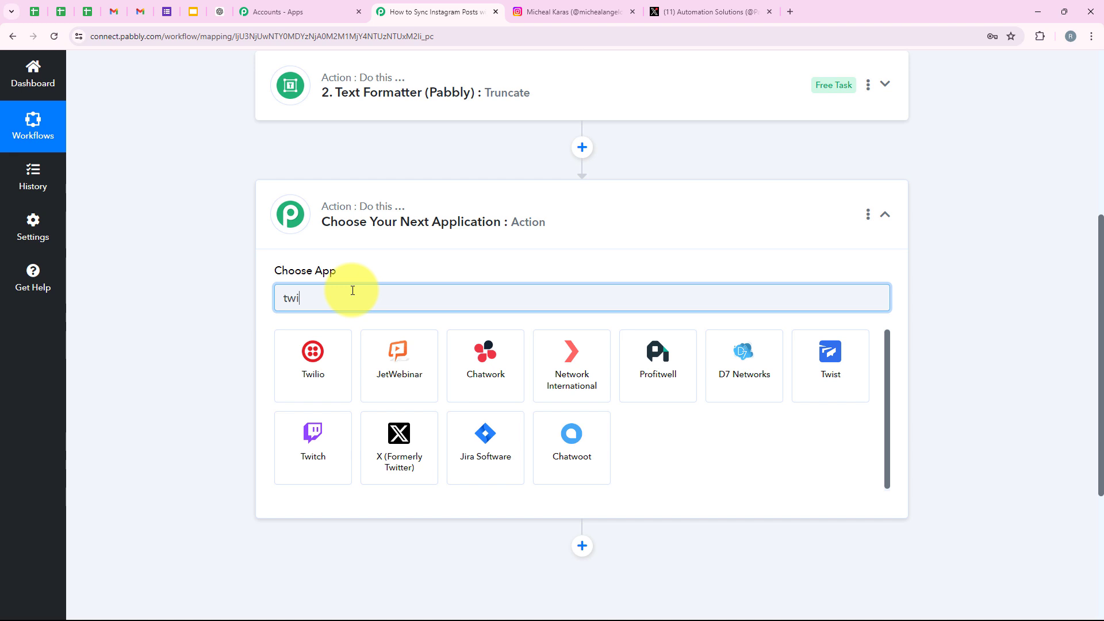
{"action": "left_click", "coordinate": [592, 390]}
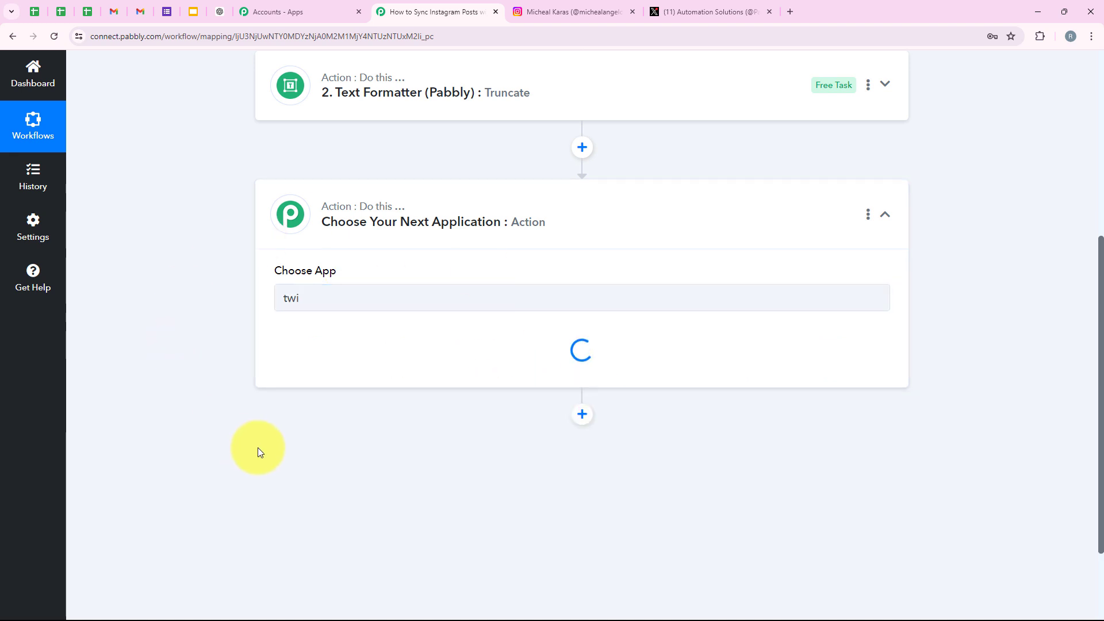
Set the X action event to Create Tweet and open its account connection setup.
{"action": "left_click_drag", "start_coordinate": [273, 336], "coordinate": [339, 330]}
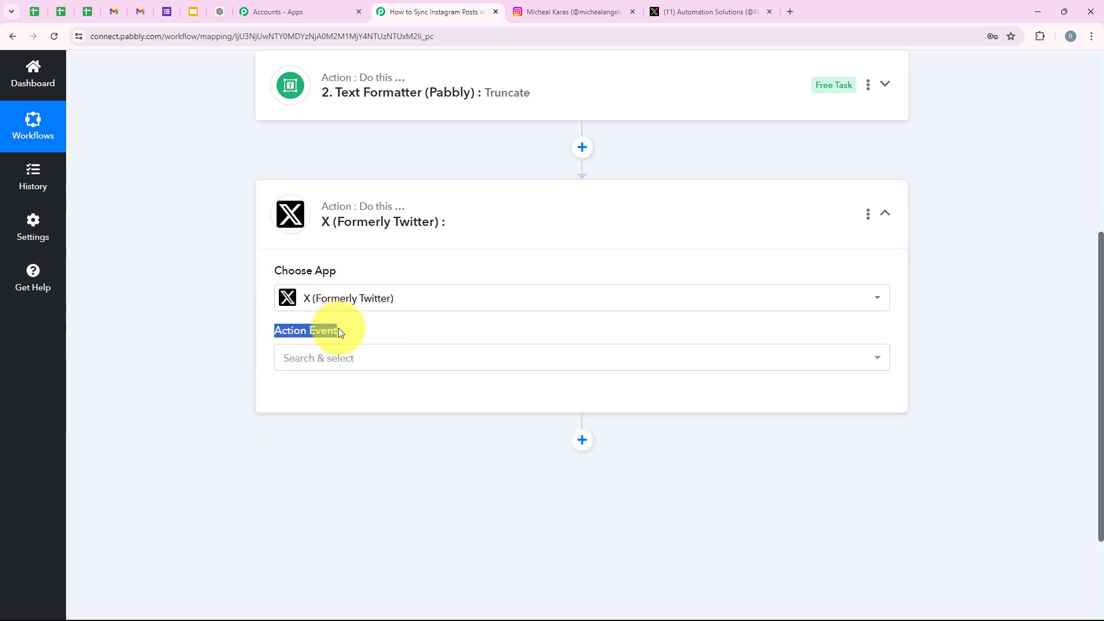
{"action": "left_click", "coordinate": [383, 369]}
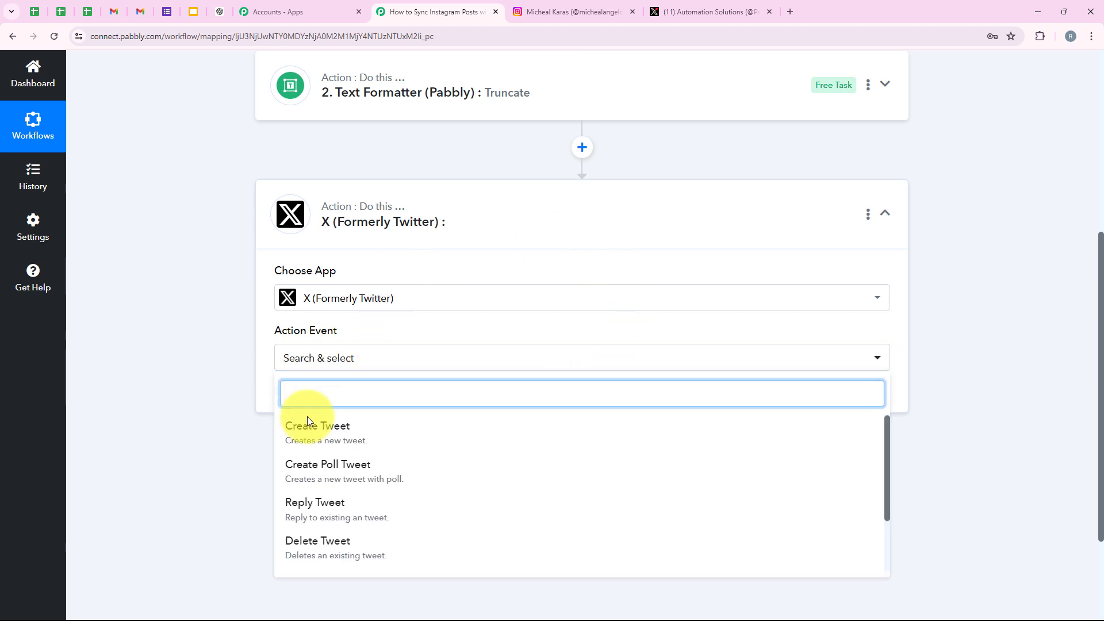
{"action": "left_click", "coordinate": [307, 443]}
{"action": "left_click", "coordinate": [314, 403]}
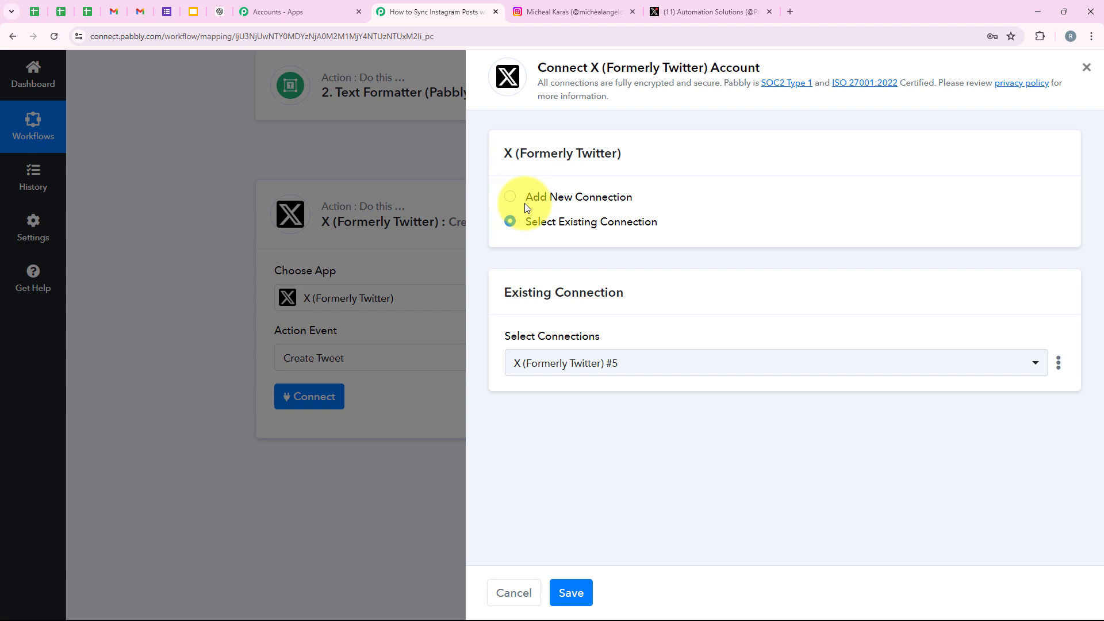
Choose to add a new X connection, start connecting it, and review the required Client ID and Client Secret fields.
{"action": "left_click_drag", "start_coordinate": [525, 198], "coordinate": [652, 206]}
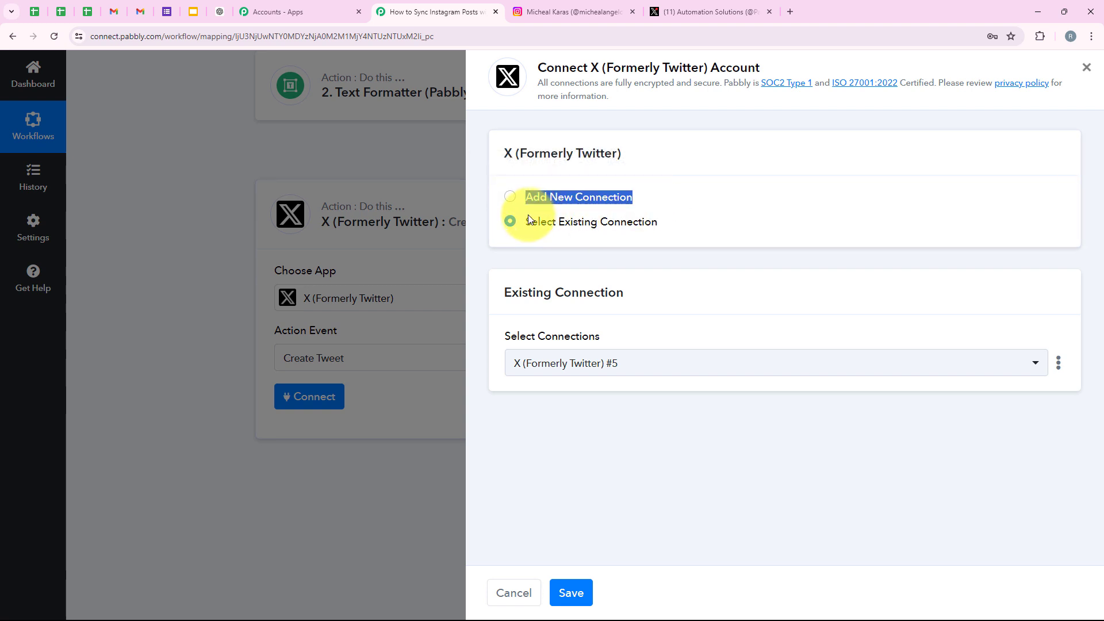
{"action": "left_click_drag", "start_coordinate": [527, 220], "coordinate": [582, 225]}
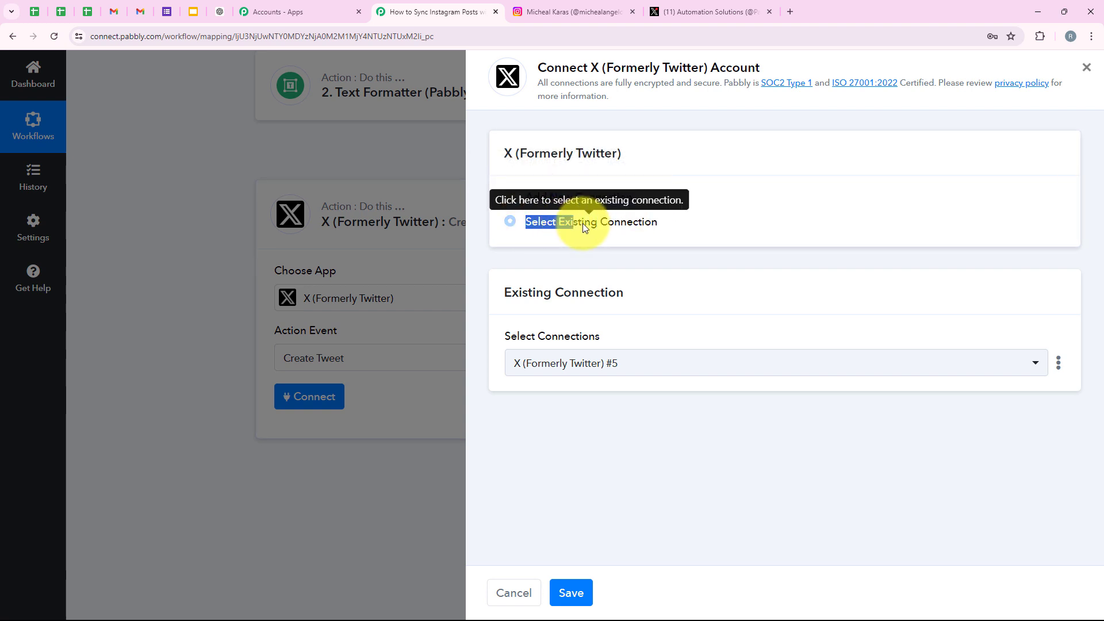
{"action": "left_click", "coordinate": [656, 222]}
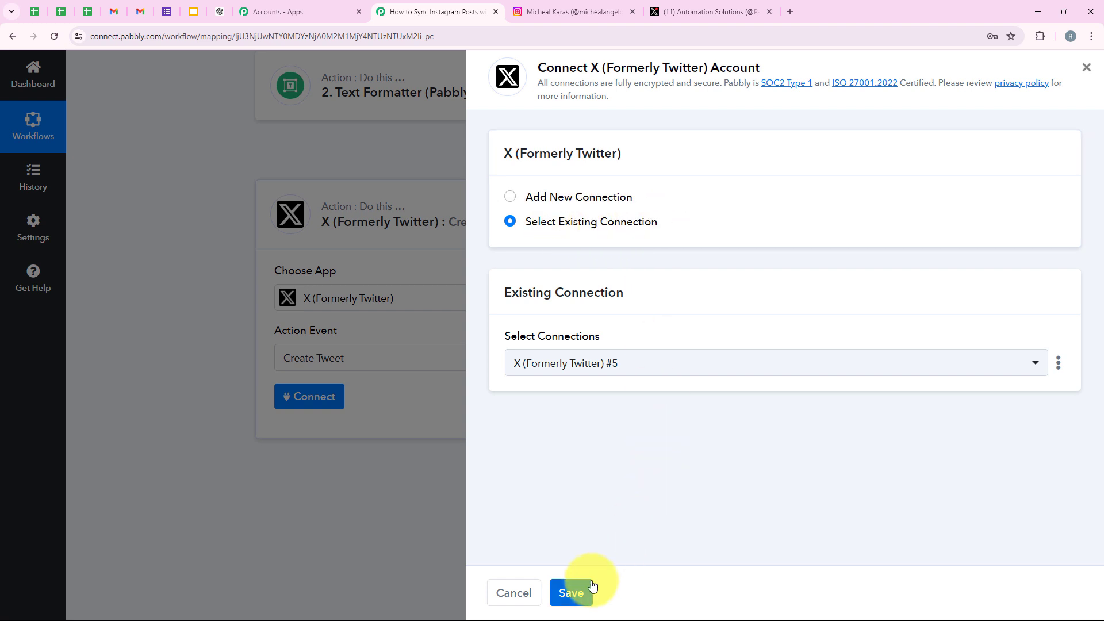
{"action": "left_click", "coordinate": [564, 197]}
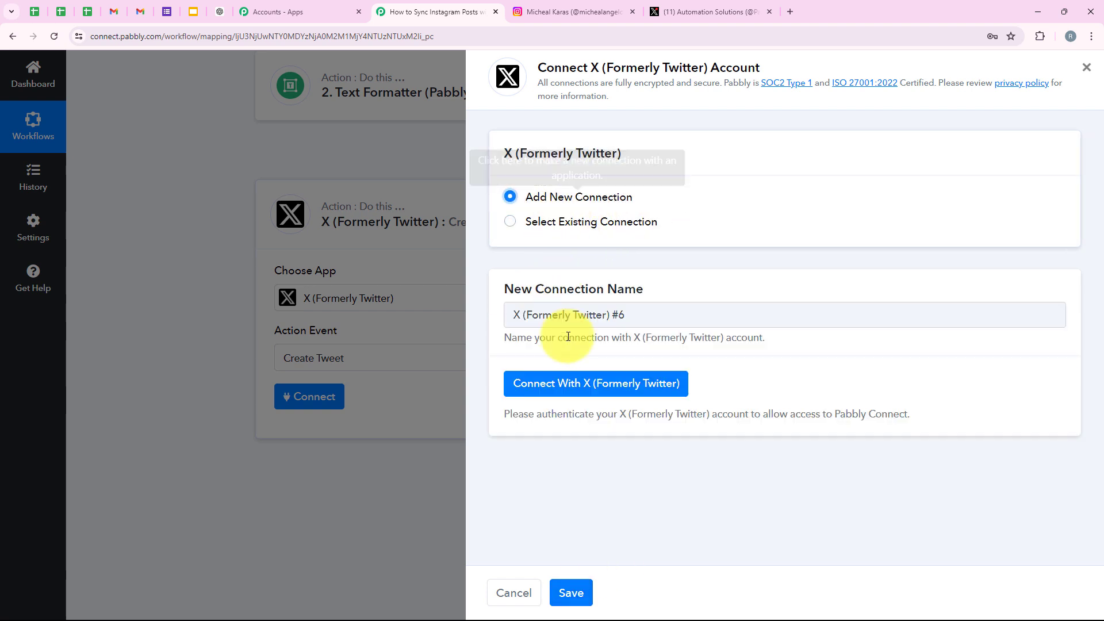
{"action": "left_click", "coordinate": [573, 381]}
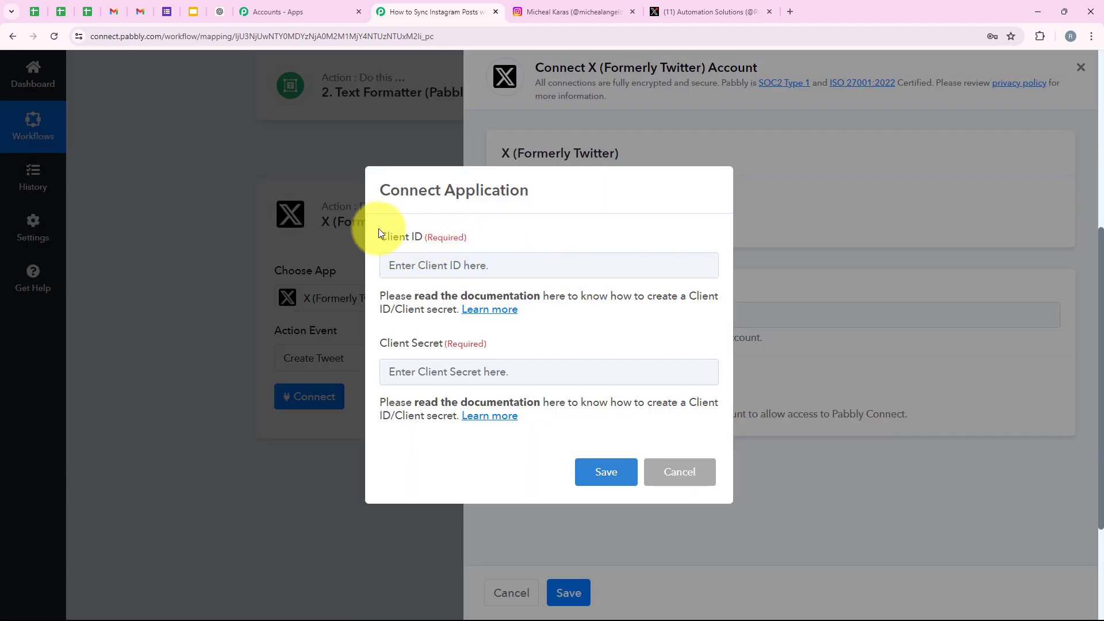
{"action": "left_click_drag", "start_coordinate": [381, 343], "coordinate": [444, 343]}
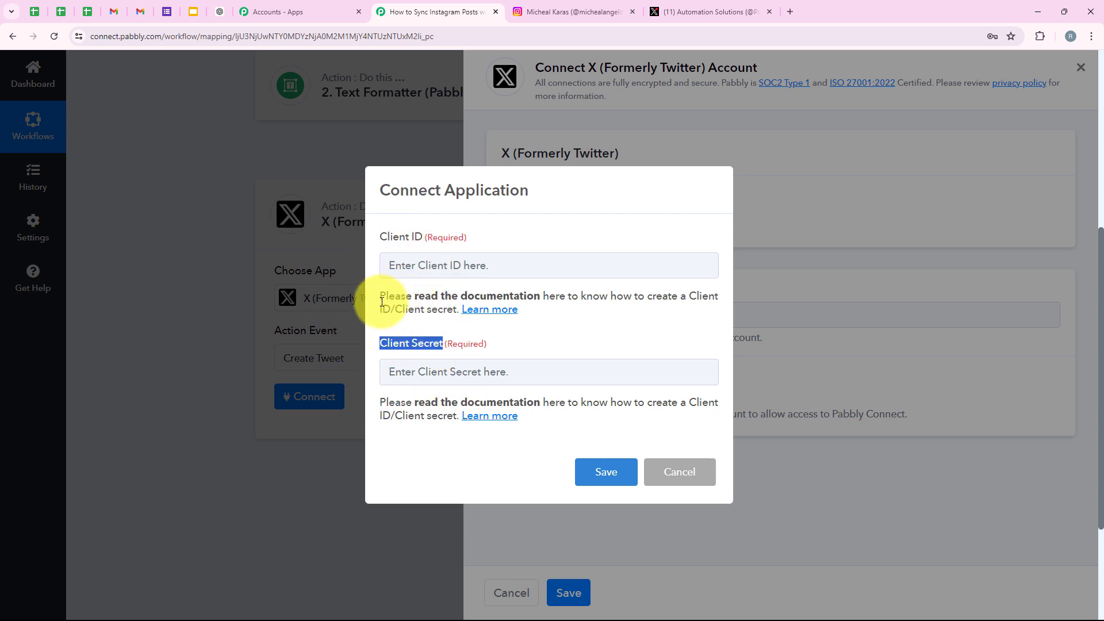
{"action": "left_click_drag", "start_coordinate": [378, 298], "coordinate": [544, 296]}
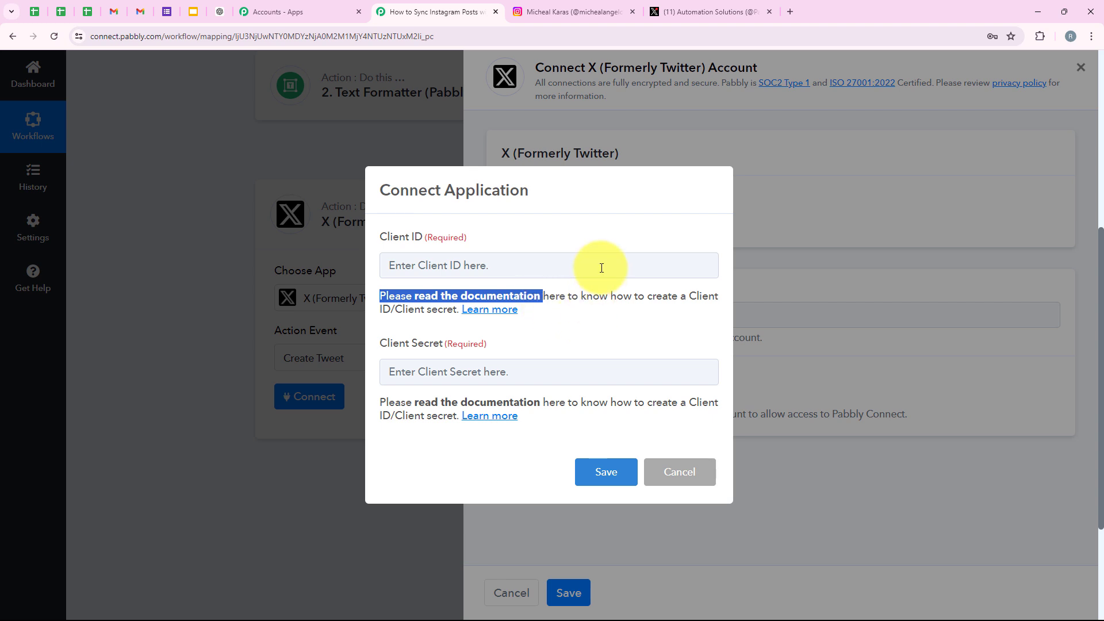
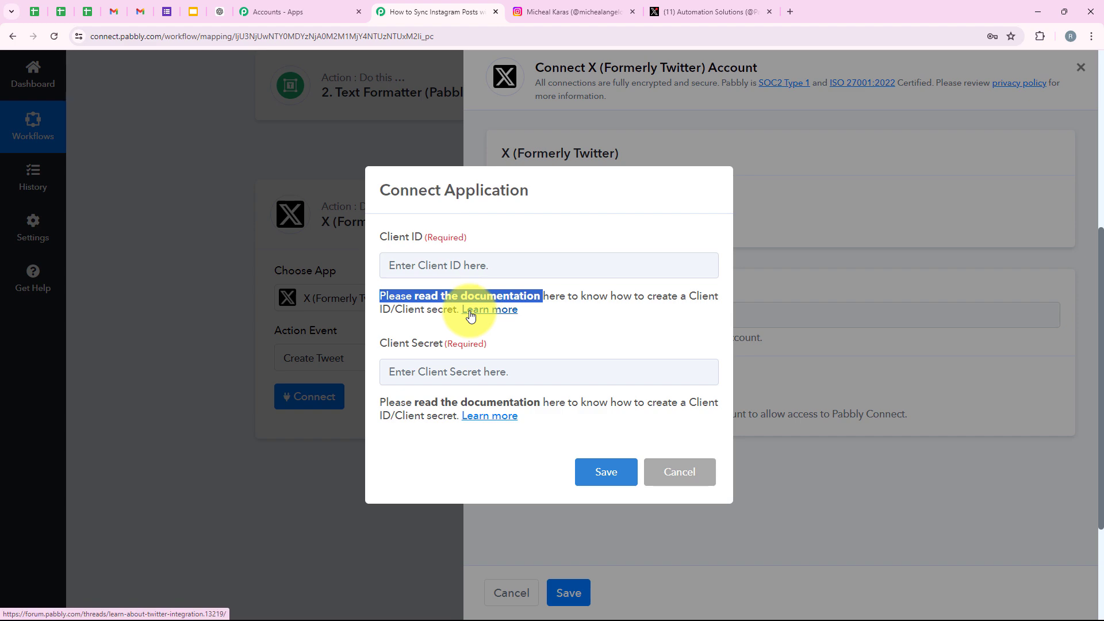
Read the linked Pabbly documentation on creating a Client ID and secret, and open developer.twitter.com from it.
{"action": "left_click", "coordinate": [471, 315]}
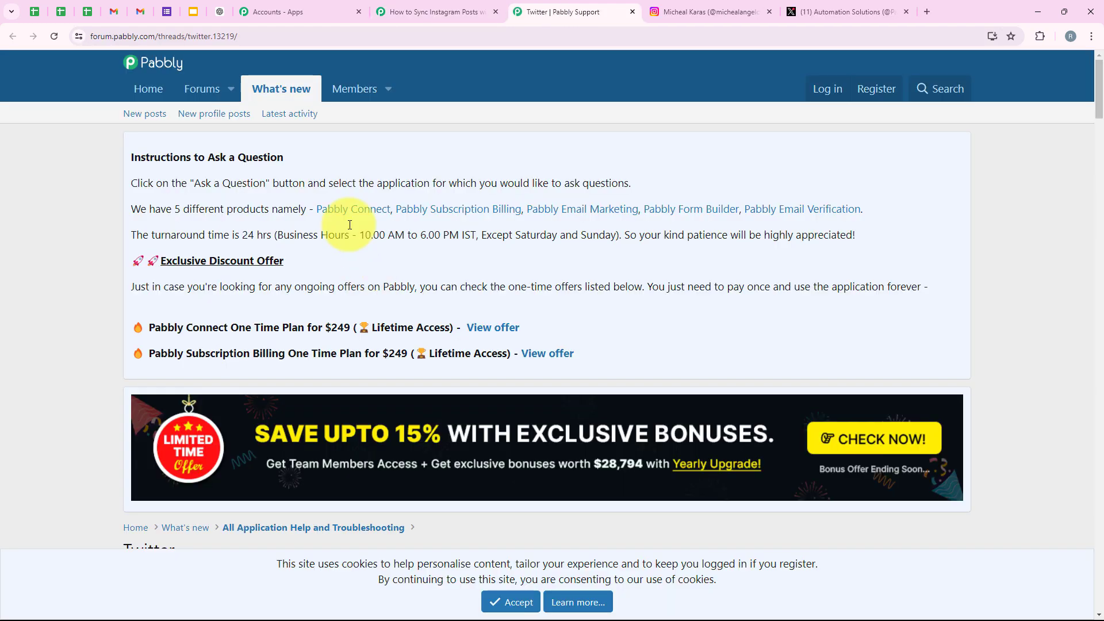
{"action": "scroll", "coordinate": [222, 333], "scroll_direction": "down", "scroll_amount": 7}
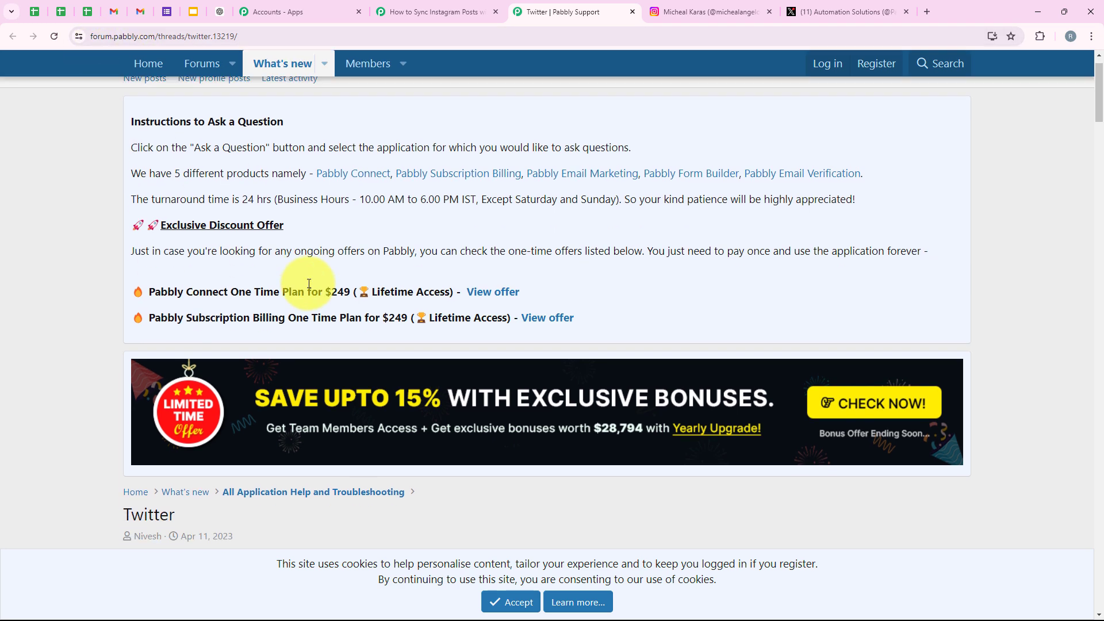
{"action": "scroll", "coordinate": [465, 309], "scroll_direction": "down", "scroll_amount": 4}
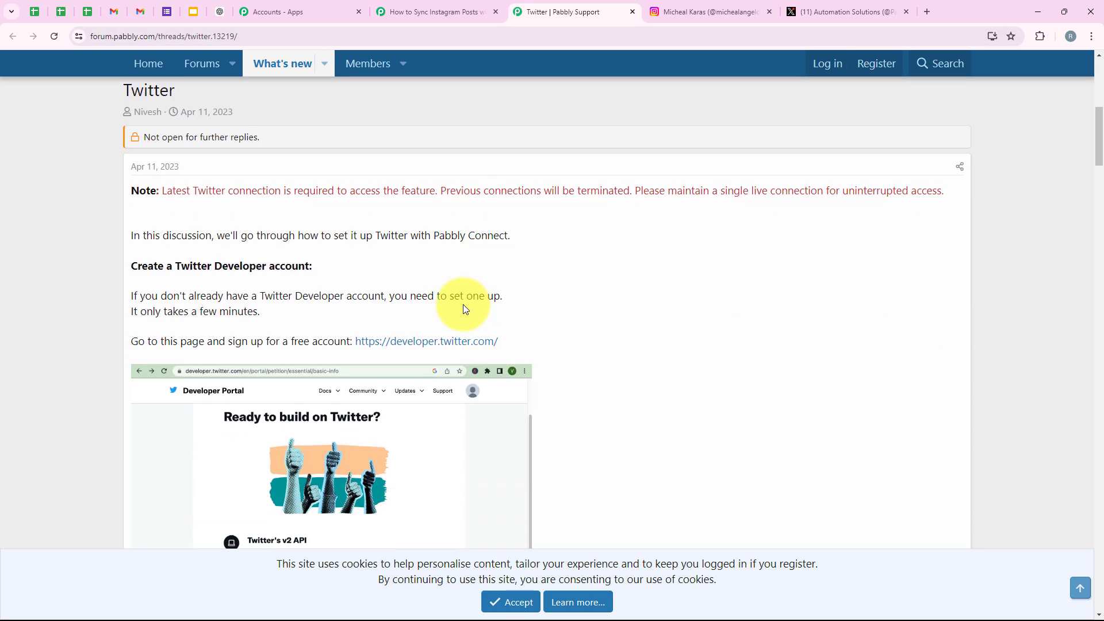
{"action": "scroll", "coordinate": [465, 309], "scroll_direction": "down", "scroll_amount": 6}
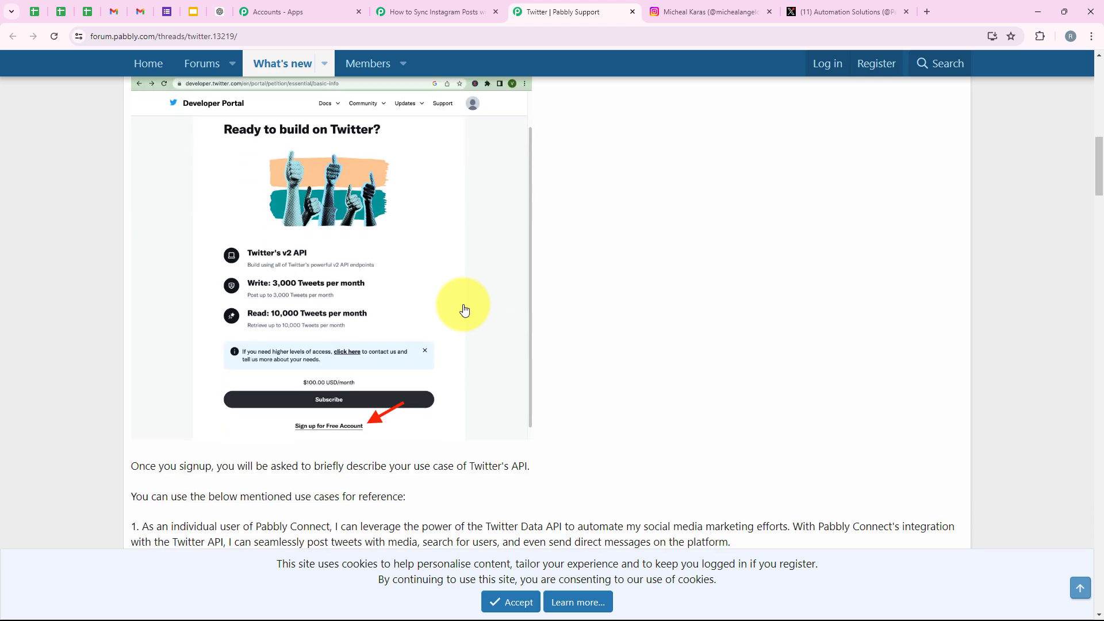
{"action": "scroll", "coordinate": [465, 309], "scroll_direction": "down", "scroll_amount": 5}
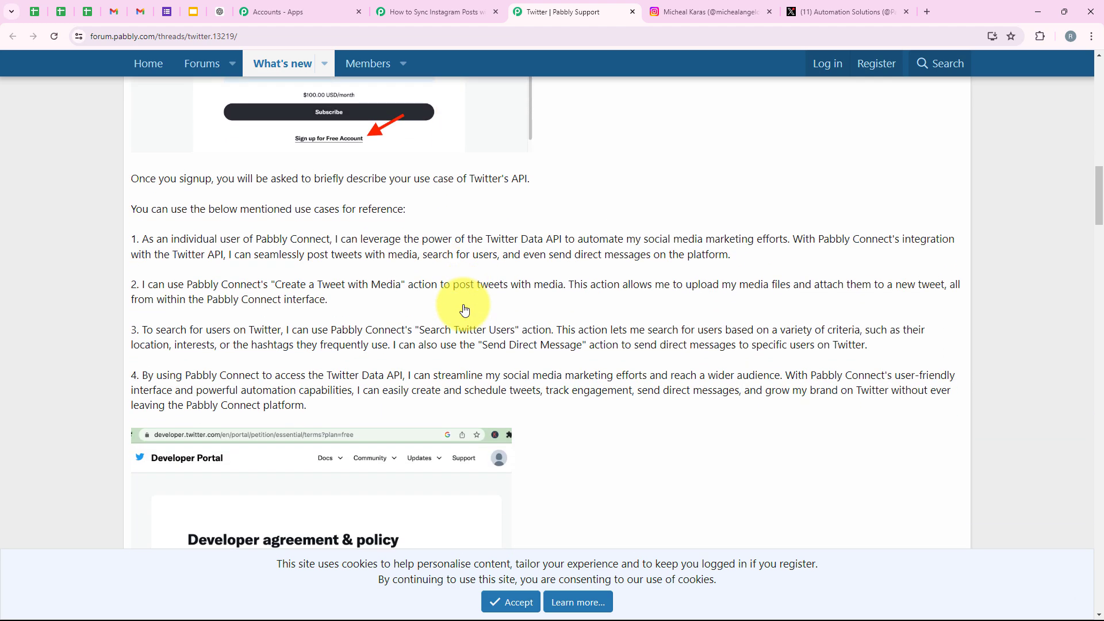
{"action": "scroll", "coordinate": [465, 309], "scroll_direction": "down", "scroll_amount": 5}
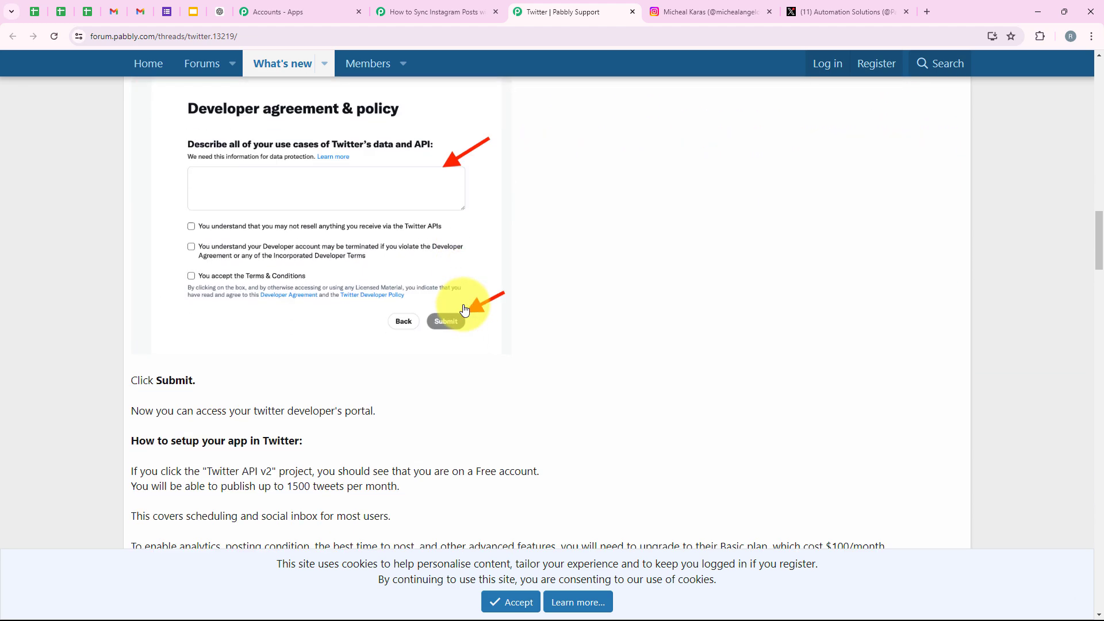
{"action": "scroll", "coordinate": [465, 309], "scroll_direction": "up", "scroll_amount": 9}
{"action": "scroll", "coordinate": [463, 307], "scroll_direction": "up", "scroll_amount": 11}
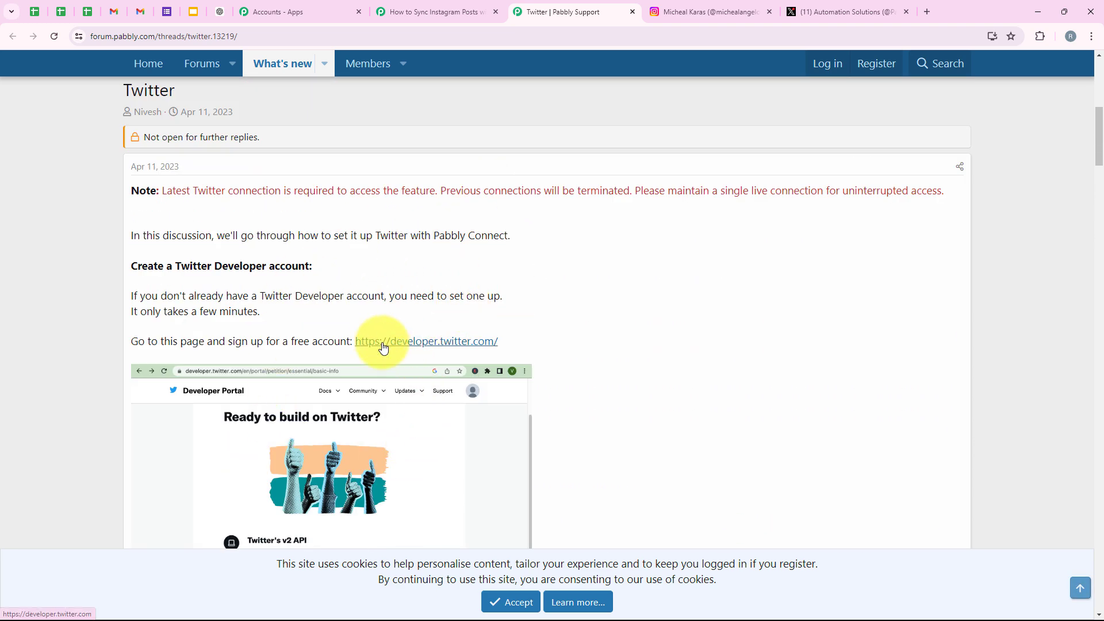
{"action": "left_click", "coordinate": [384, 343]}
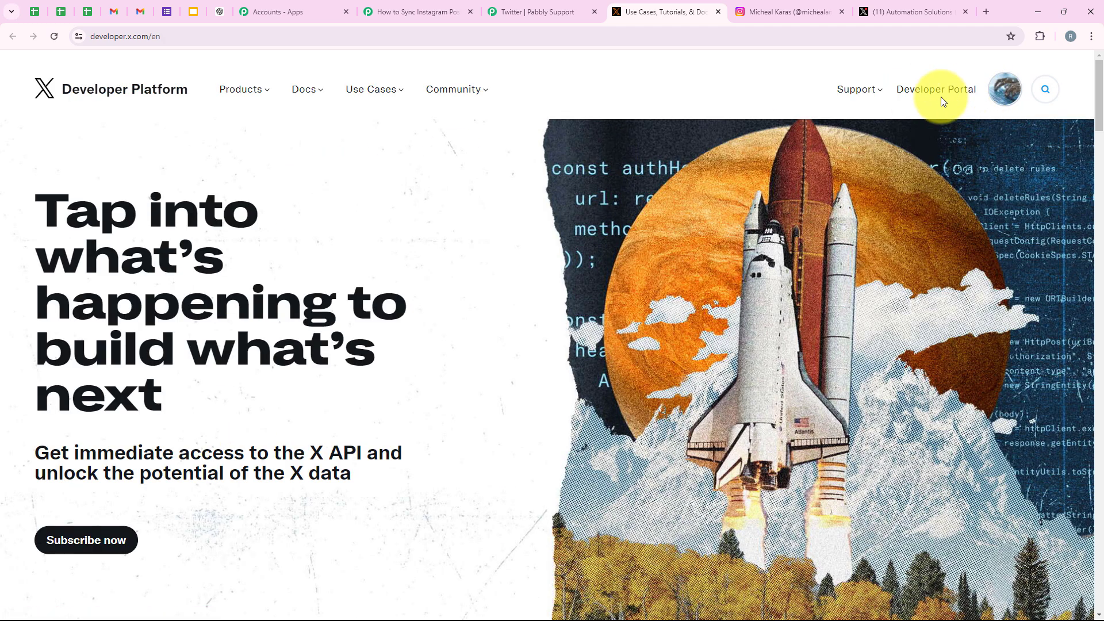
Open Test Application220 in the X Developer Portal and show its OAuth 2.0 Client ID and Client Secret under Keys and tokens.
{"action": "left_click", "coordinate": [940, 92]}
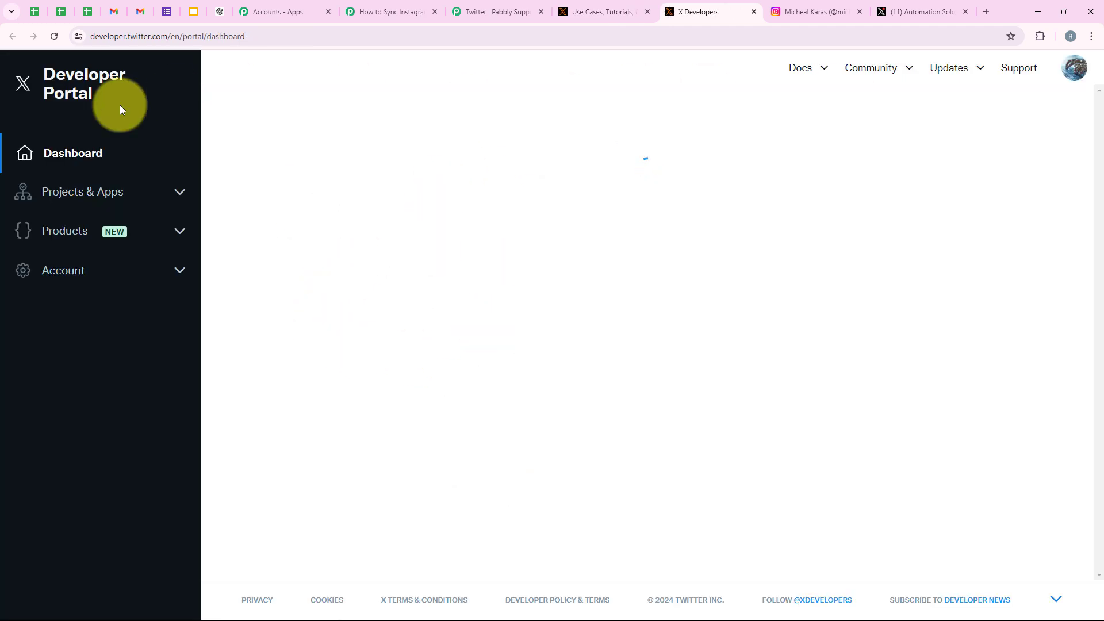
{"action": "left_click", "coordinate": [126, 195]}
{"action": "left_click", "coordinate": [121, 287]}
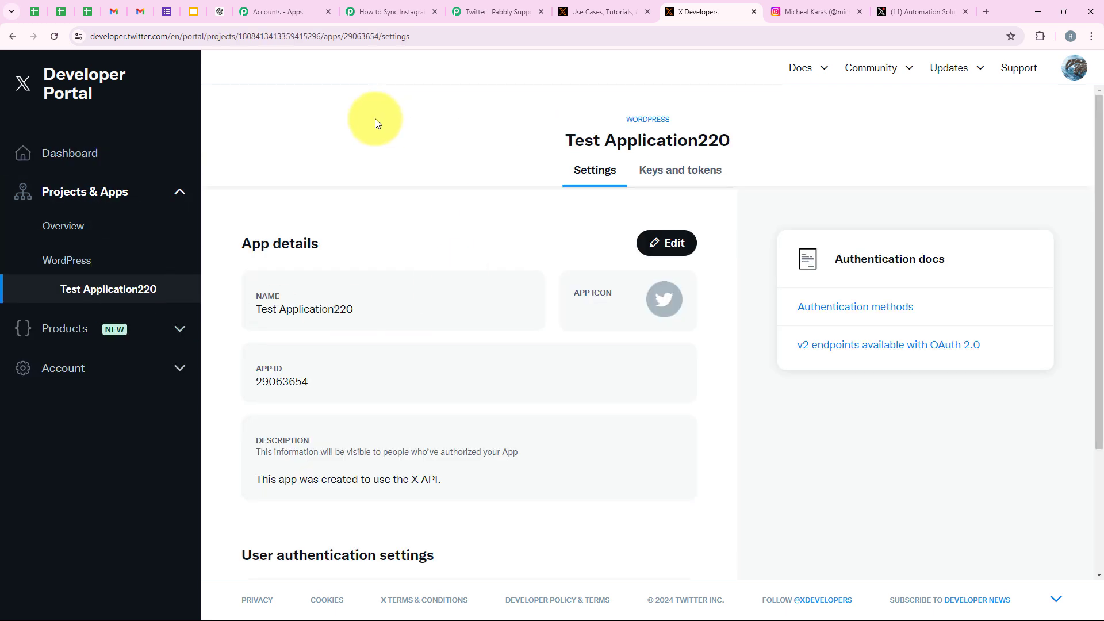
{"action": "left_click", "coordinate": [653, 171]}
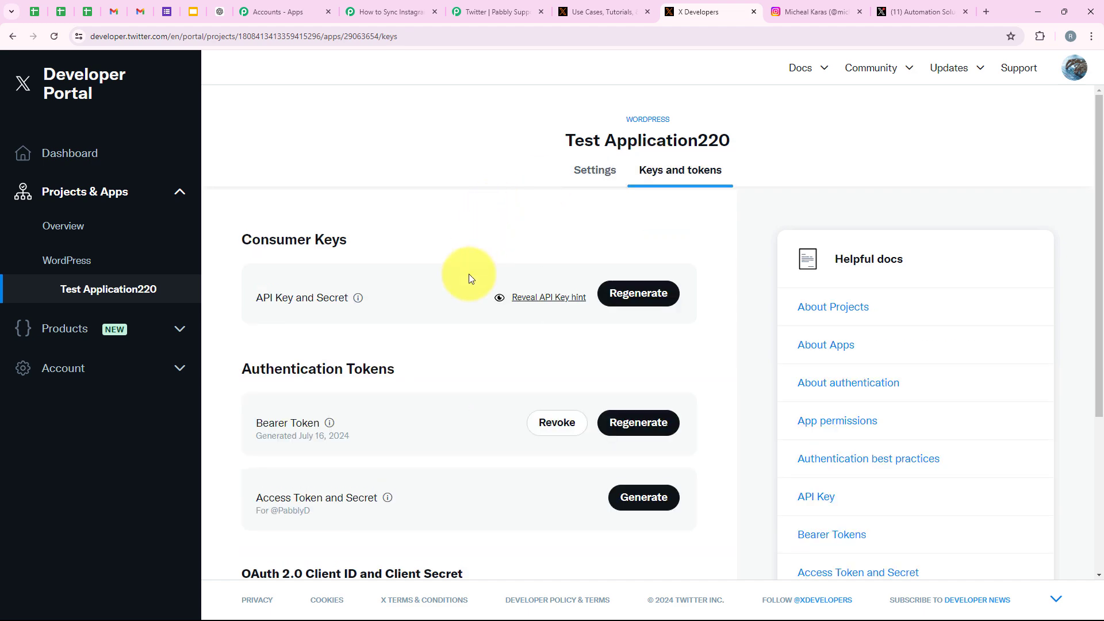
{"action": "scroll", "coordinate": [468, 273], "scroll_direction": "down", "scroll_amount": 4}
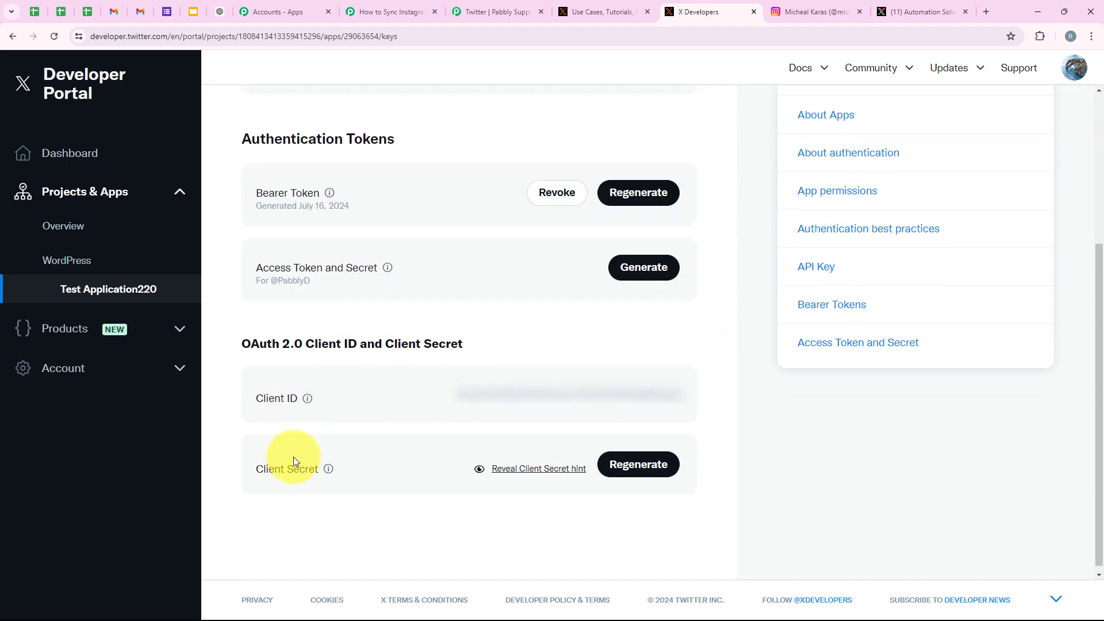
Copy the app's OAuth 2.0 Client ID and paste it into the Client ID field of the Pabbly Connect Application dialog.
{"action": "left_click_drag", "start_coordinate": [456, 394], "coordinate": [685, 395]}
{"action": "double_click", "coordinate": [663, 383]}
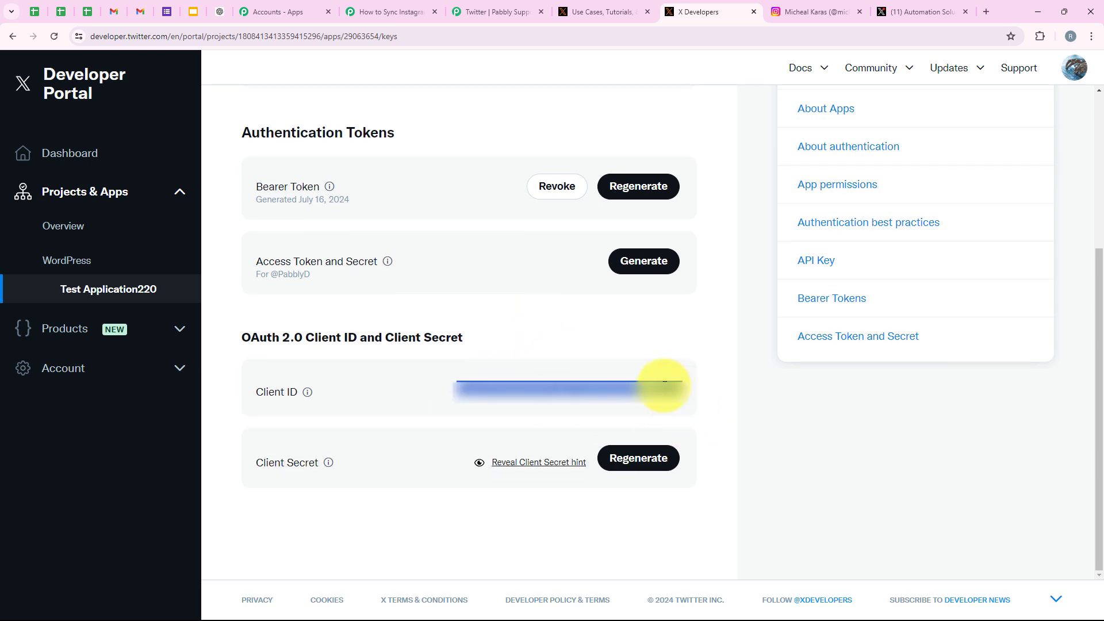
{"action": "left_click", "coordinate": [409, 11]}
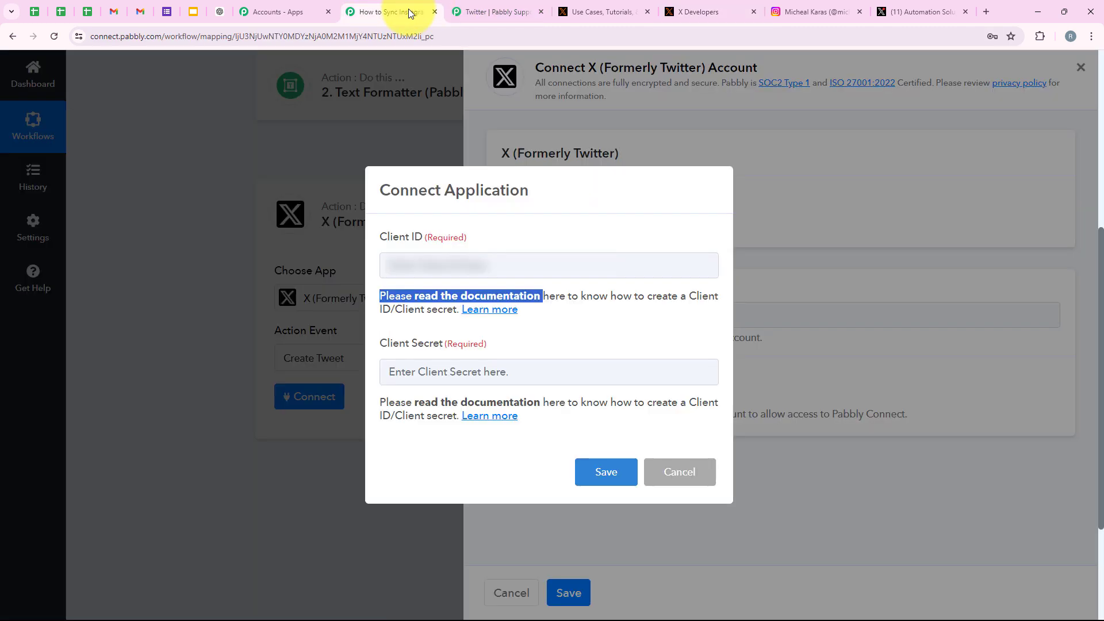
{"action": "right_click", "coordinate": [438, 265]}
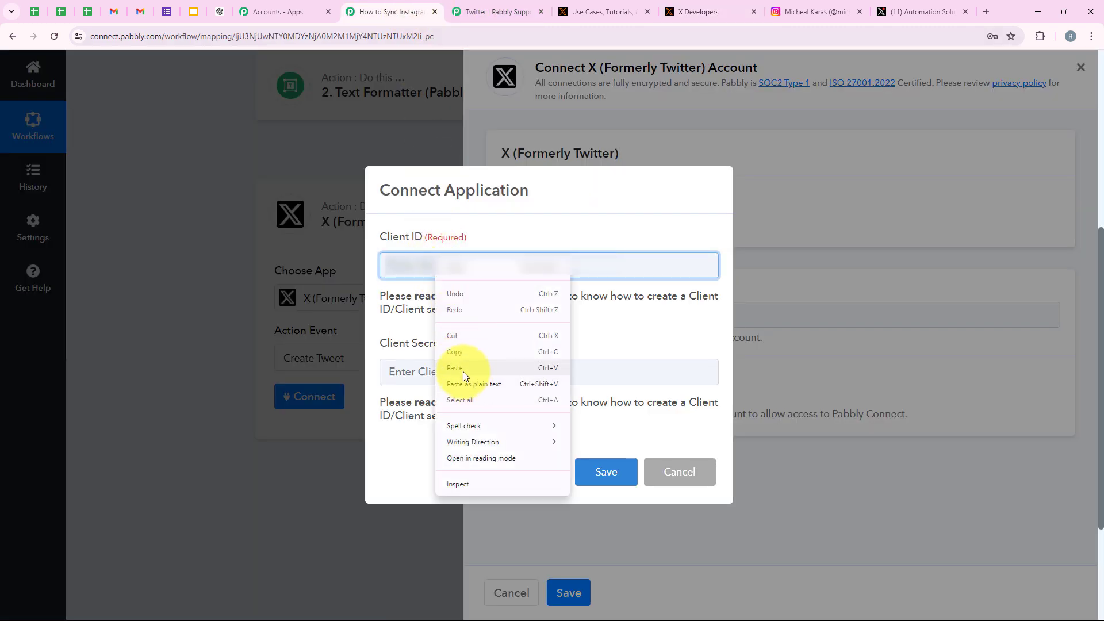
{"action": "left_click", "coordinate": [464, 371]}
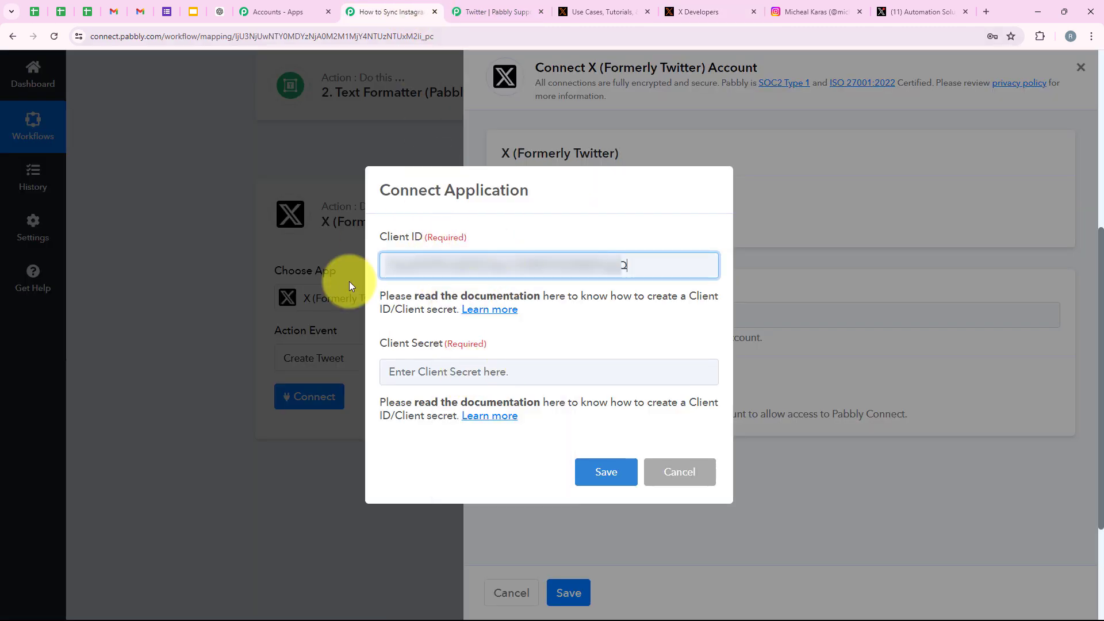
Paste the app's Client Secret into the Client Secret field and save the credentials.
{"action": "left_click", "coordinate": [474, 379]}
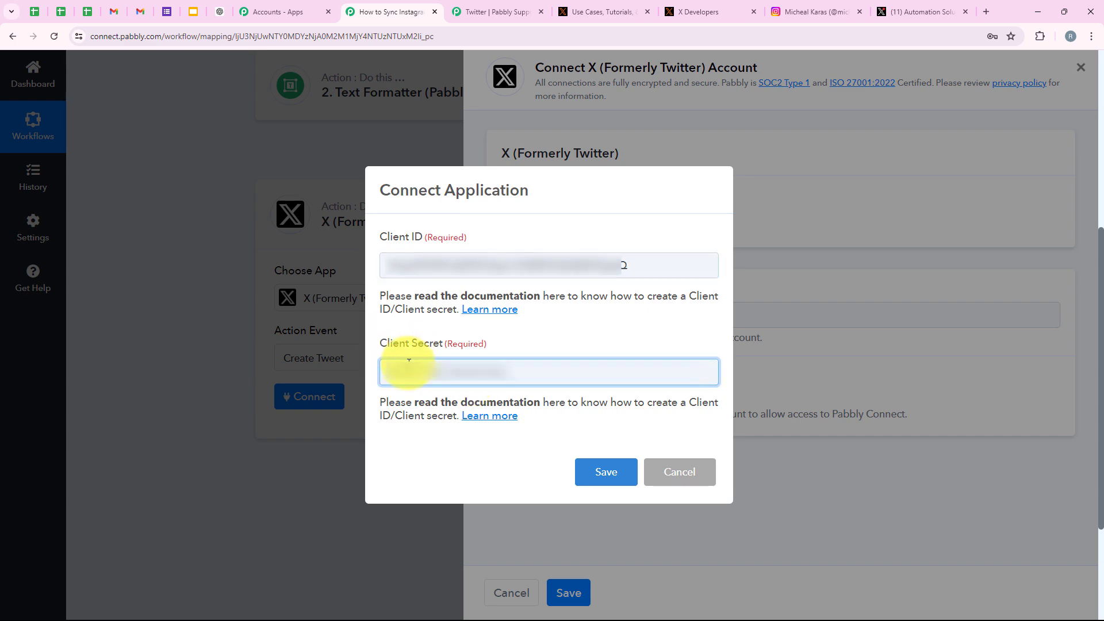
{"action": "key", "text": "ctrl+v"}
{"action": "left_click", "coordinate": [600, 473]}
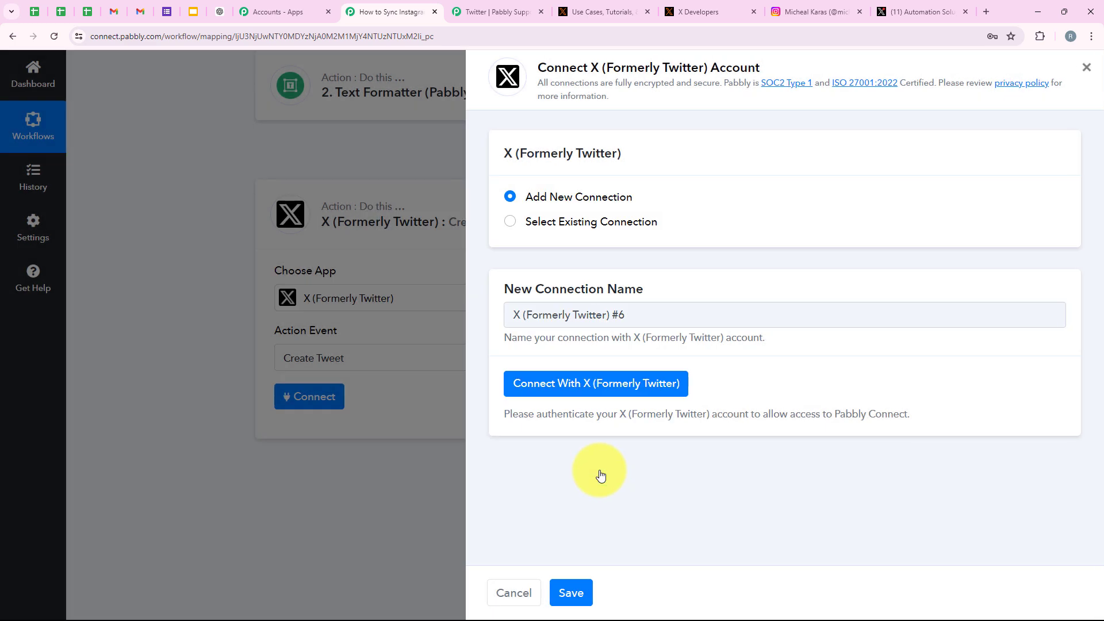
Connect with X (Formerly Twitter), authorize Test Application220 to access the X account, and dismiss the confirmation.
{"action": "left_click", "coordinate": [535, 384]}
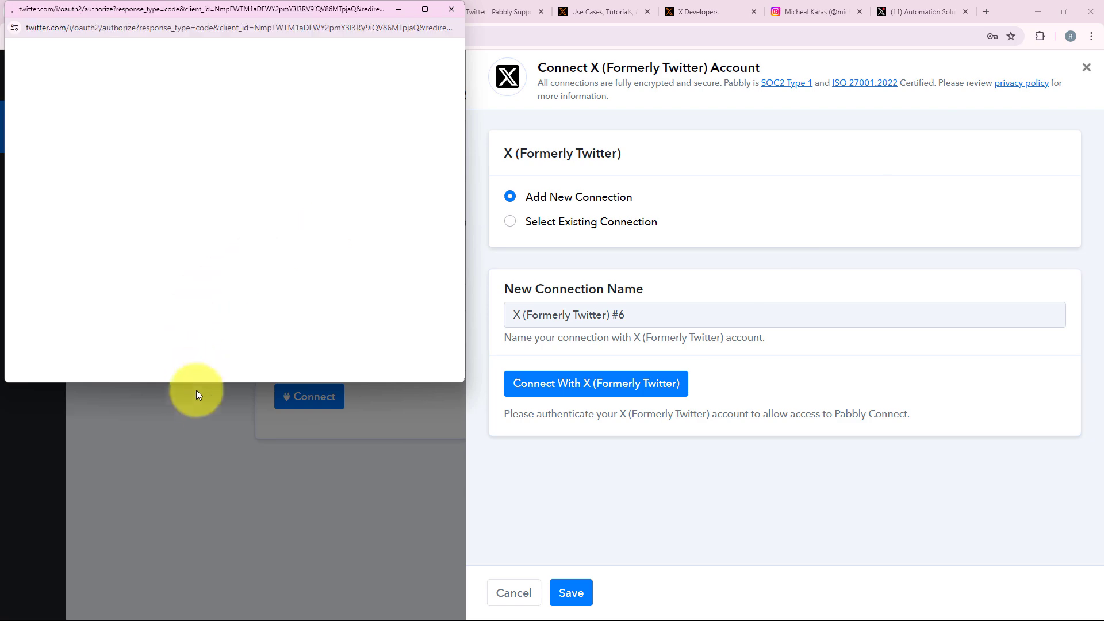
{"action": "left_click_drag", "start_coordinate": [207, 383], "coordinate": [271, 611]}
{"action": "scroll", "coordinate": [181, 352], "scroll_direction": "down", "scroll_amount": 2}
{"action": "scroll", "coordinate": [270, 316], "scroll_direction": "down", "scroll_amount": 3}
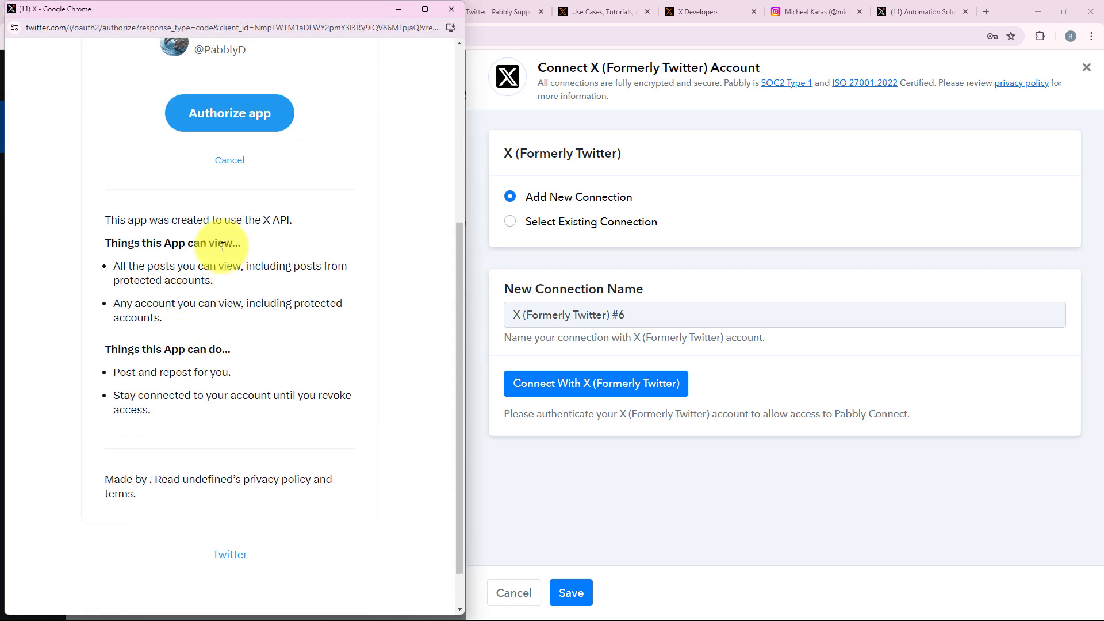
{"action": "scroll", "coordinate": [357, 448], "scroll_direction": "up", "scroll_amount": 2}
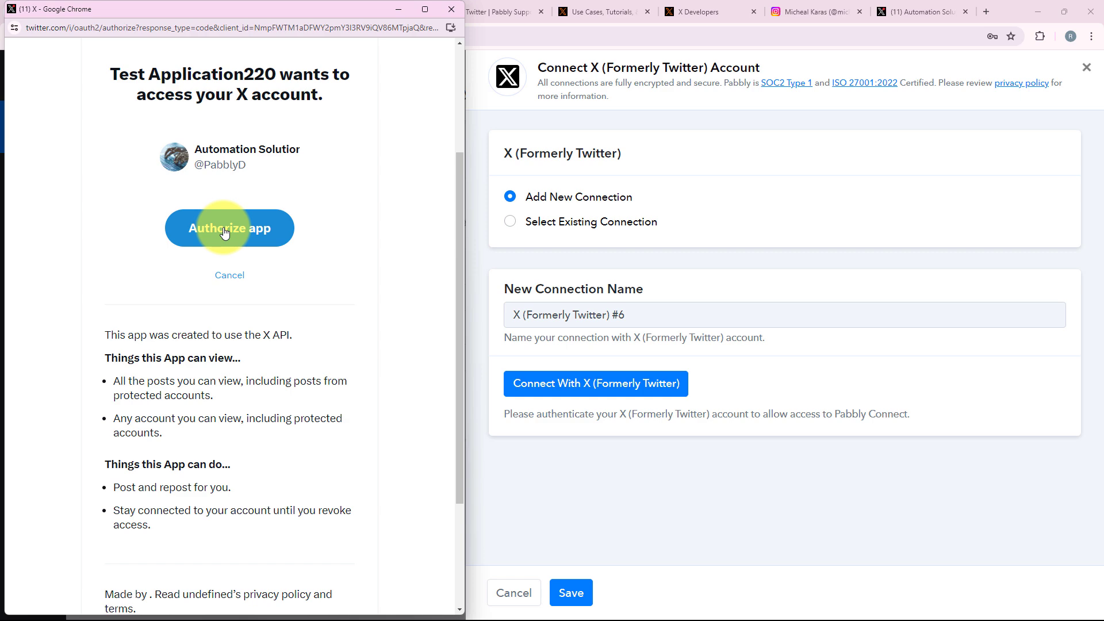
{"action": "left_click", "coordinate": [224, 232]}
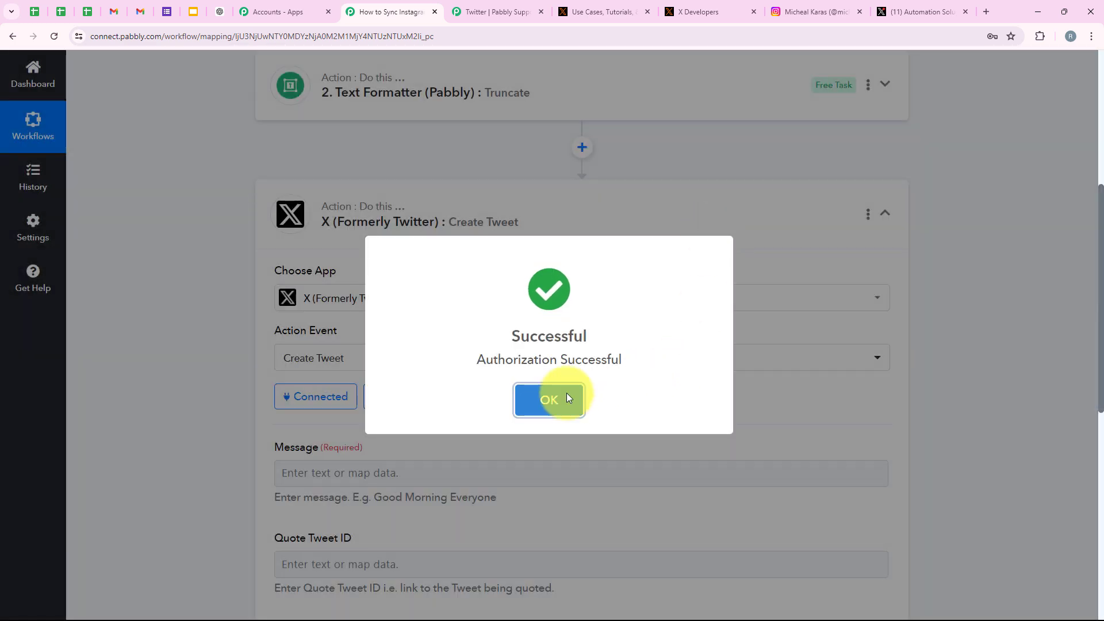
{"action": "left_click", "coordinate": [551, 397]}
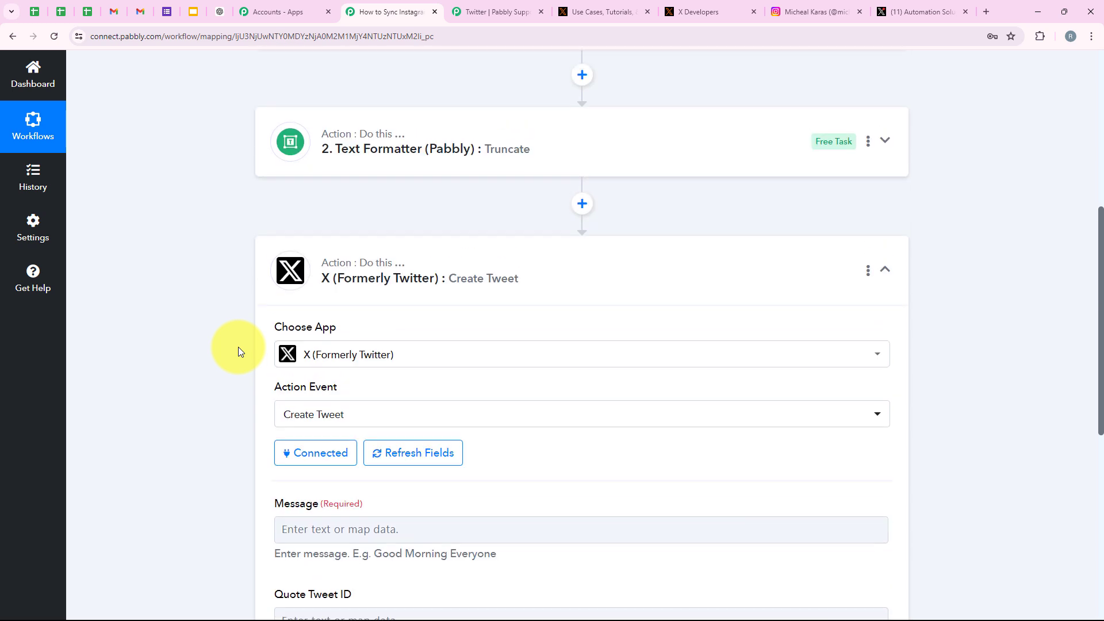
Map the Result of the Text Formatter (Pabbly) Truncate step into the tweet's Message field.
{"action": "scroll", "coordinate": [241, 351], "scroll_direction": "down", "scroll_amount": 3}
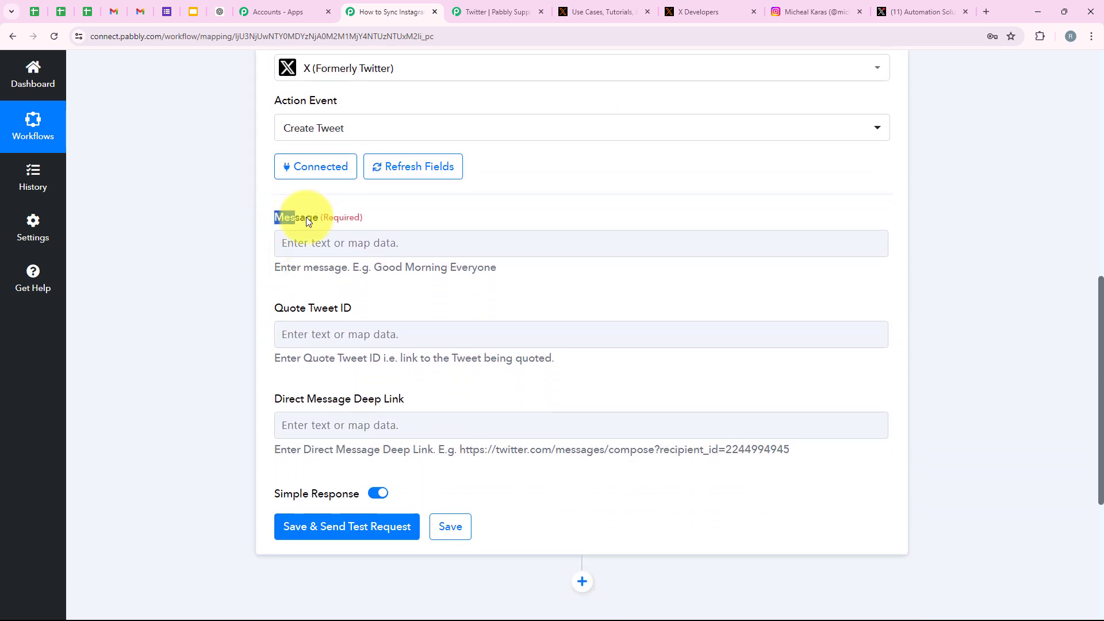
{"action": "left_click", "coordinate": [345, 237]}
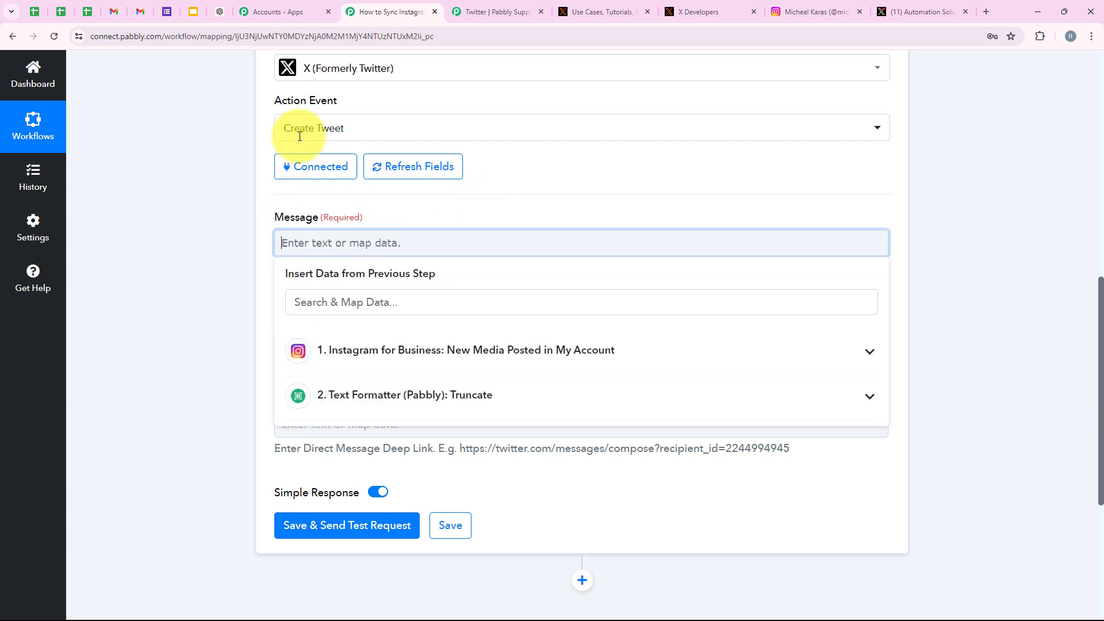
{"action": "left_click", "coordinate": [402, 395]}
{"action": "left_click", "coordinate": [291, 241]}
{"action": "left_click", "coordinate": [345, 243]}
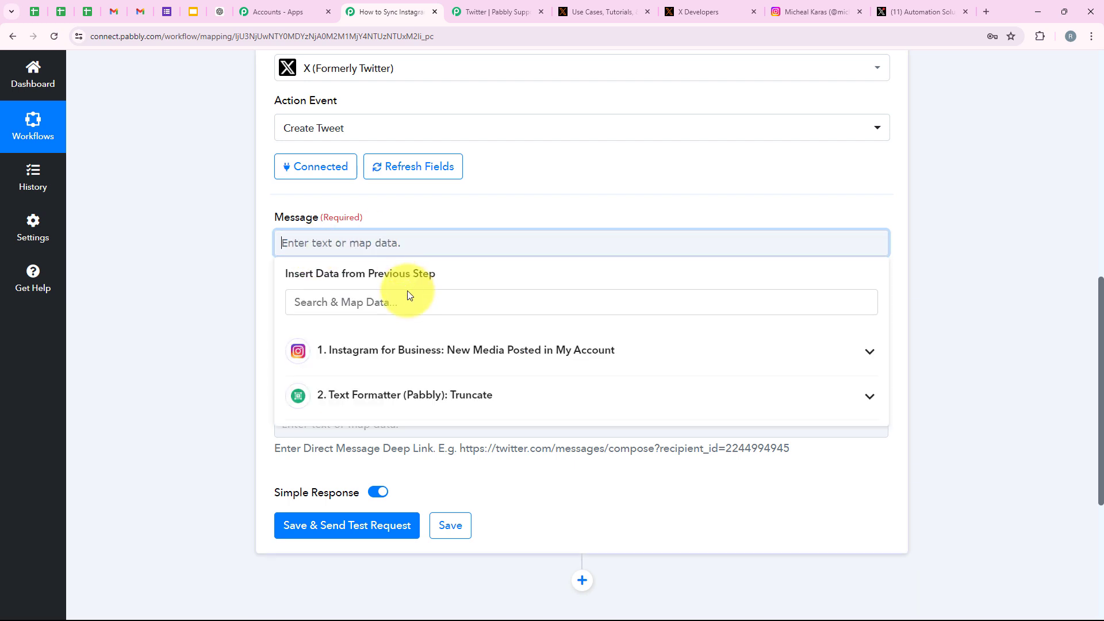
{"action": "left_click", "coordinate": [345, 396]}
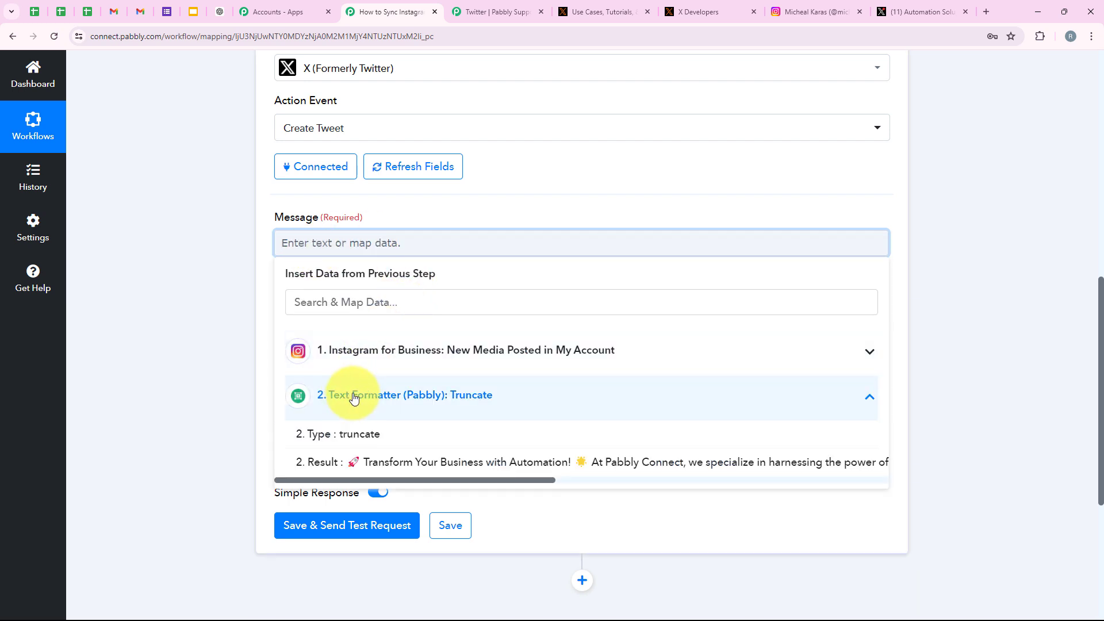
{"action": "left_click", "coordinate": [377, 463]}
{"action": "left_click", "coordinate": [222, 302]}
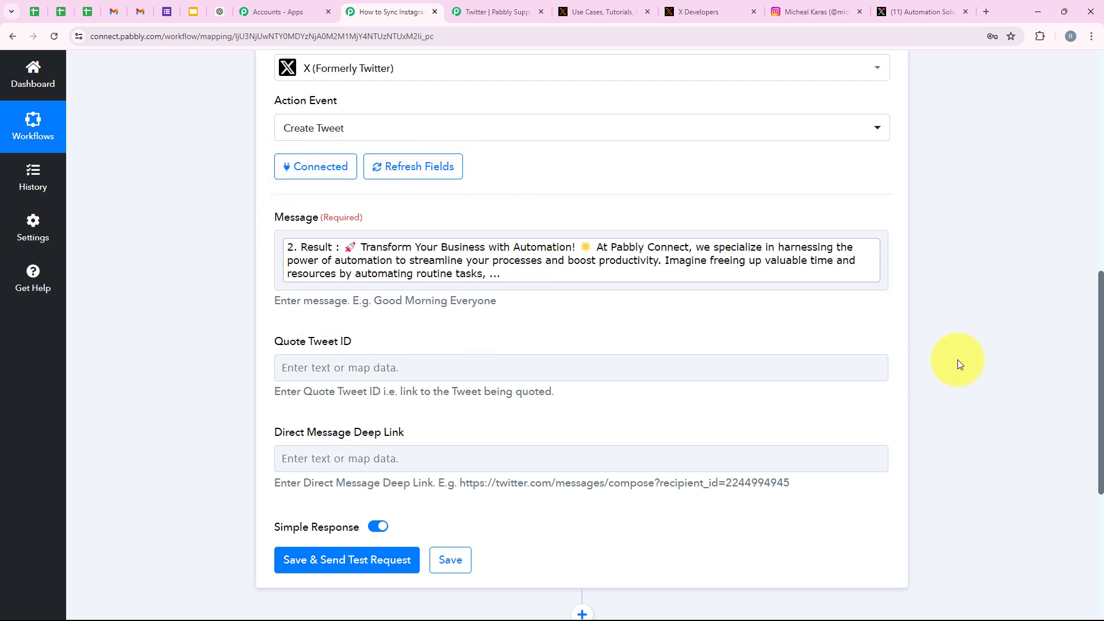
Add a blank line after the mapped caption in Message and map the Instagram step's Res1 Permalink below it.
{"action": "left_click", "coordinate": [883, 272]}
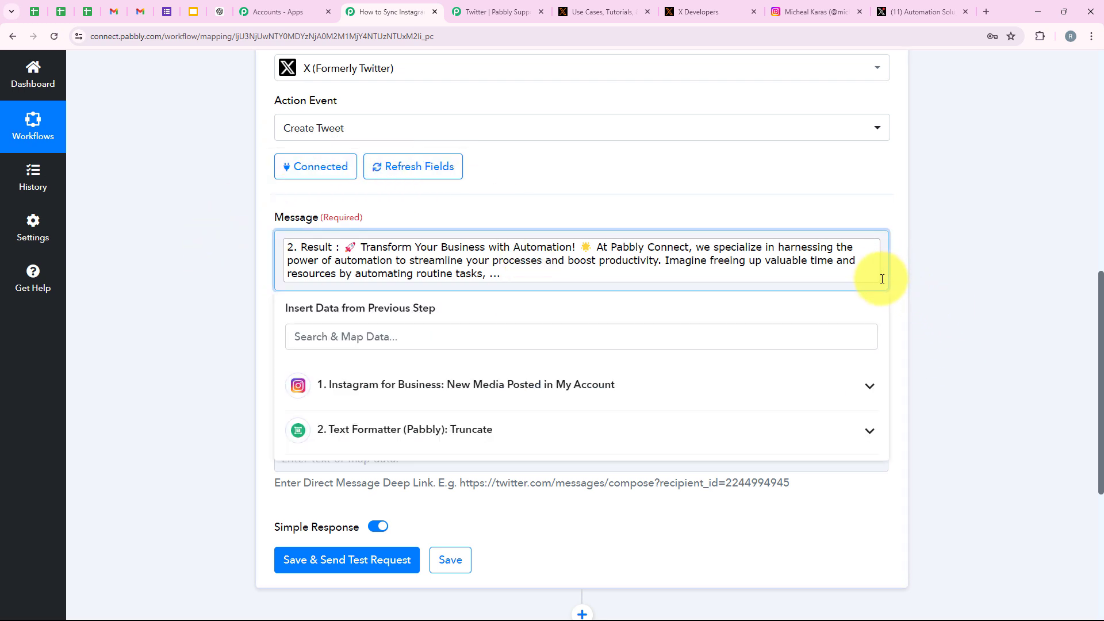
{"action": "key", "text": "Return"}
{"action": "key", "text": "Return"}
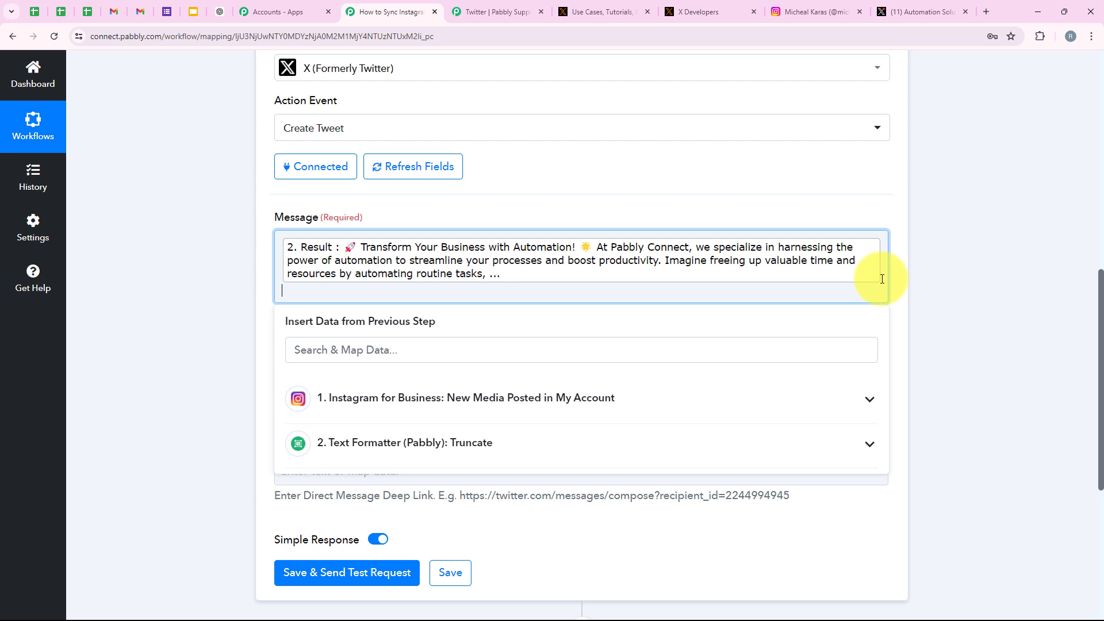
{"action": "left_click", "coordinate": [584, 416]}
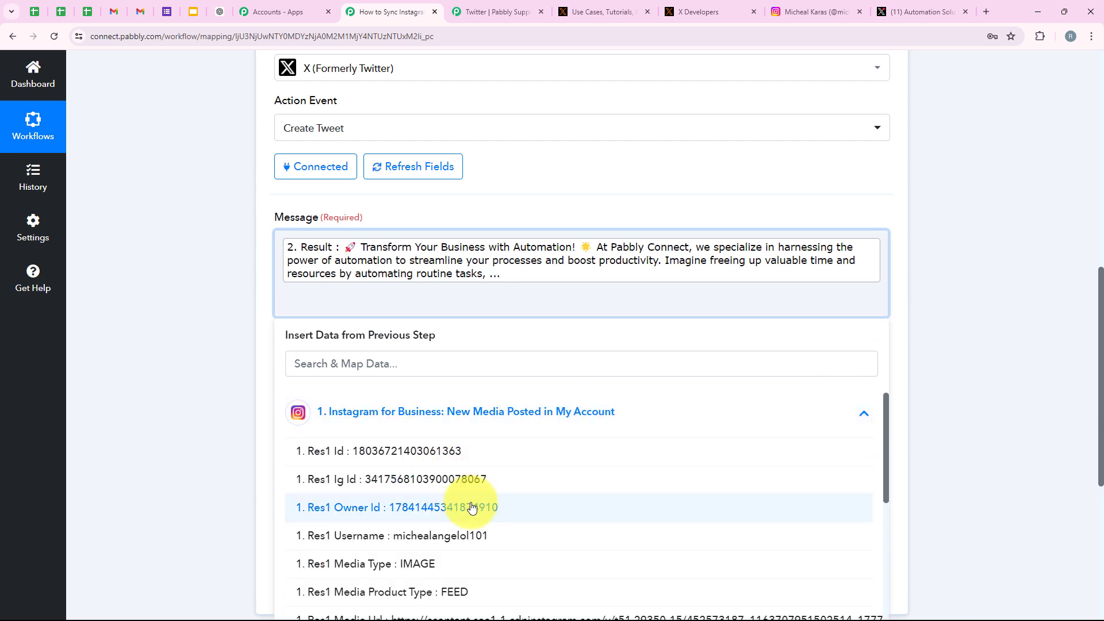
{"action": "scroll", "coordinate": [468, 506], "scroll_direction": "down", "scroll_amount": 2}
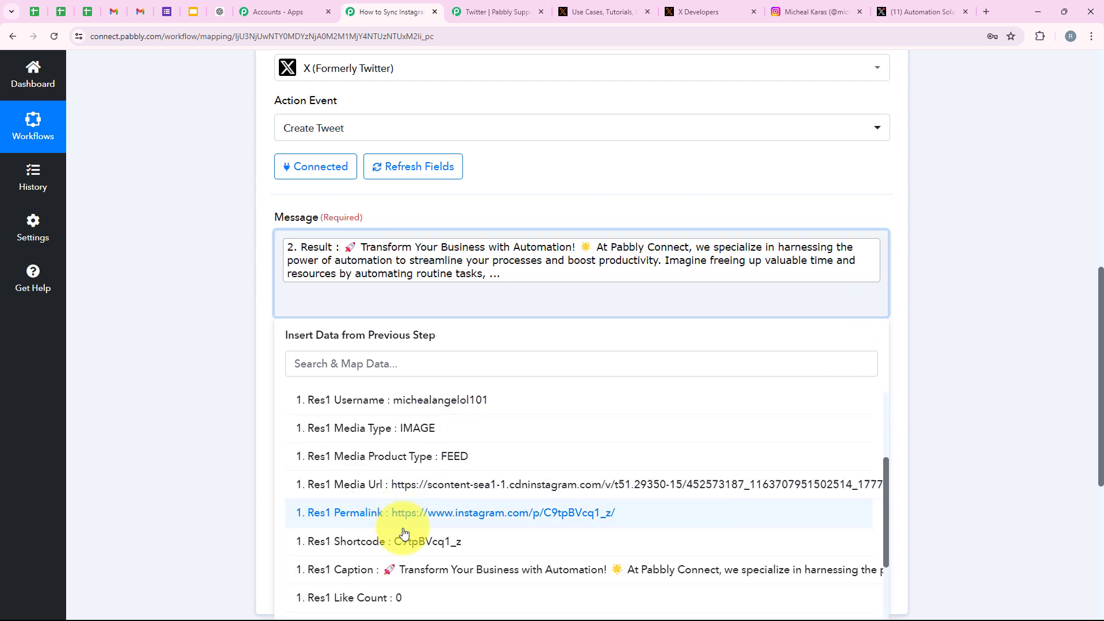
{"action": "scroll", "coordinate": [374, 506], "scroll_direction": "down", "scroll_amount": 2}
{"action": "left_click", "coordinate": [364, 477]}
{"action": "left_click", "coordinate": [219, 298]}
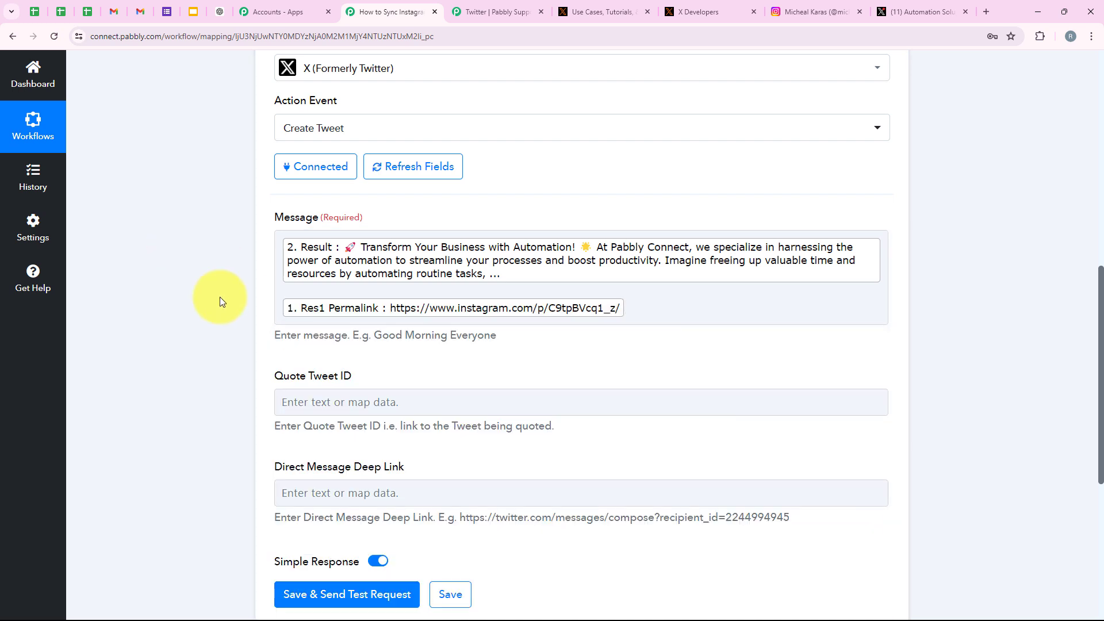
Review the Quote Tweet ID and Direct Message Deep Link fields of the Create Tweet action.
{"action": "scroll", "coordinate": [291, 403], "scroll_direction": "down", "scroll_amount": 2}
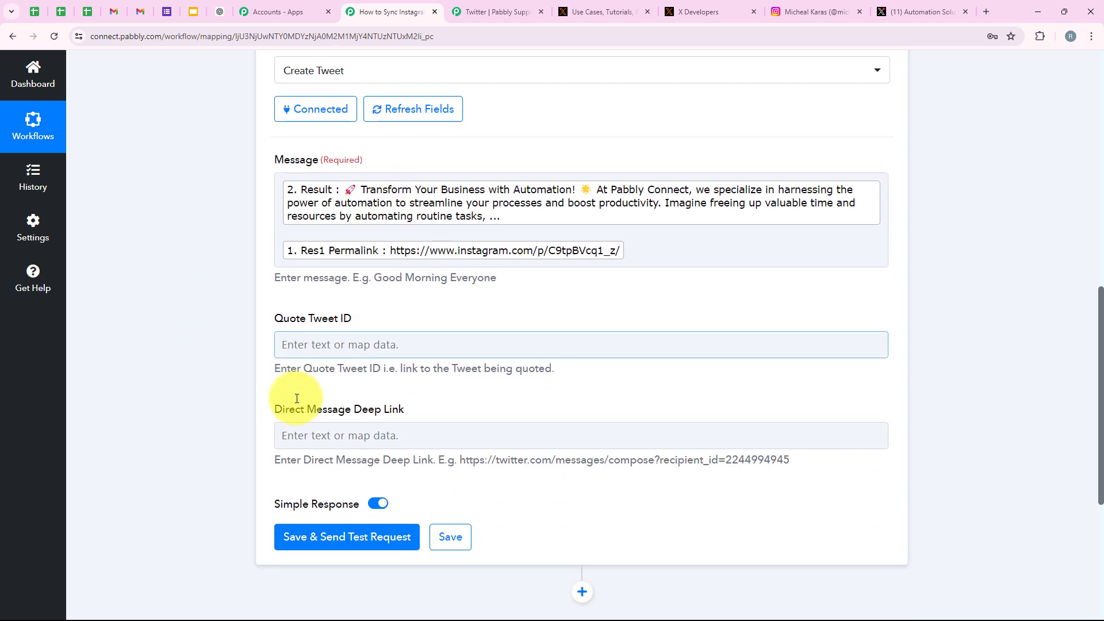
{"action": "left_click_drag", "start_coordinate": [336, 261], "coordinate": [357, 263]}
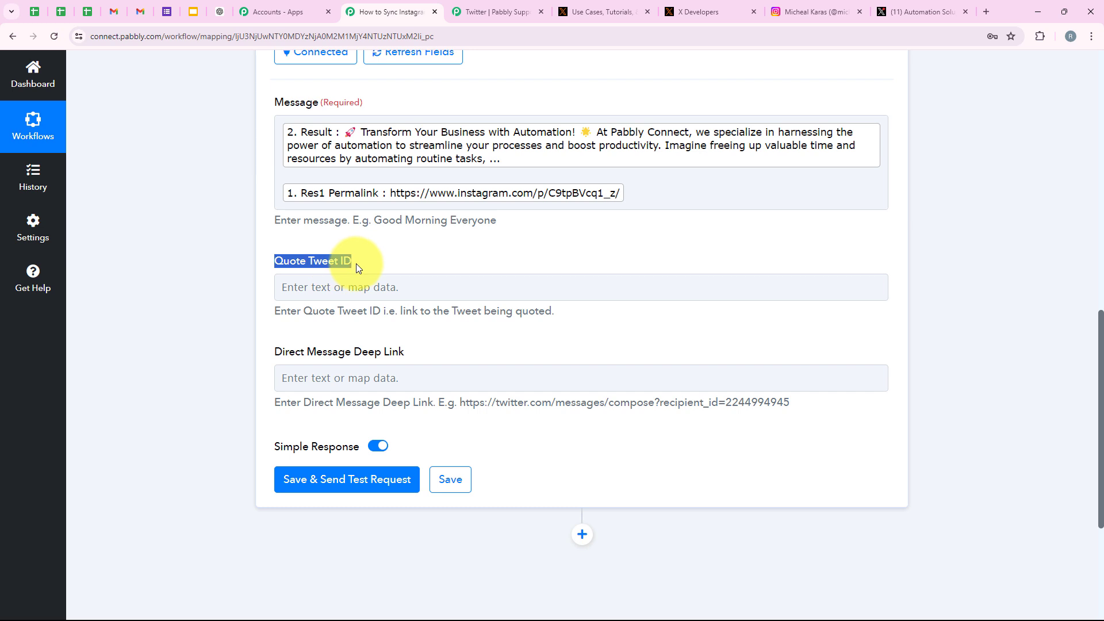
{"action": "left_click", "coordinate": [356, 320]}
{"action": "scroll", "coordinate": [307, 313], "scroll_direction": "up", "scroll_amount": 1}
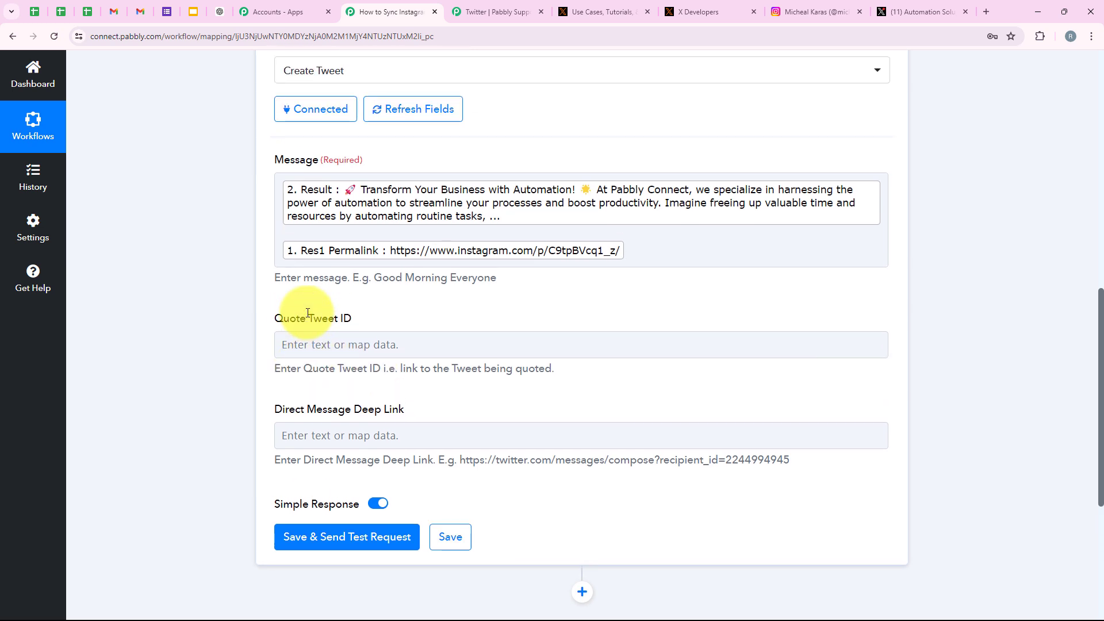
{"action": "scroll", "coordinate": [366, 281], "scroll_direction": "down", "scroll_amount": 2}
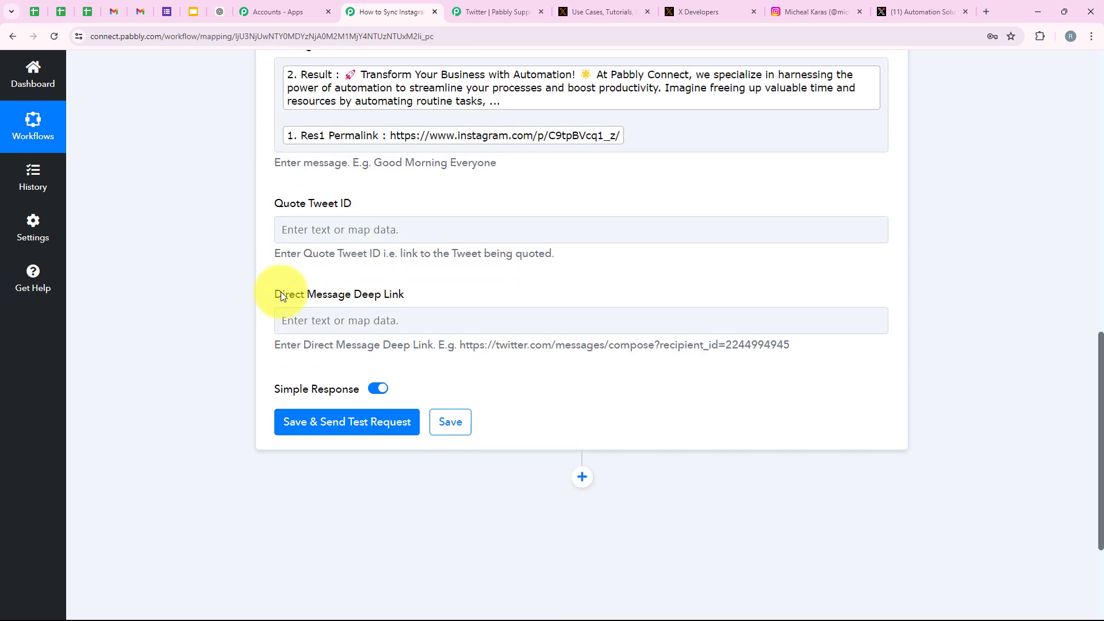
{"action": "left_click_drag", "start_coordinate": [280, 295], "coordinate": [415, 295]}
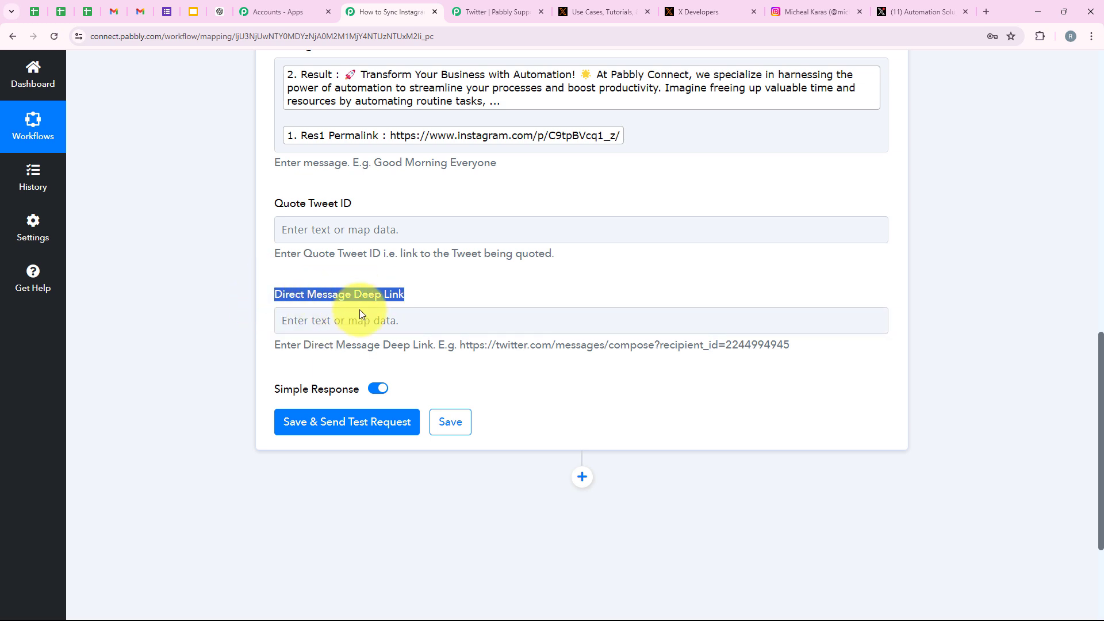
{"action": "left_click", "coordinate": [417, 264]}
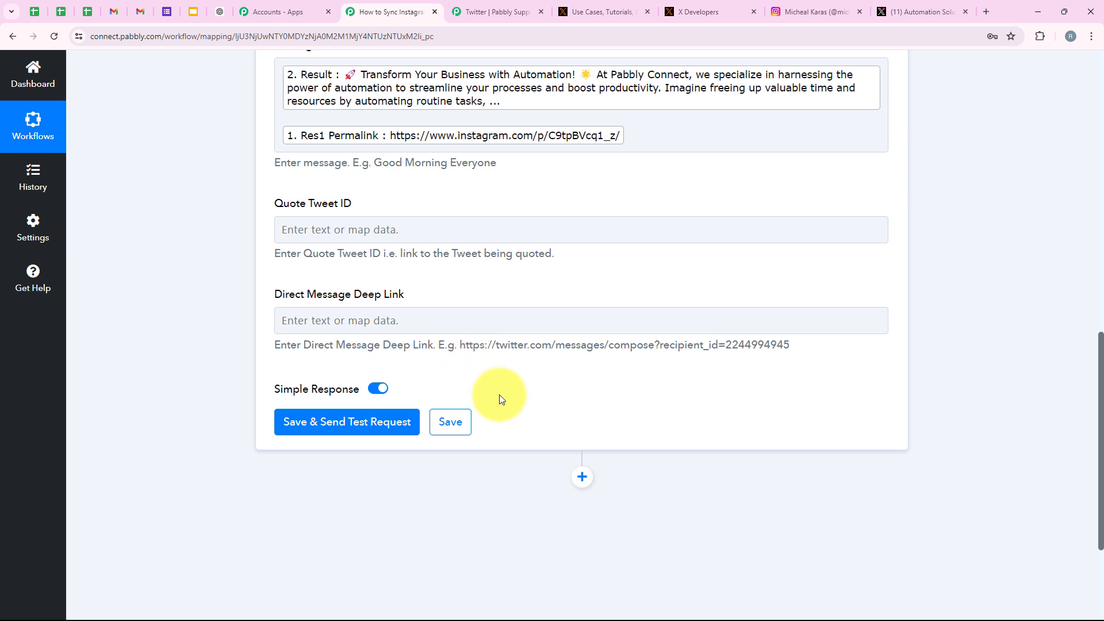
Save the Create Tweet action with a test request, and inspect the caption and link in the response's Data Text.
{"action": "left_click", "coordinate": [360, 428]}
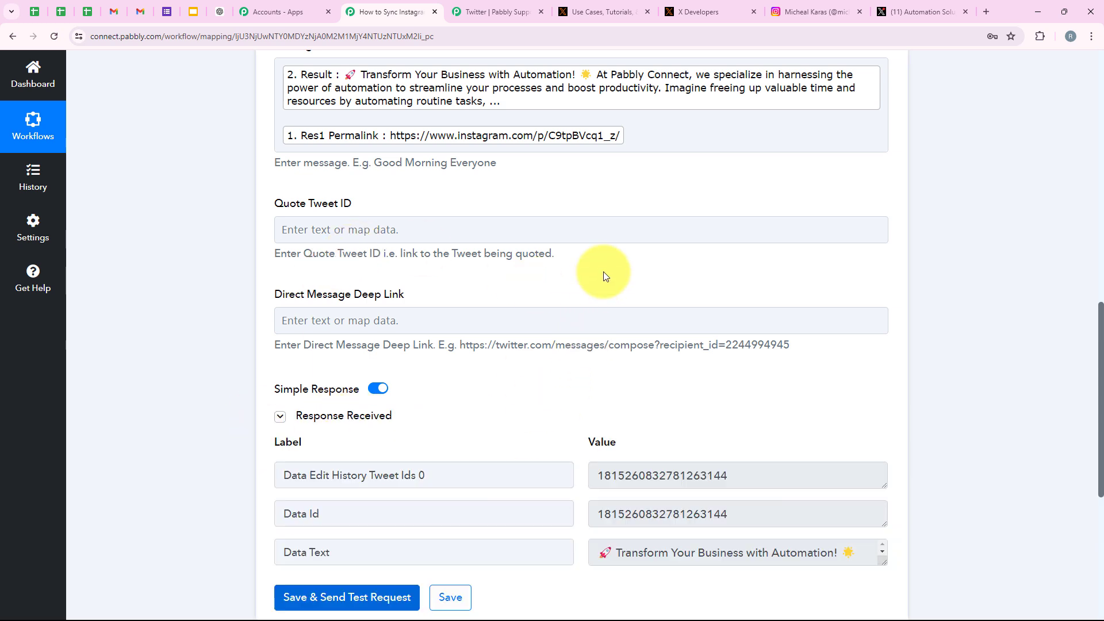
{"action": "scroll", "coordinate": [604, 276], "scroll_direction": "down", "scroll_amount": 2}
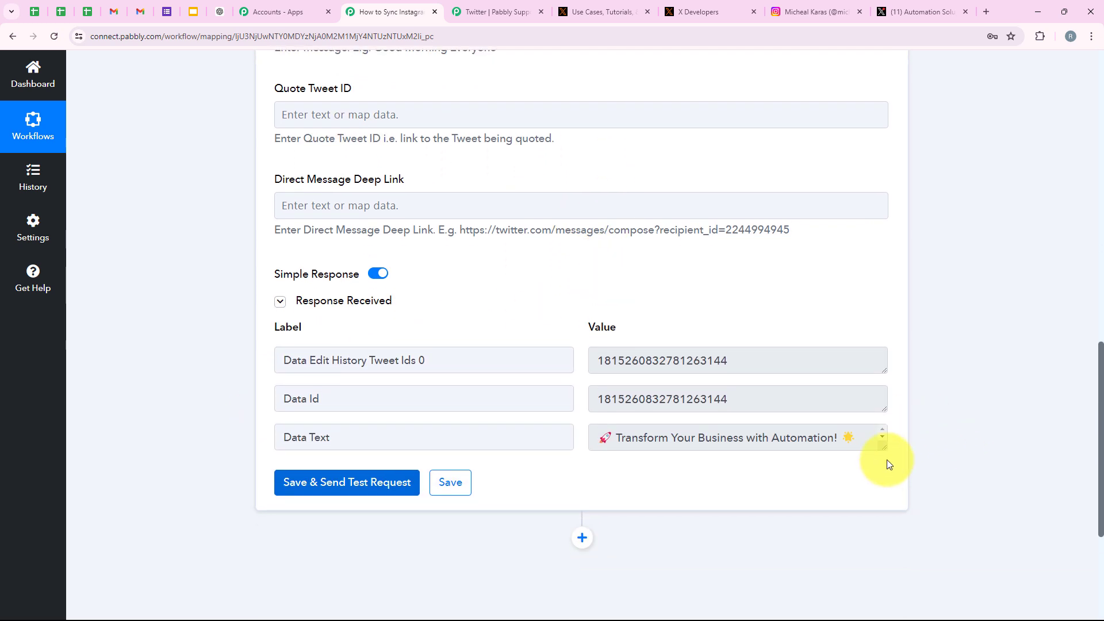
{"action": "left_click_drag", "start_coordinate": [886, 445], "coordinate": [905, 578]}
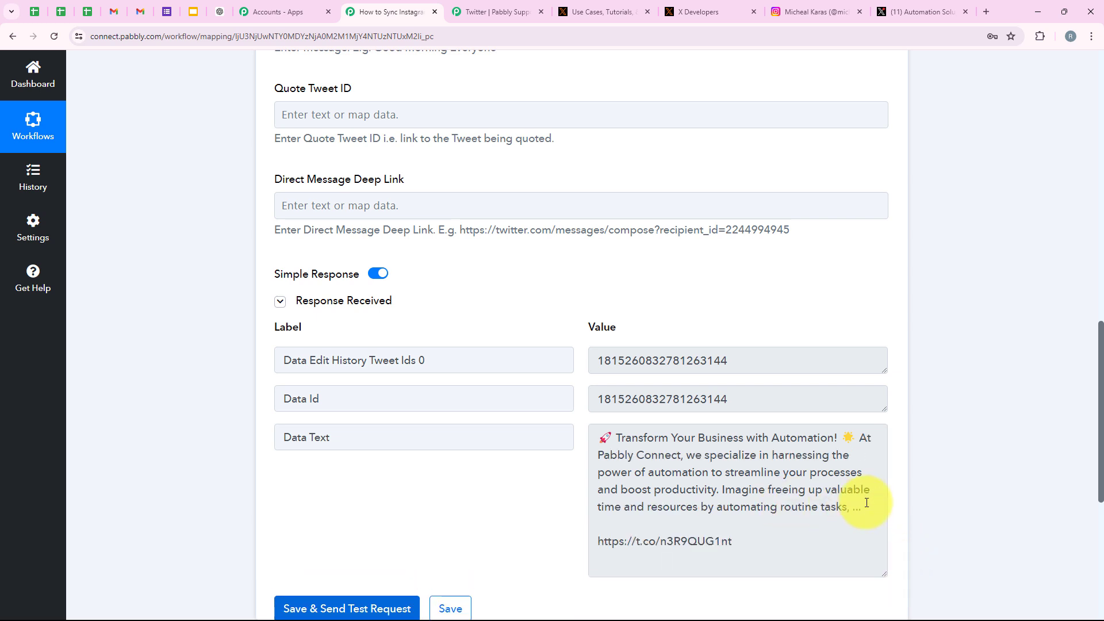
{"action": "left_click_drag", "start_coordinate": [867, 503], "coordinate": [599, 437]}
{"action": "triple_click", "coordinate": [765, 544]}
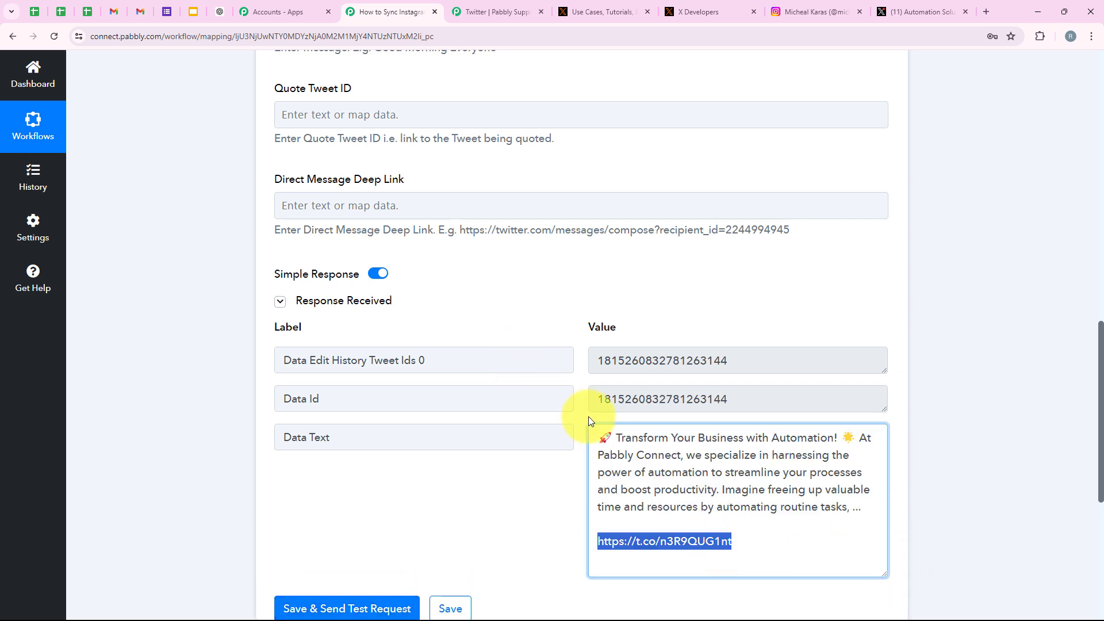
Compare the Create Tweet action's mapped Message with the caption and link in the test response.
{"action": "scroll", "coordinate": [439, 388], "scroll_direction": "up", "scroll_amount": 2}
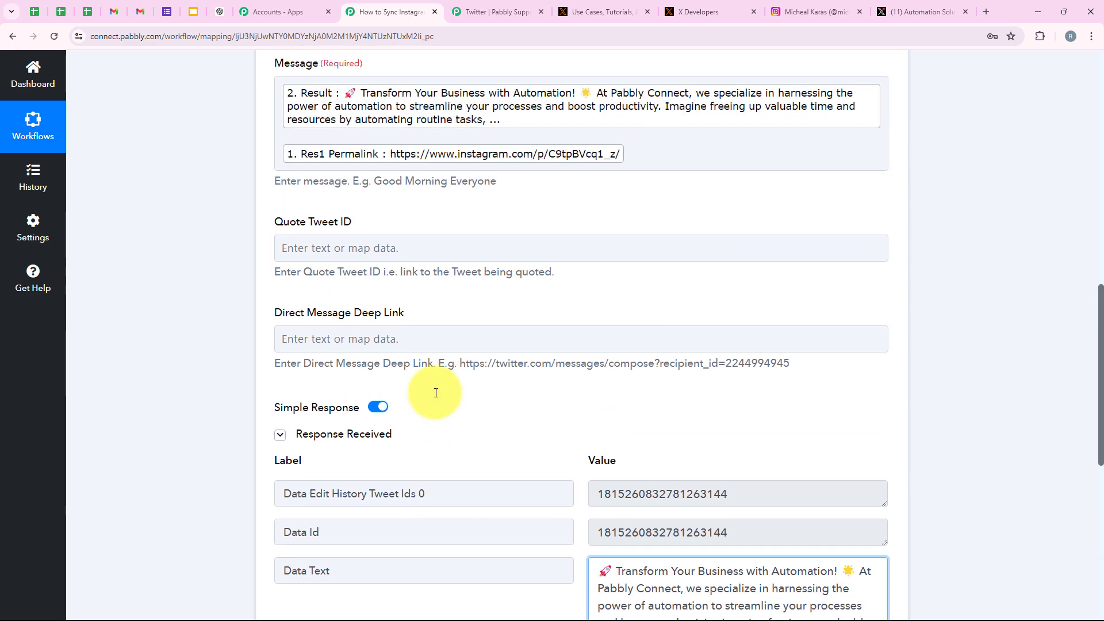
{"action": "scroll", "coordinate": [436, 393], "scroll_direction": "up", "scroll_amount": 2}
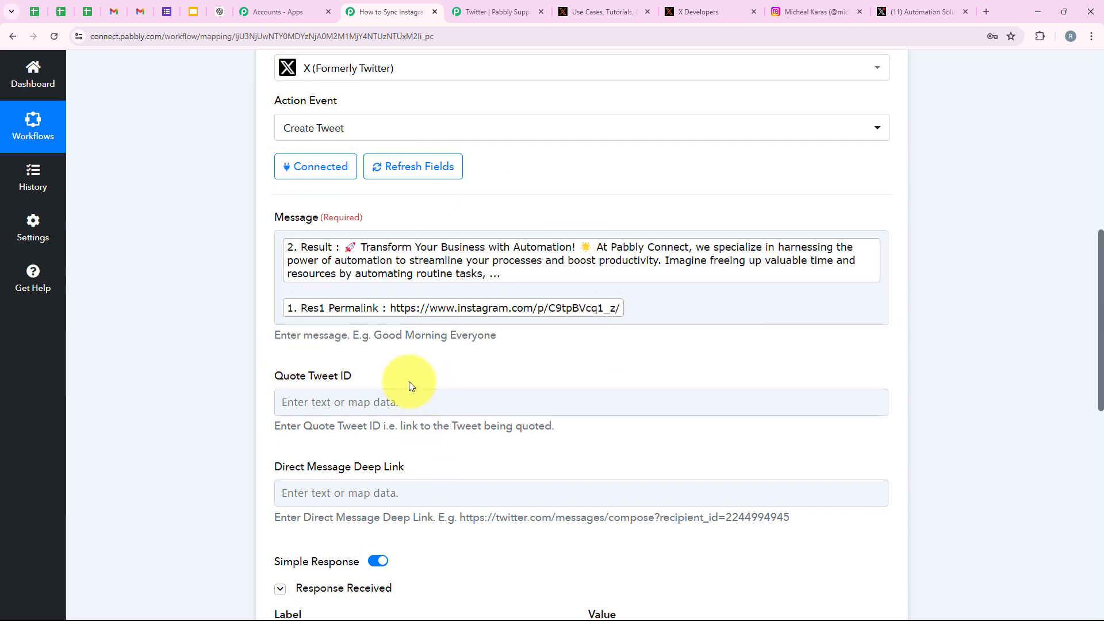
{"action": "scroll", "coordinate": [251, 395], "scroll_direction": "down", "scroll_amount": 6}
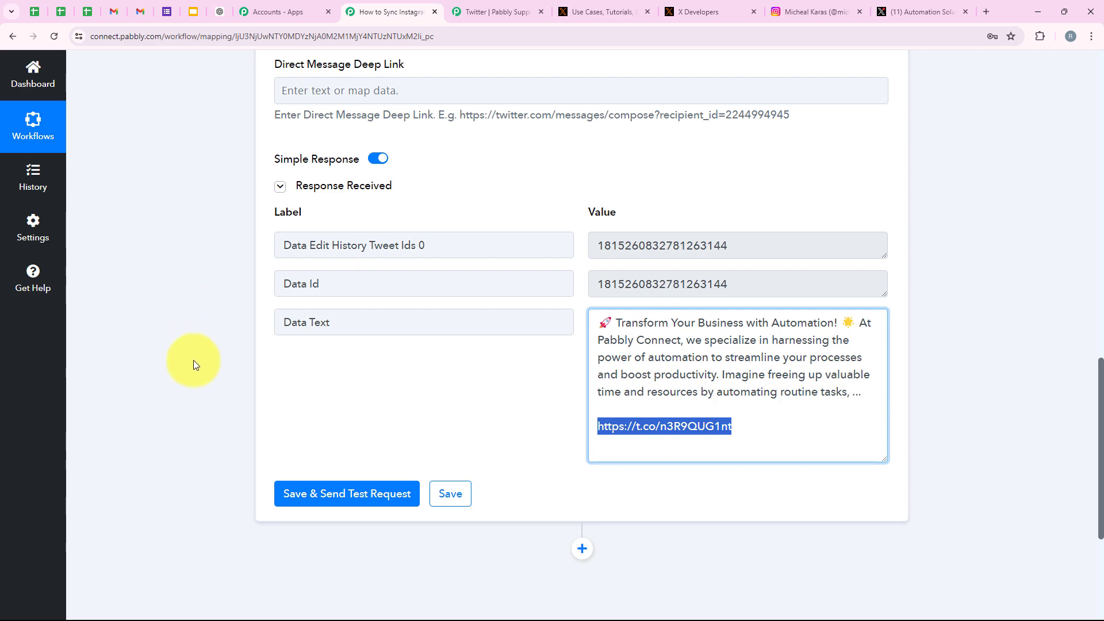
{"action": "middle_click", "coordinate": [239, 409]}
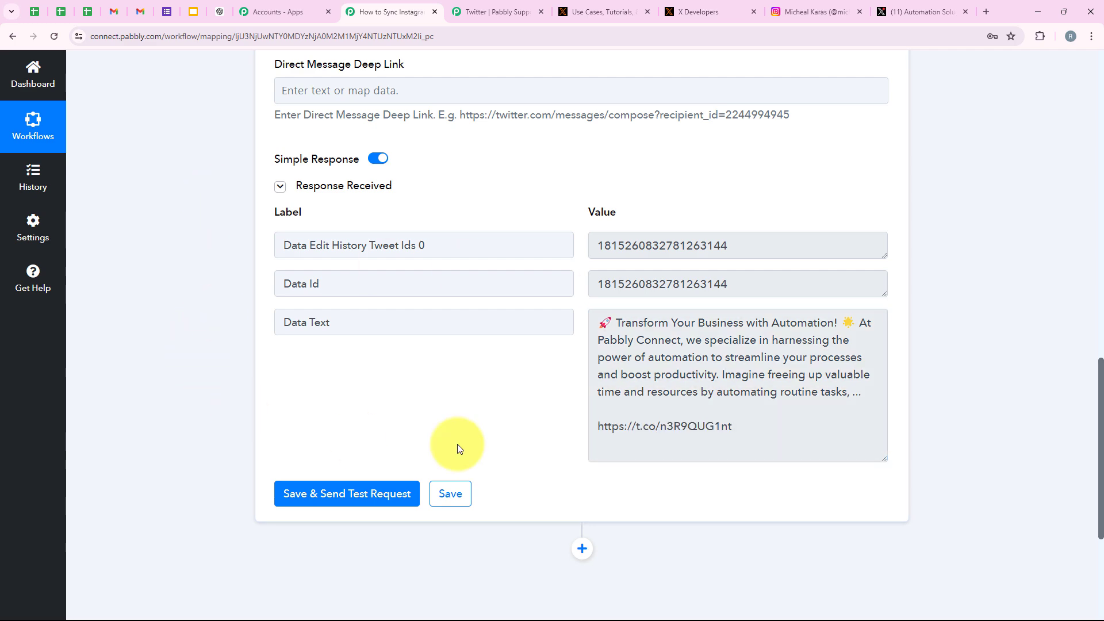
Switch to the X profile, examine the newest tweet, and check the Instagram post it links to.
{"action": "key", "text": "ctrl+9"}
{"action": "scroll", "coordinate": [562, 245], "scroll_direction": "down", "scroll_amount": 2}
{"action": "scroll", "coordinate": [563, 244], "scroll_direction": "down", "scroll_amount": 2}
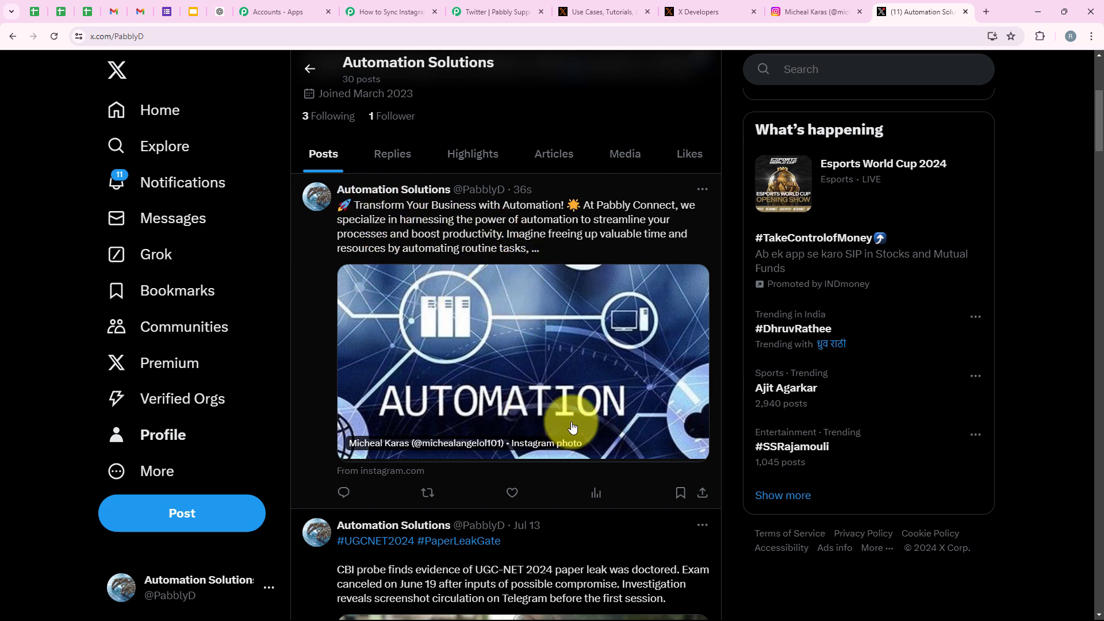
{"action": "left_click", "coordinate": [599, 382]}
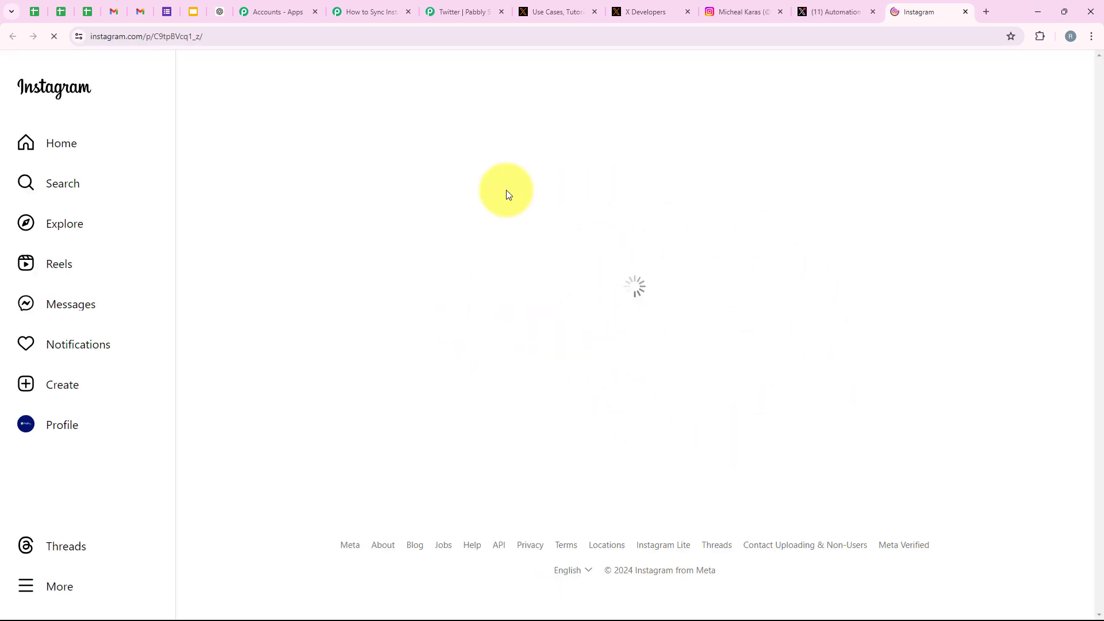
{"action": "scroll", "coordinate": [840, 184], "scroll_direction": "down", "scroll_amount": 1}
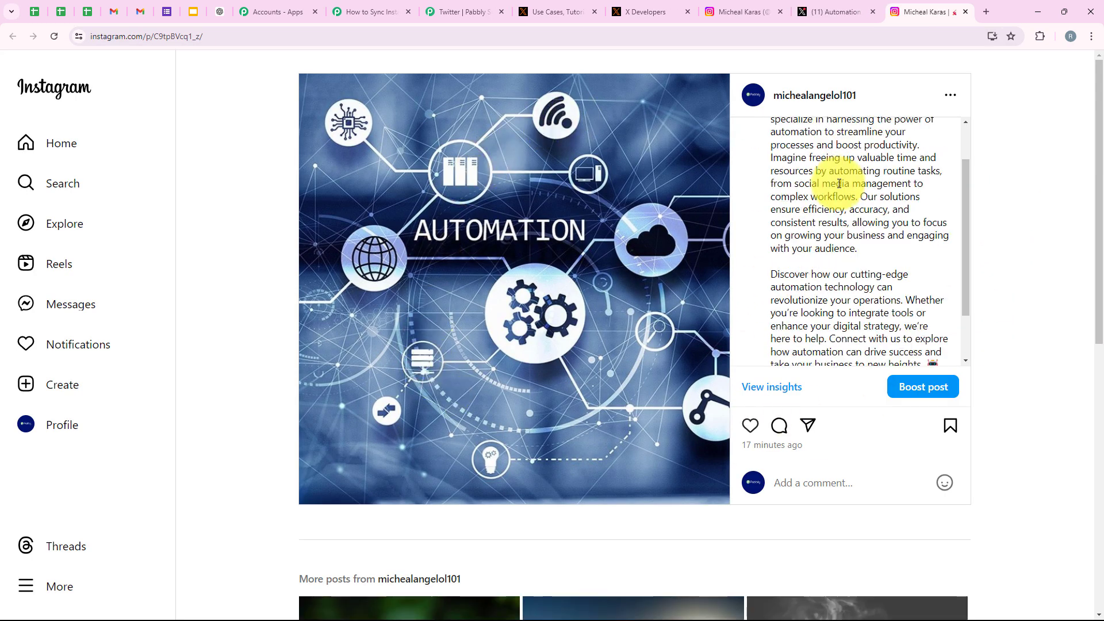
{"action": "scroll", "coordinate": [837, 201], "scroll_direction": "down", "scroll_amount": 2}
{"action": "scroll", "coordinate": [834, 217], "scroll_direction": "up", "scroll_amount": 4}
{"action": "left_click", "coordinate": [967, 13]}
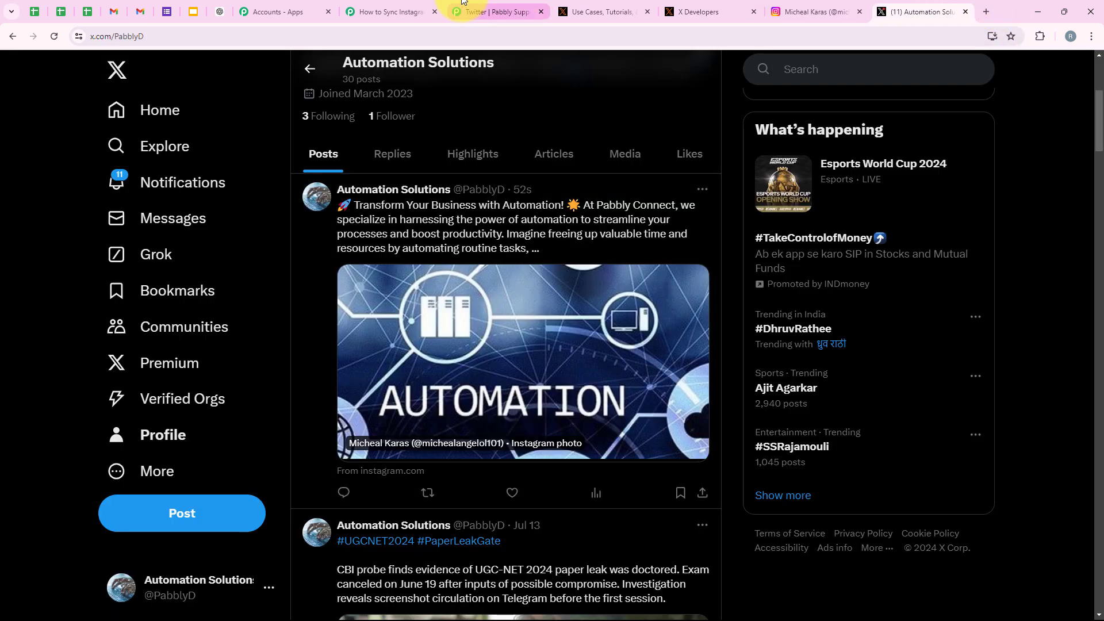
Return to the Pabbly Connect workflow and collapse the X (Formerly Twitter) Create Tweet step.
{"action": "left_click", "coordinate": [391, 12]}
{"action": "scroll", "coordinate": [219, 242], "scroll_direction": "up", "scroll_amount": 1}
{"action": "scroll", "coordinate": [215, 236], "scroll_direction": "up", "scroll_amount": 15}
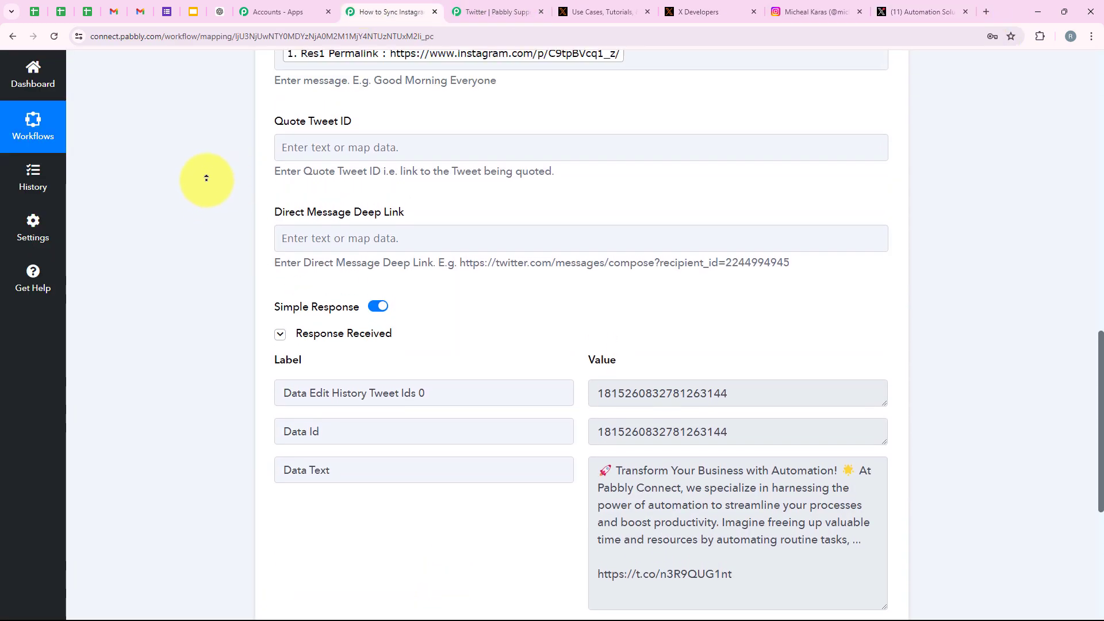
{"action": "scroll", "coordinate": [204, 172], "scroll_direction": "down", "scroll_amount": 18}
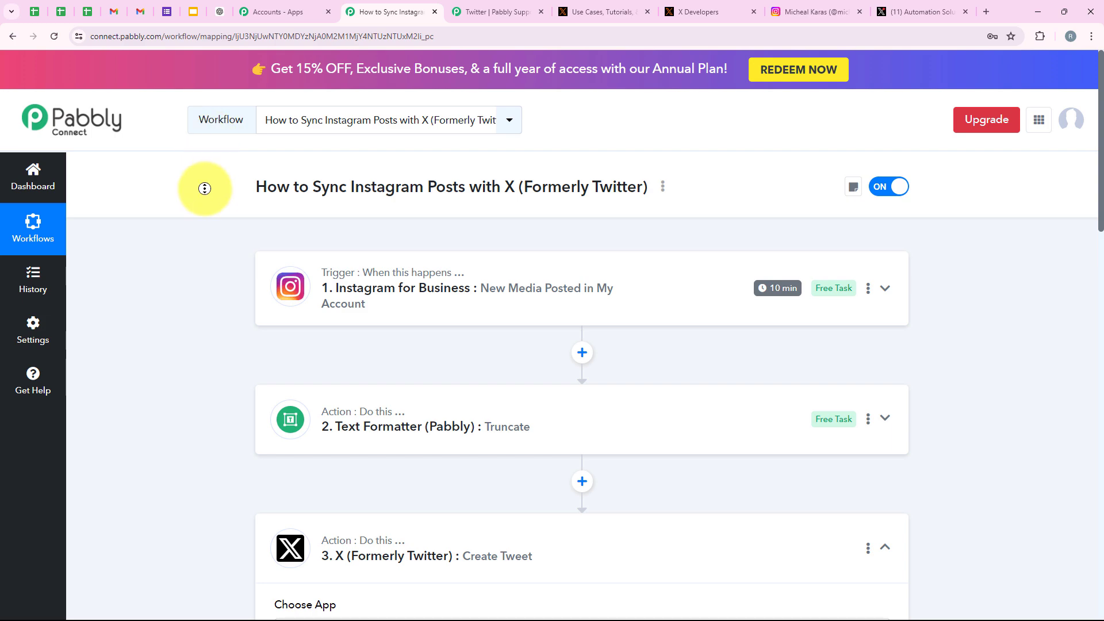
{"action": "scroll", "coordinate": [214, 183], "scroll_direction": "up", "scroll_amount": 6}
{"action": "scroll", "coordinate": [213, 182], "scroll_direction": "up", "scroll_amount": 10}
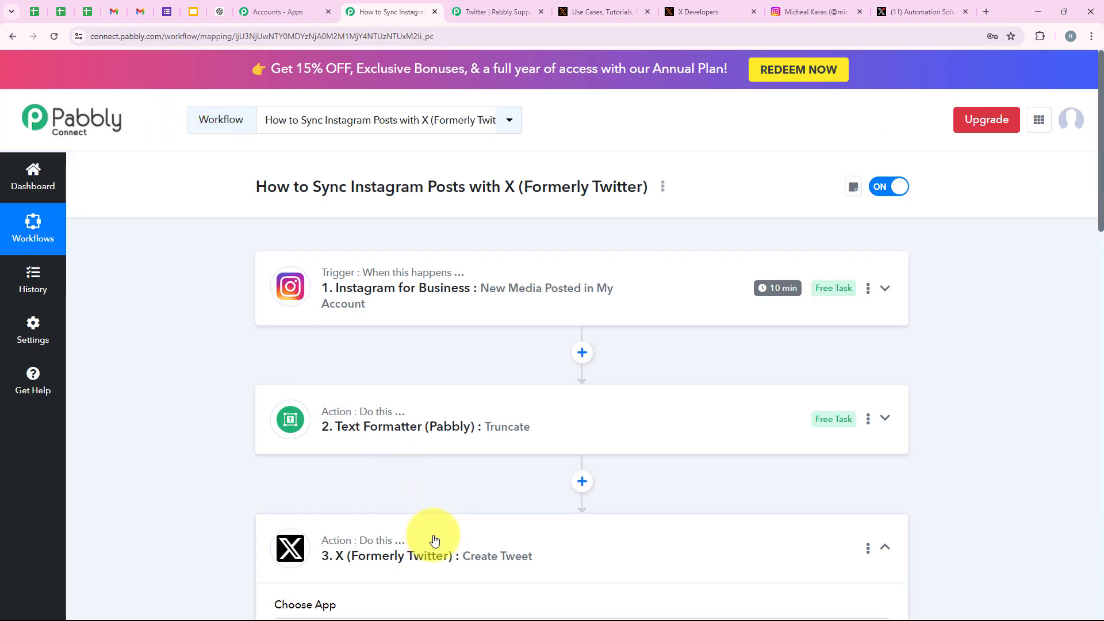
{"action": "left_click", "coordinate": [434, 540]}
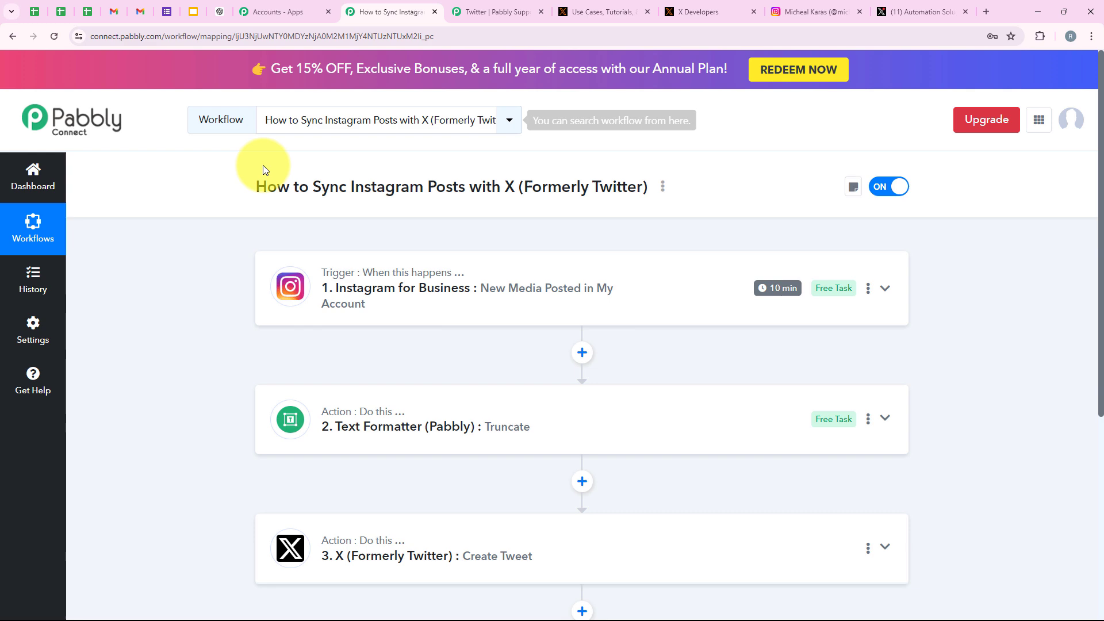
Switch to Instagram and start a new post with the photo of hands on a laptop keyboard, keeping the Original filter.
{"action": "left_click", "coordinate": [778, 6]}
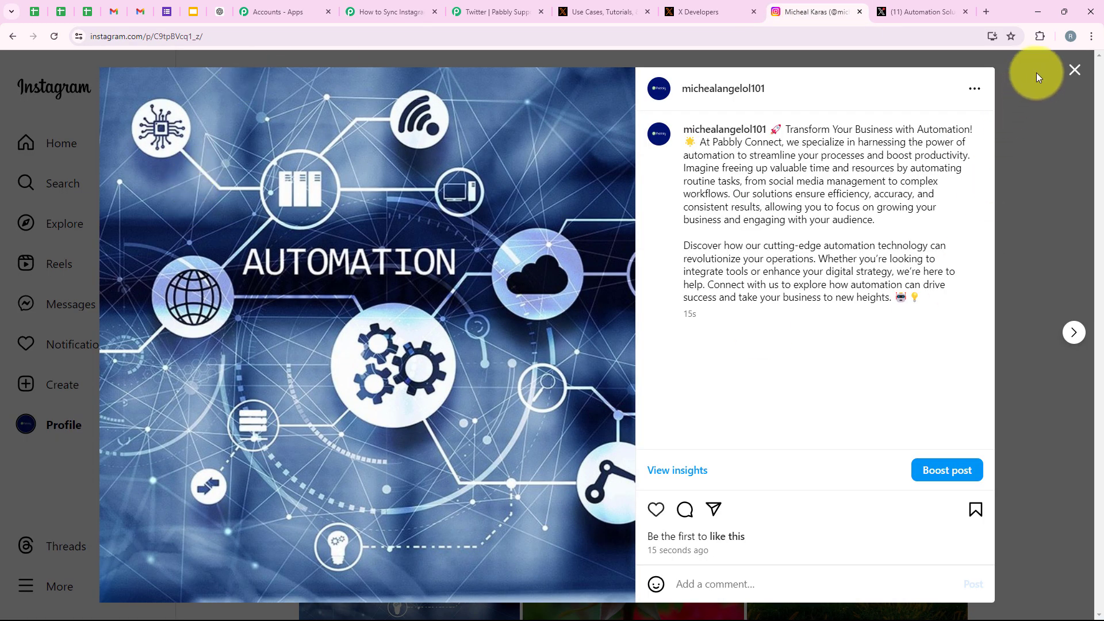
{"action": "left_click", "coordinate": [1073, 73]}
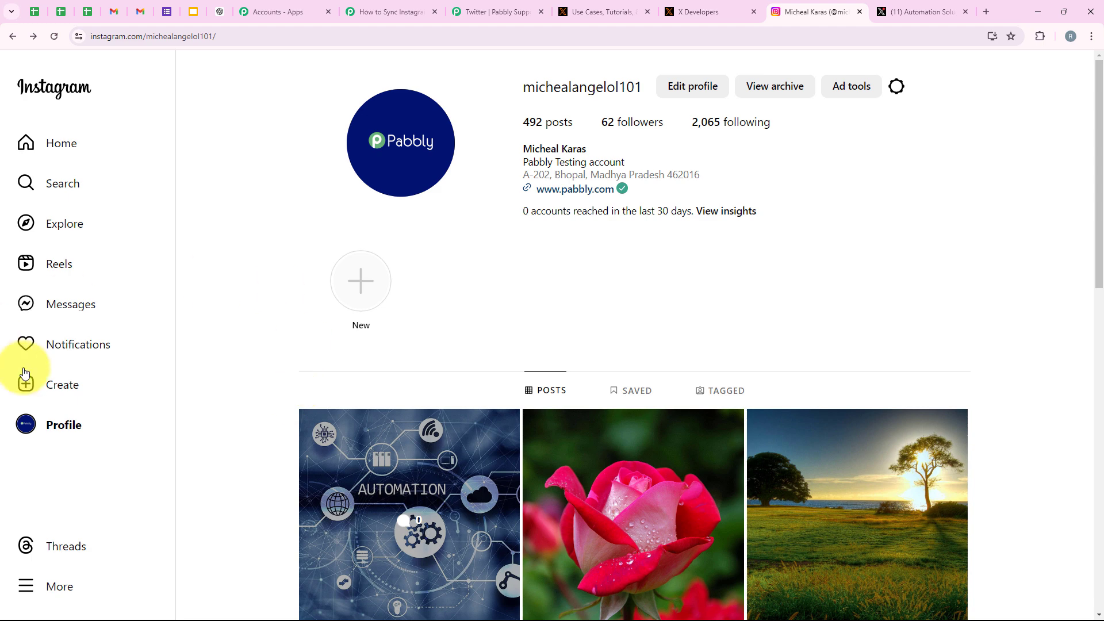
{"action": "left_click", "coordinate": [26, 385]}
{"action": "left_click", "coordinate": [64, 423]}
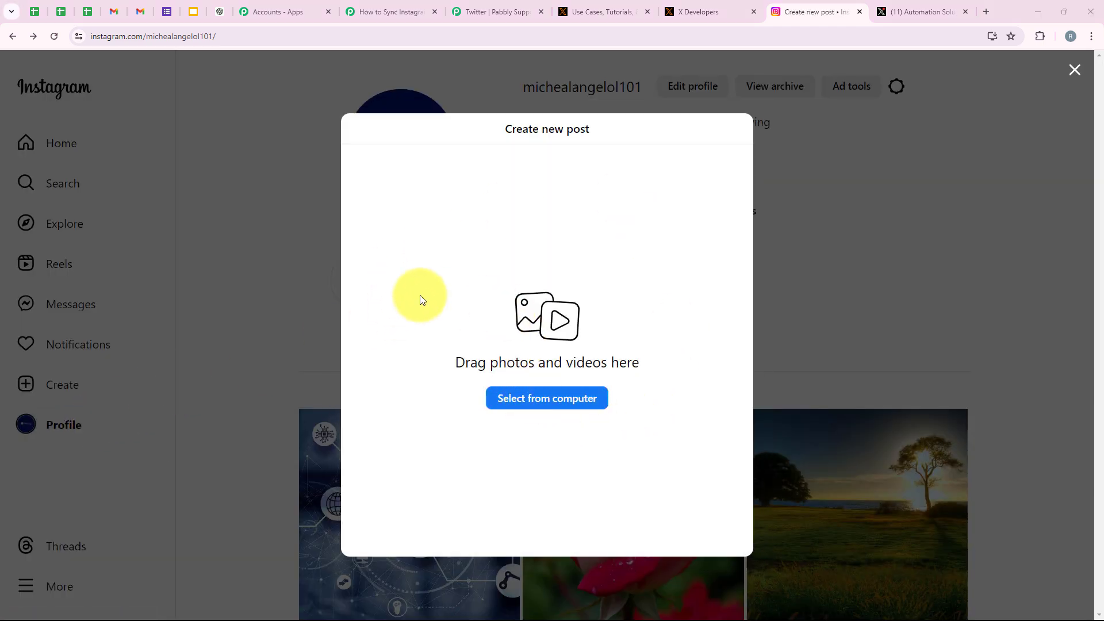
{"action": "double_click", "coordinate": [141, 118]}
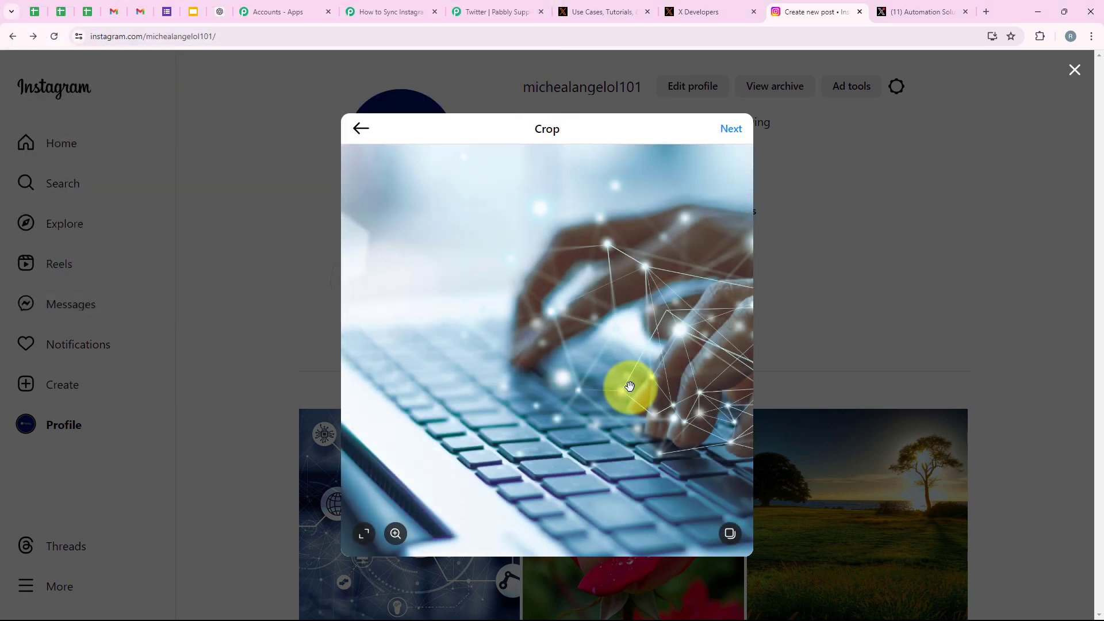
{"action": "left_click_drag", "start_coordinate": [628, 387], "coordinate": [668, 279]}
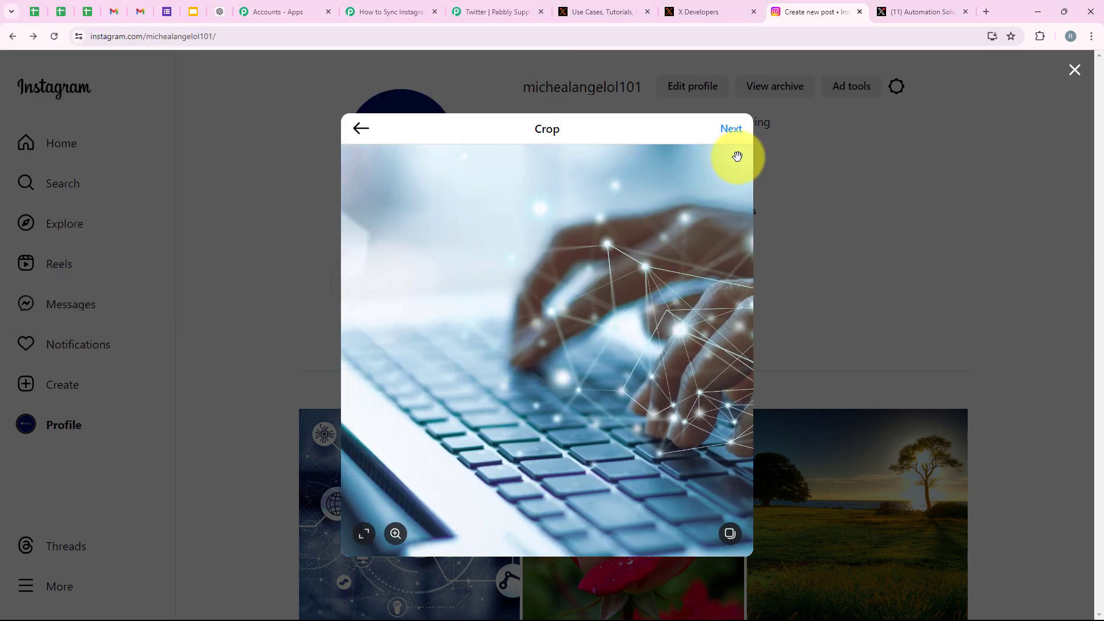
{"action": "left_click", "coordinate": [732, 129]}
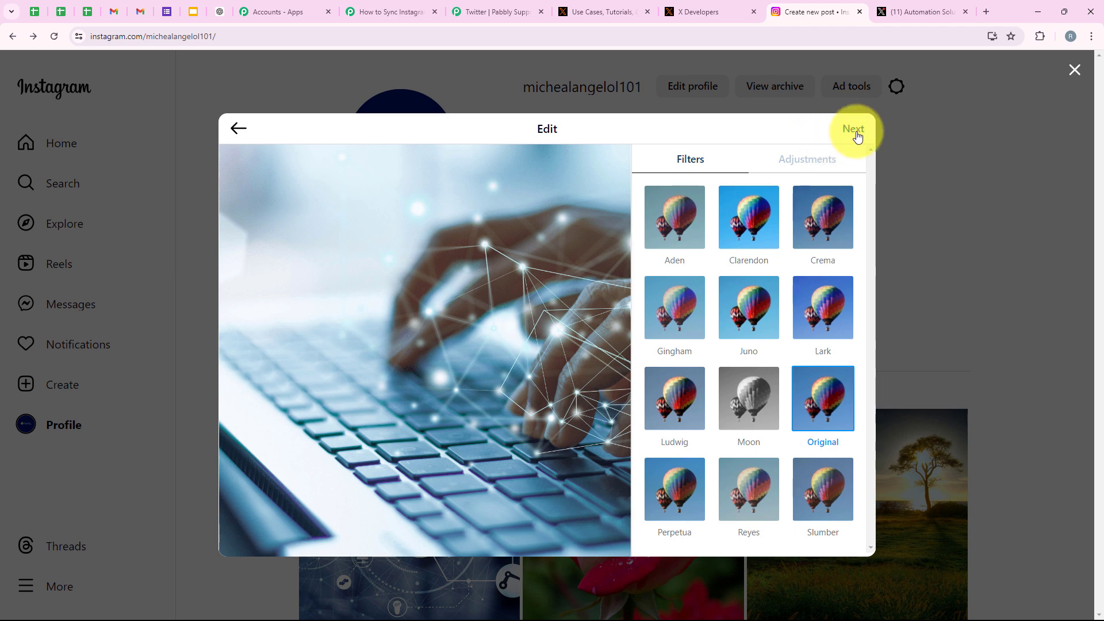
{"action": "left_click", "coordinate": [854, 130]}
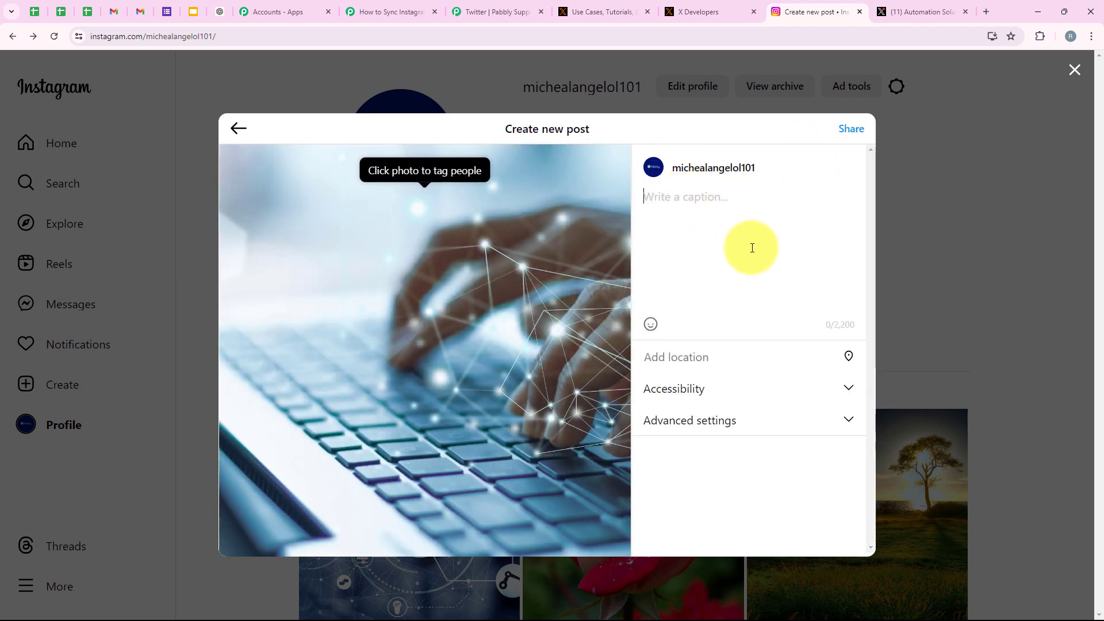
Paste the "Embrace the Future with Automation and AI!" caption into the new post and share it.
{"action": "key", "text": "ctrl+v"}
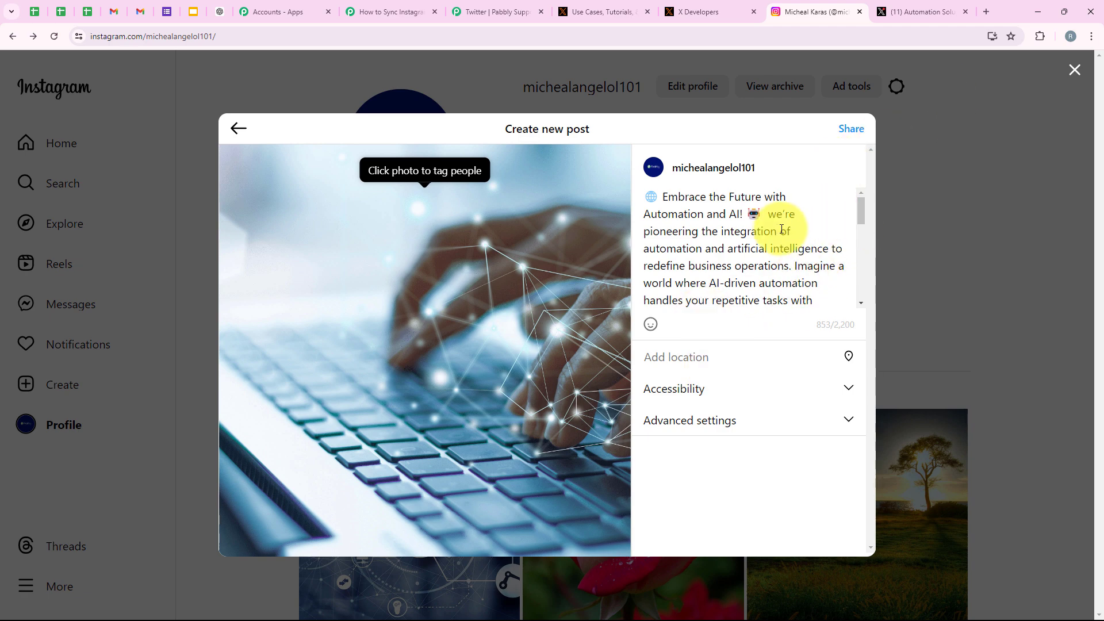
{"action": "scroll", "coordinate": [771, 247], "scroll_direction": "down", "scroll_amount": 6}
{"action": "scroll", "coordinate": [770, 248], "scroll_direction": "up", "scroll_amount": 5}
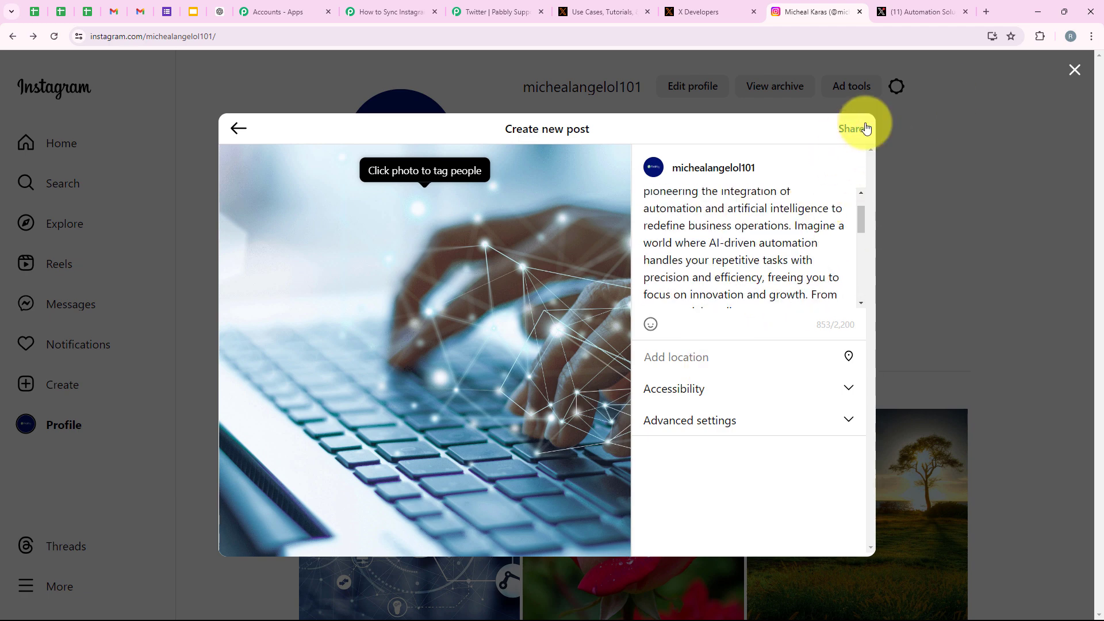
{"action": "left_click", "coordinate": [861, 130]}
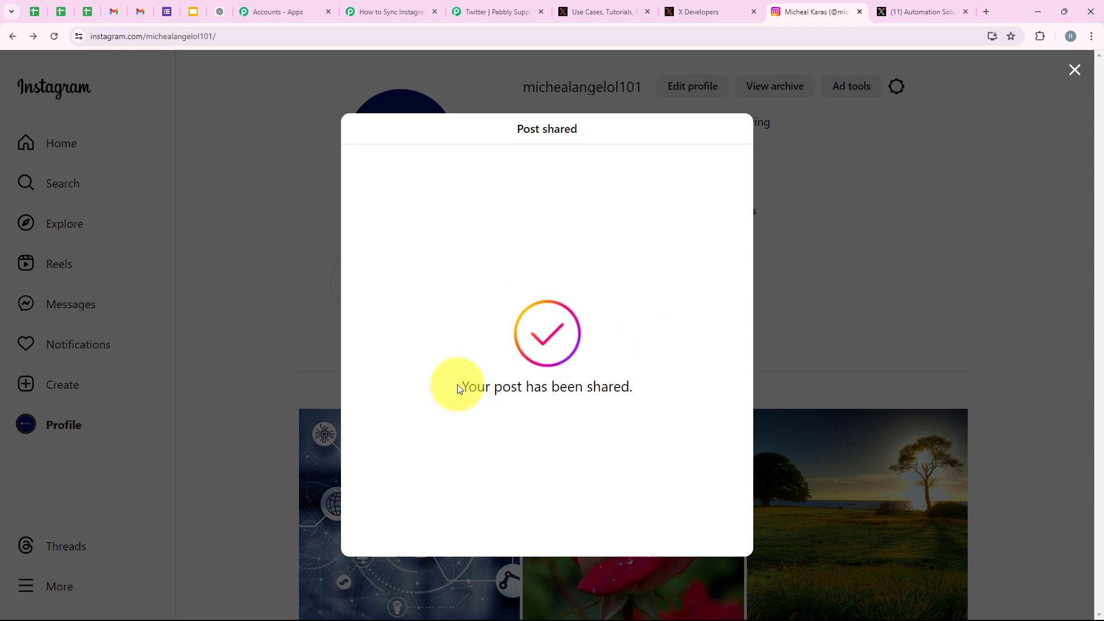
{"action": "left_click_drag", "start_coordinate": [458, 389], "coordinate": [643, 391]}
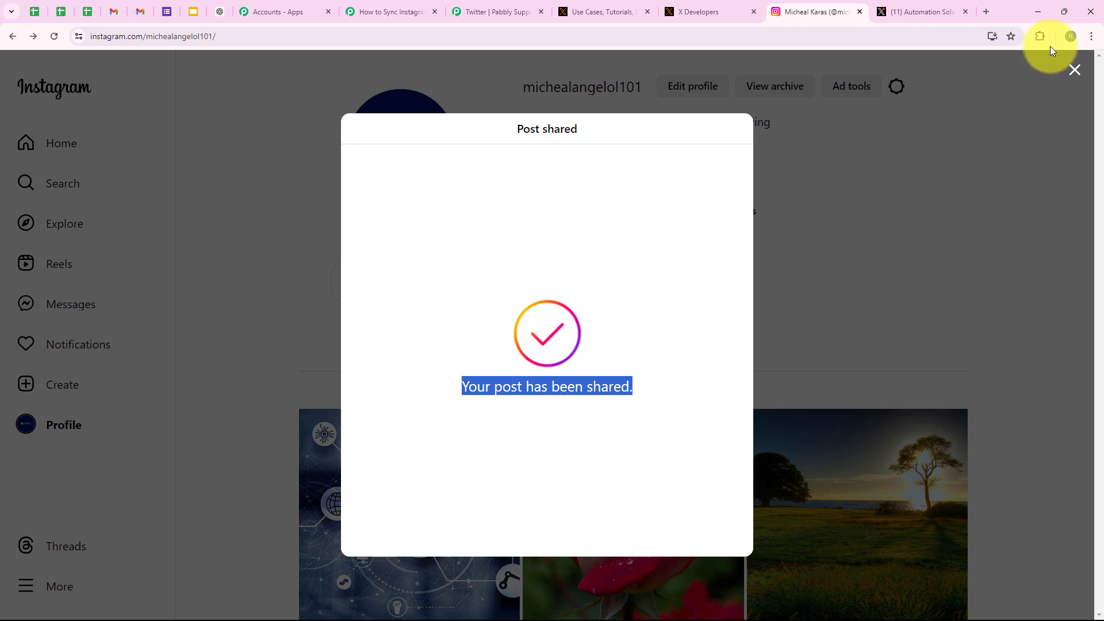
{"action": "left_click", "coordinate": [1074, 70]}
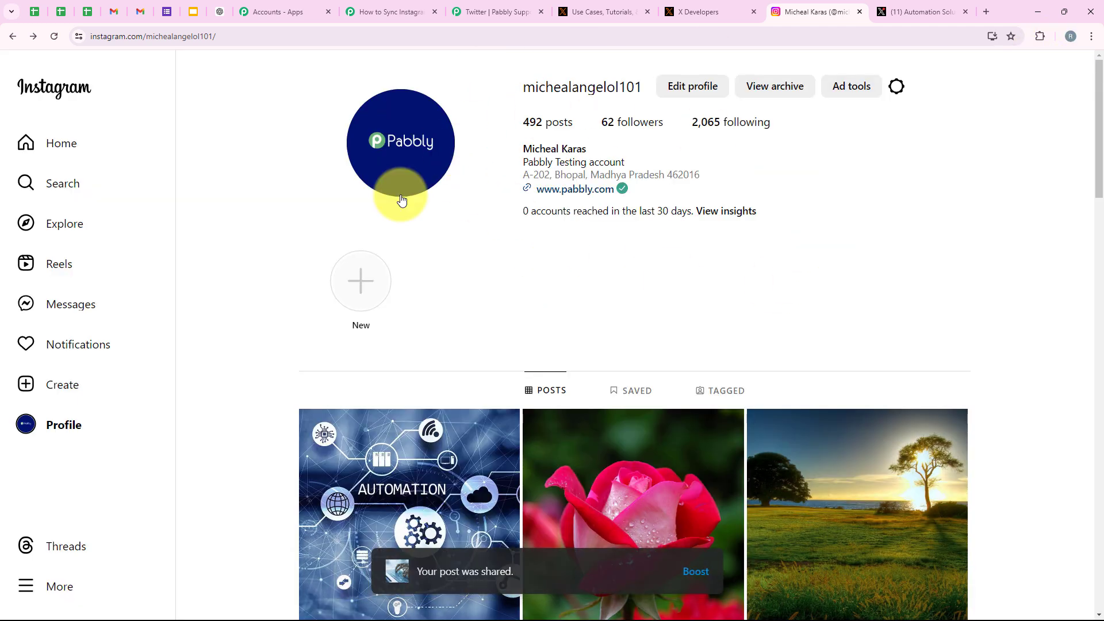
Reload the X profile and examine the tweet for the new Instagram post, including the post it links to.
{"action": "left_click", "coordinate": [365, 12]}
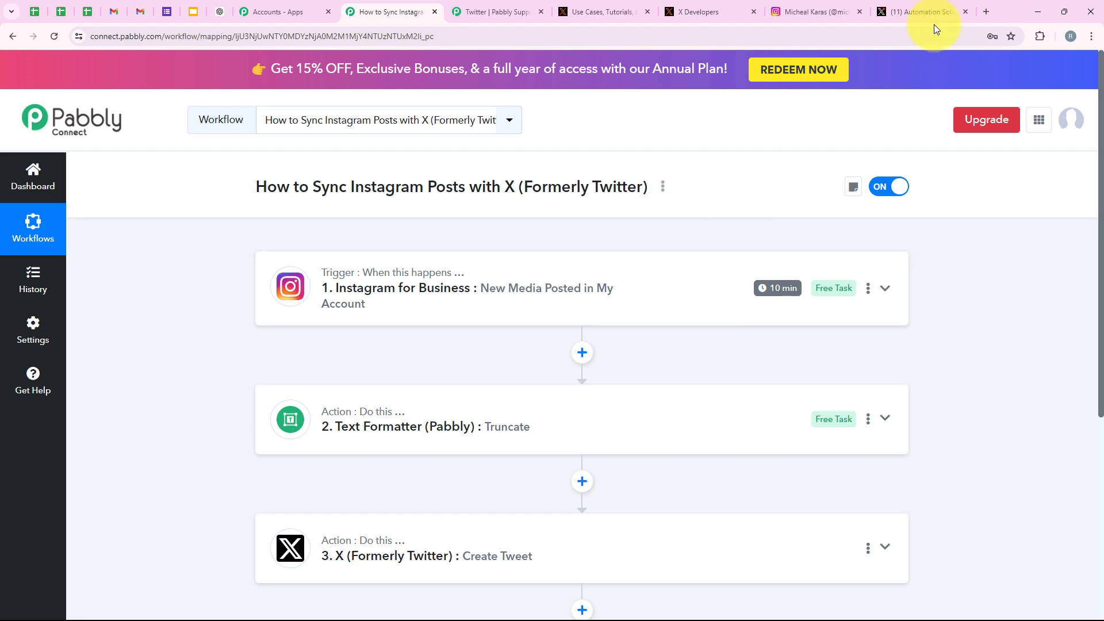
{"action": "left_click", "coordinate": [923, 7]}
{"action": "scroll", "coordinate": [271, 182], "scroll_direction": "up", "scroll_amount": 3}
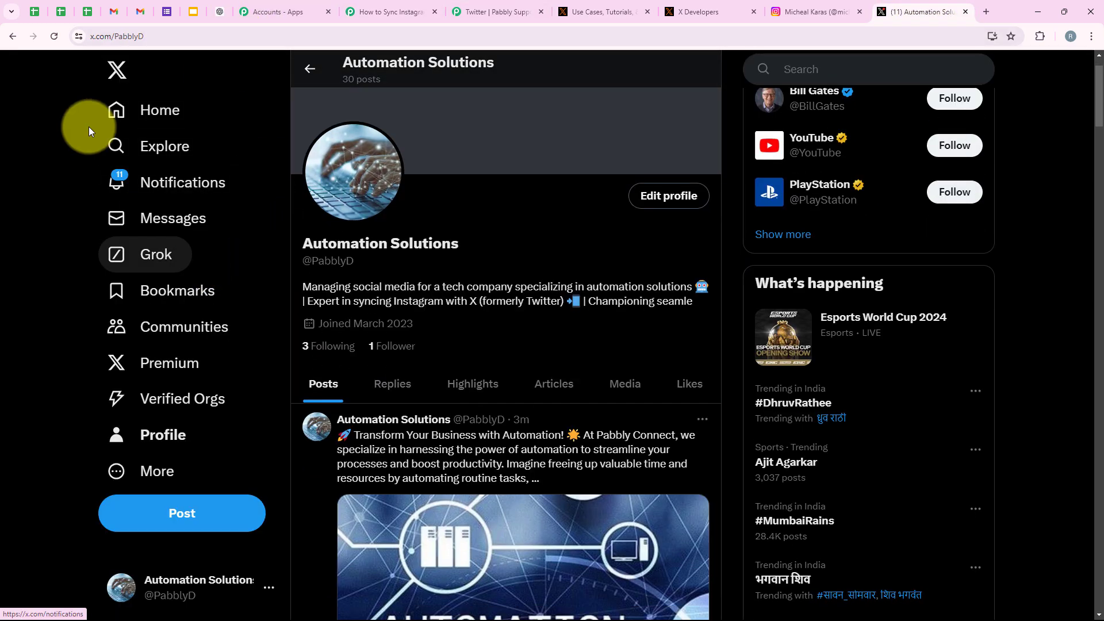
{"action": "left_click", "coordinate": [59, 37]}
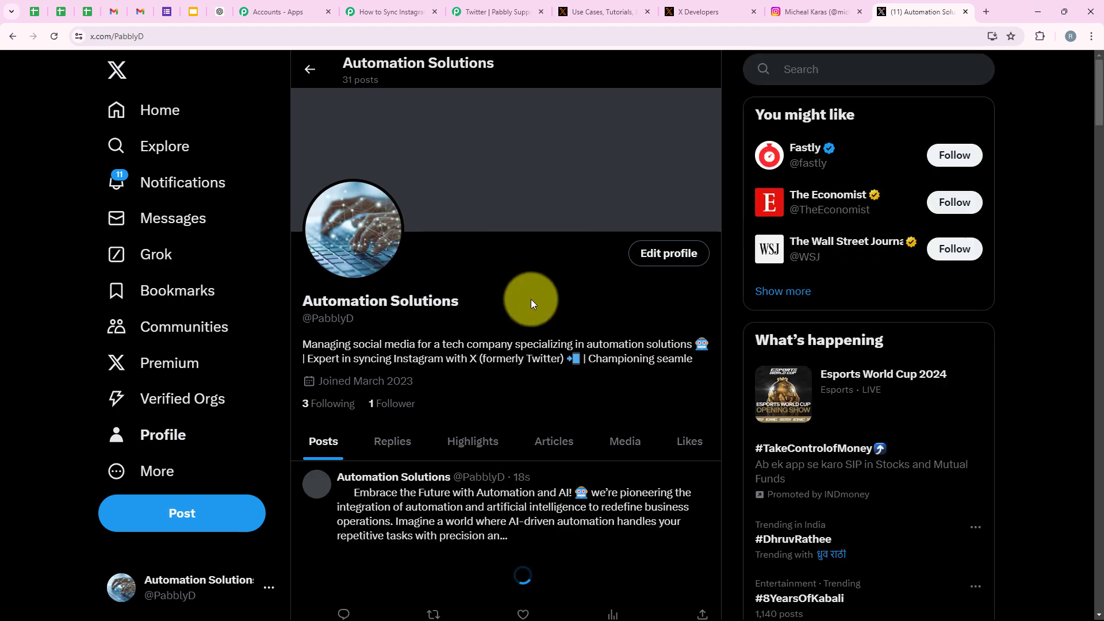
{"action": "scroll", "coordinate": [530, 299], "scroll_direction": "down", "scroll_amount": 2}
{"action": "scroll", "coordinate": [530, 299], "scroll_direction": "down", "scroll_amount": 2}
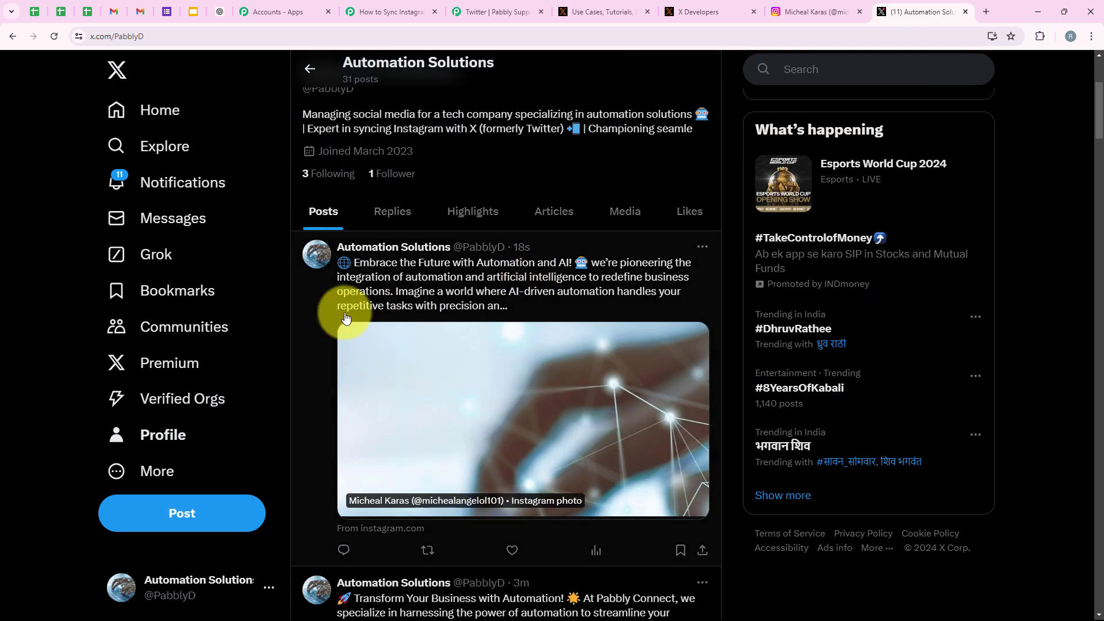
{"action": "left_click", "coordinate": [530, 395]}
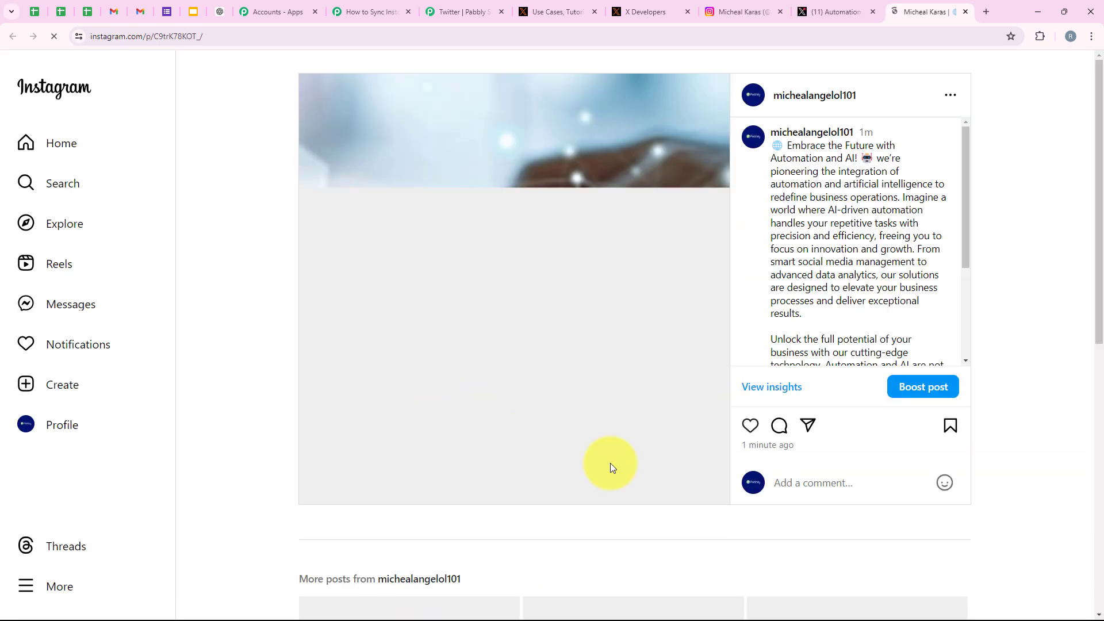
{"action": "scroll", "coordinate": [813, 246], "scroll_direction": "down", "scroll_amount": 3}
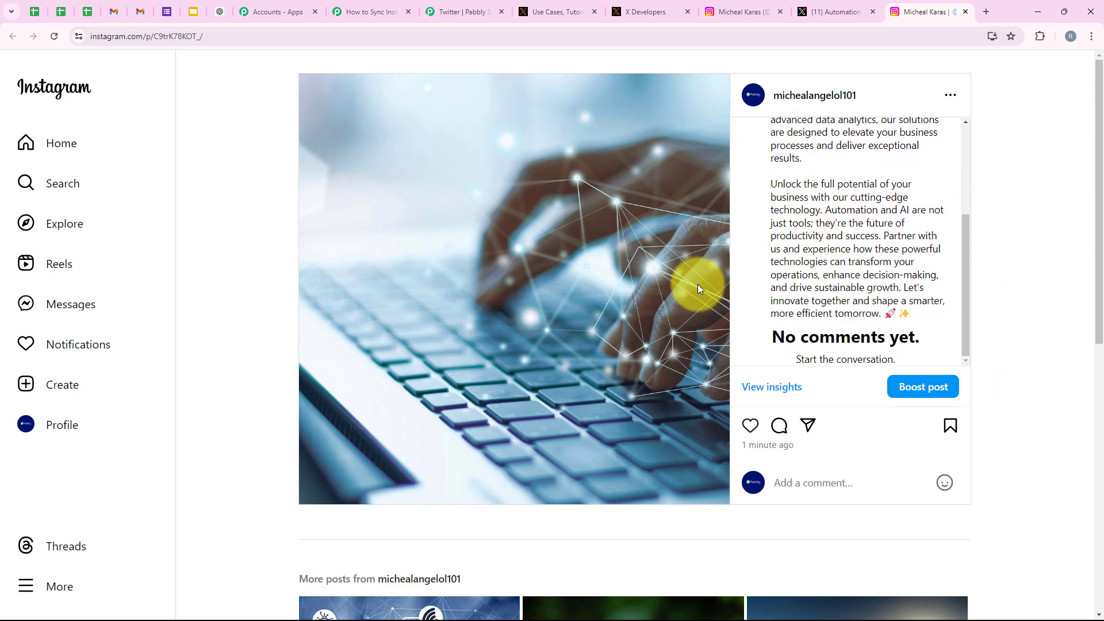
Return to the Pabbly Connect workflow and review its Instagram trigger, Truncate and Create Tweet steps.
{"action": "left_click", "coordinate": [376, 11]}
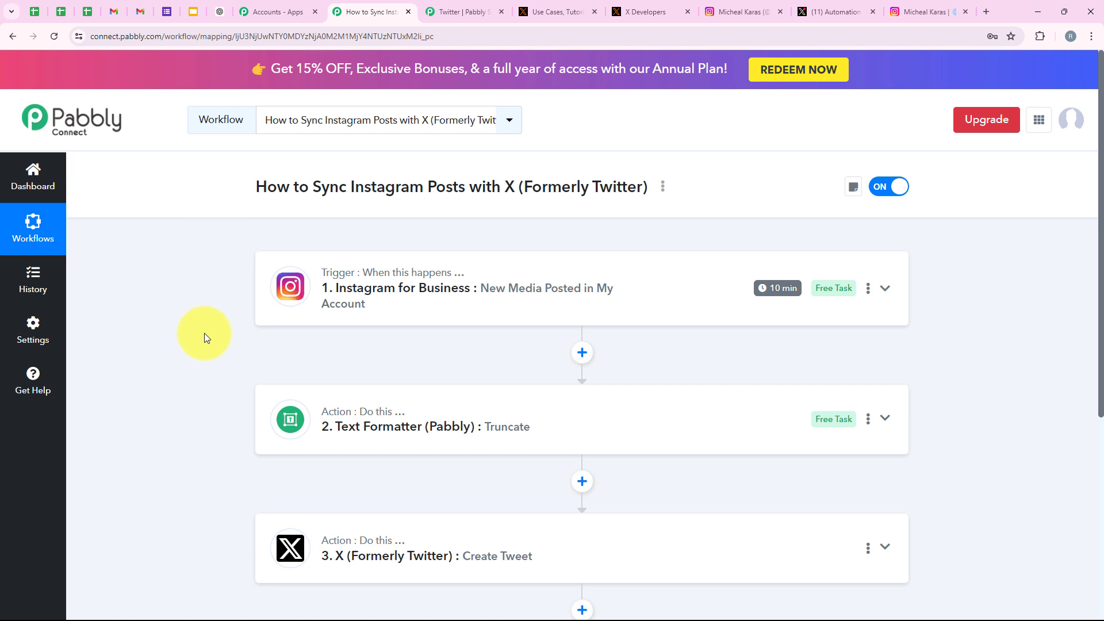
{"action": "scroll", "coordinate": [205, 333], "scroll_direction": "down", "scroll_amount": 1}
{"action": "scroll", "coordinate": [205, 333], "scroll_direction": "up", "scroll_amount": 1}
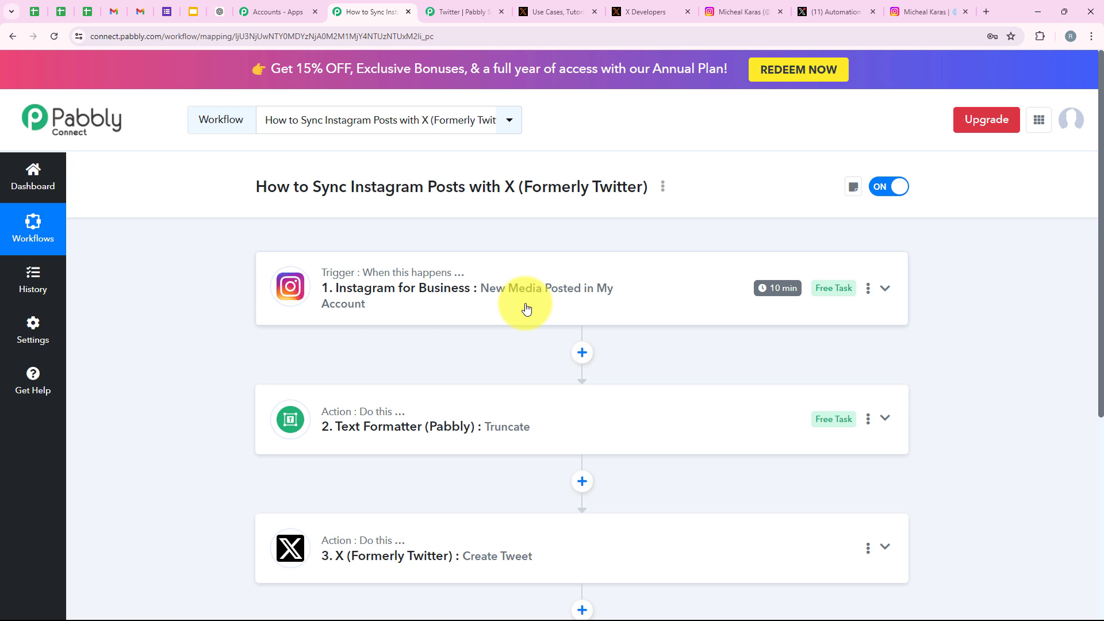
{"action": "scroll", "coordinate": [454, 393], "scroll_direction": "down", "scroll_amount": 2}
{"action": "scroll", "coordinate": [457, 364], "scroll_direction": "up", "scroll_amount": 2}
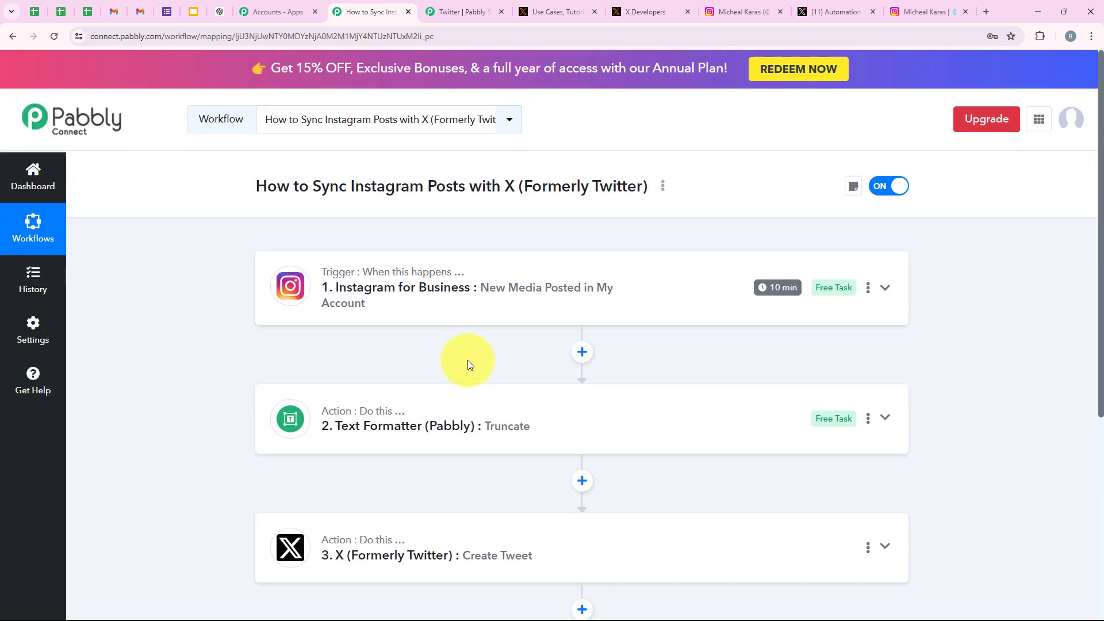
{"action": "scroll", "coordinate": [468, 360], "scroll_direction": "down", "scroll_amount": 2}
{"action": "mouse_move", "coordinate": [359, 429]}
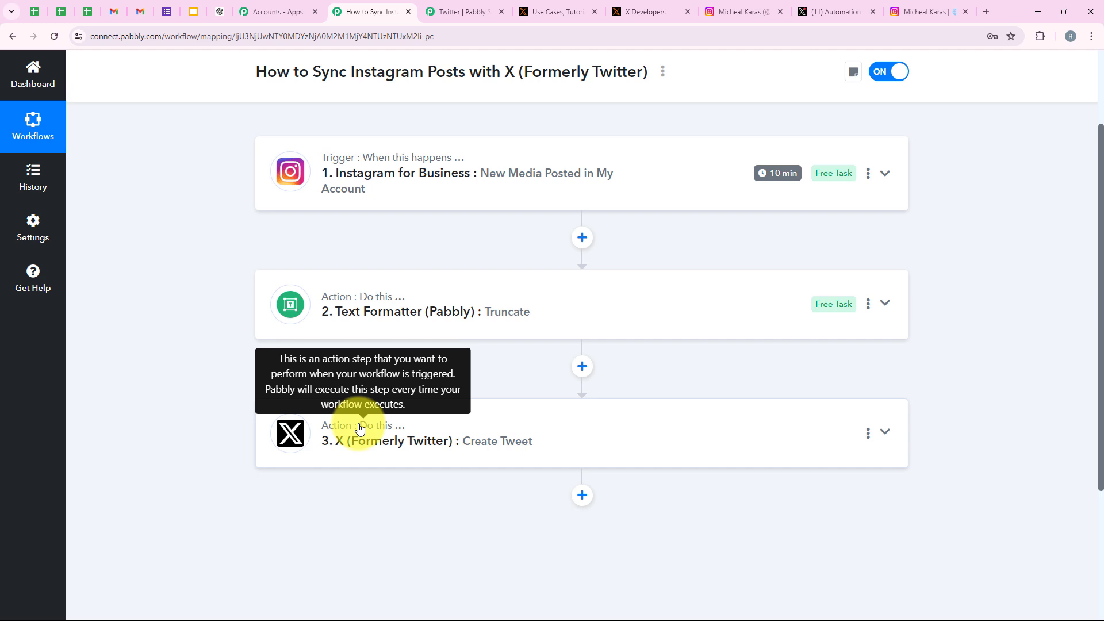
{"action": "scroll", "coordinate": [362, 426], "scroll_direction": "up", "scroll_amount": 2}
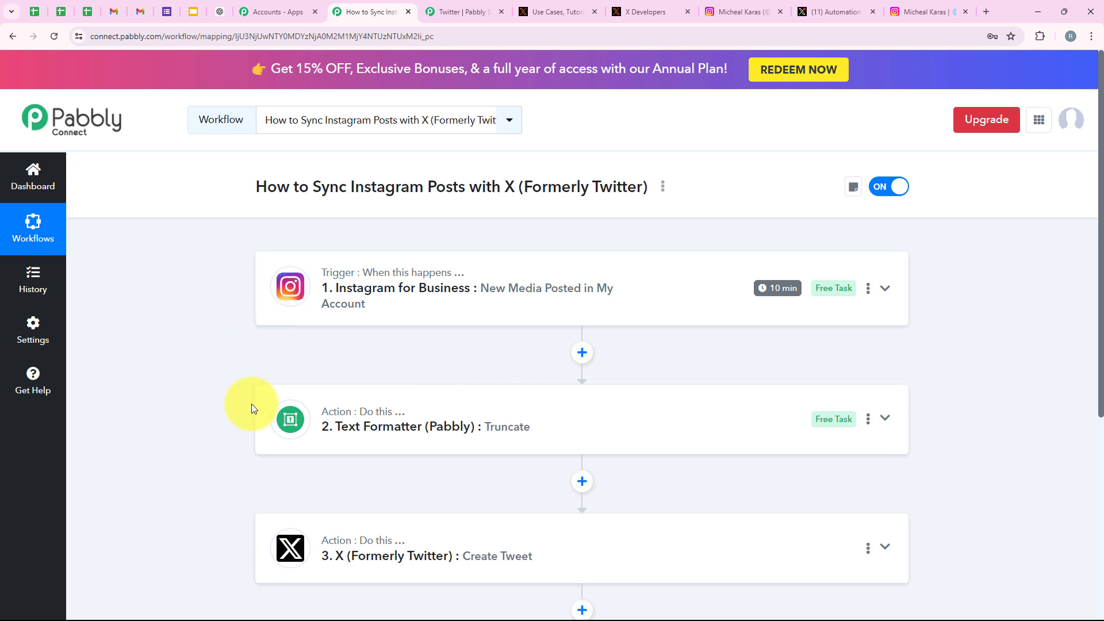
{"action": "scroll", "coordinate": [419, 364], "scroll_direction": "down", "scroll_amount": 1}
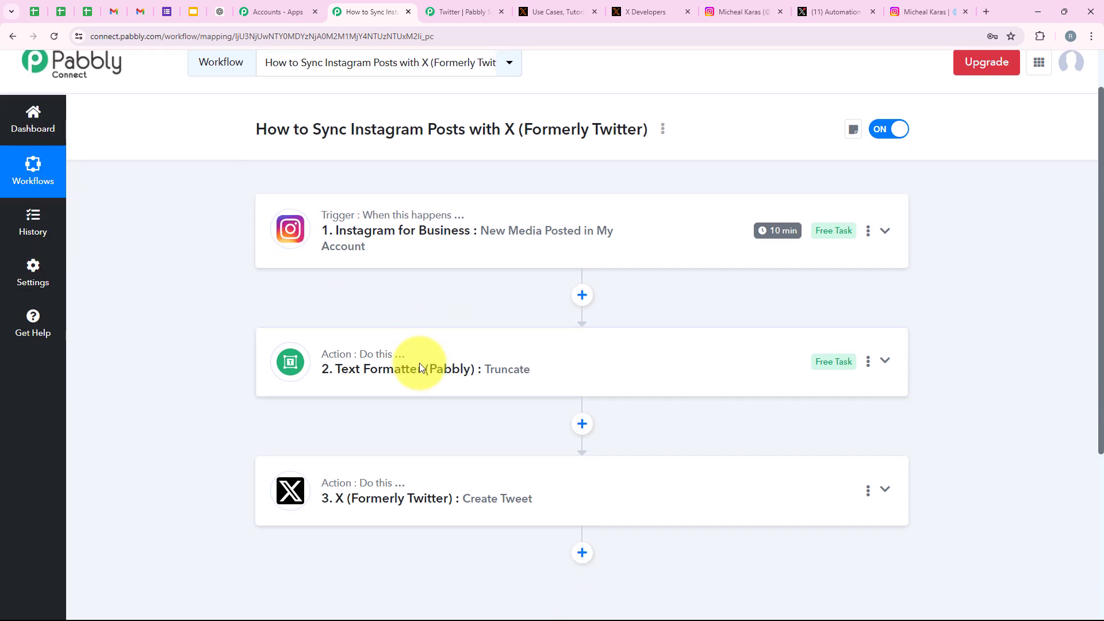
{"action": "scroll", "coordinate": [419, 363], "scroll_direction": "down", "scroll_amount": 1}
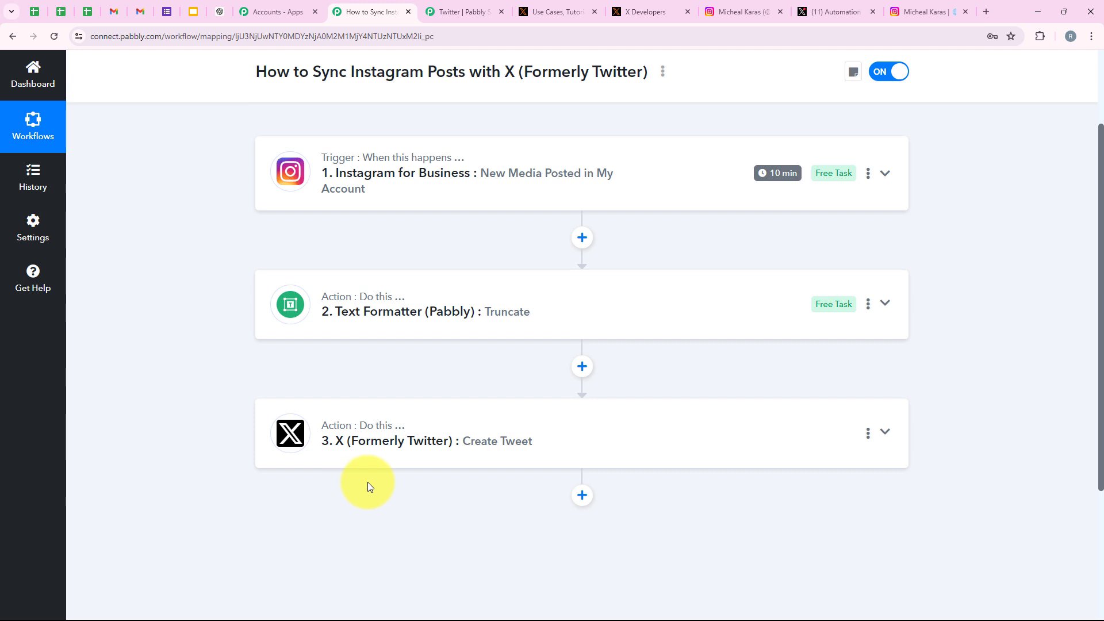
{"action": "scroll", "coordinate": [368, 482], "scroll_direction": "up", "scroll_amount": 2}
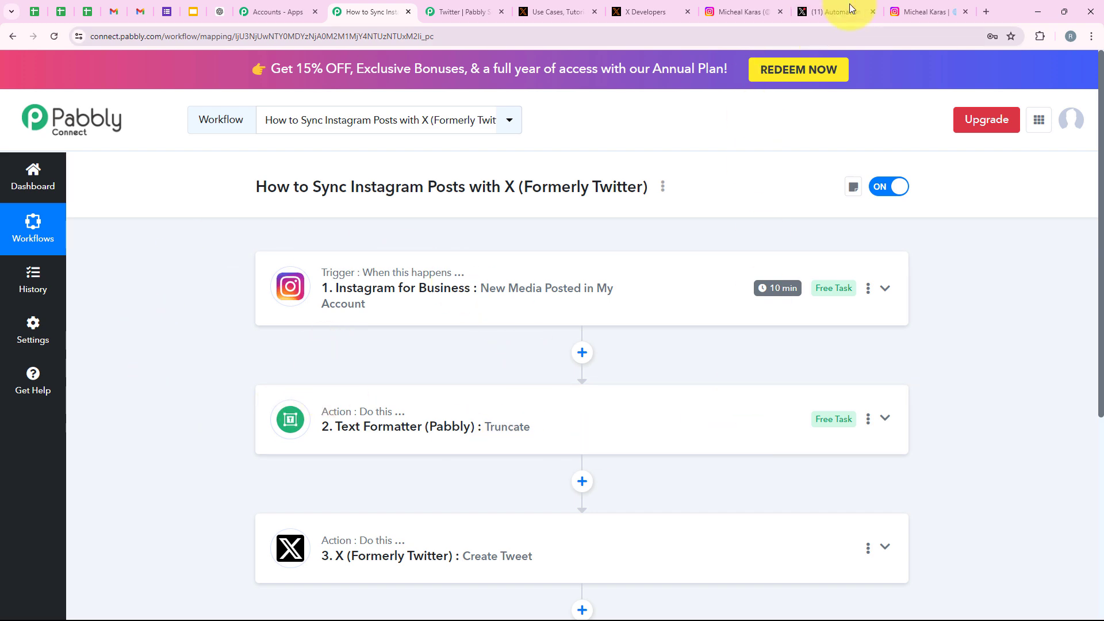
Switch to the X profile, check the tweets created from the Instagram posts, and return to the Pabbly Connect workflow.
{"action": "left_click", "coordinate": [834, 12]}
{"action": "scroll", "coordinate": [409, 224], "scroll_direction": "down", "scroll_amount": 5}
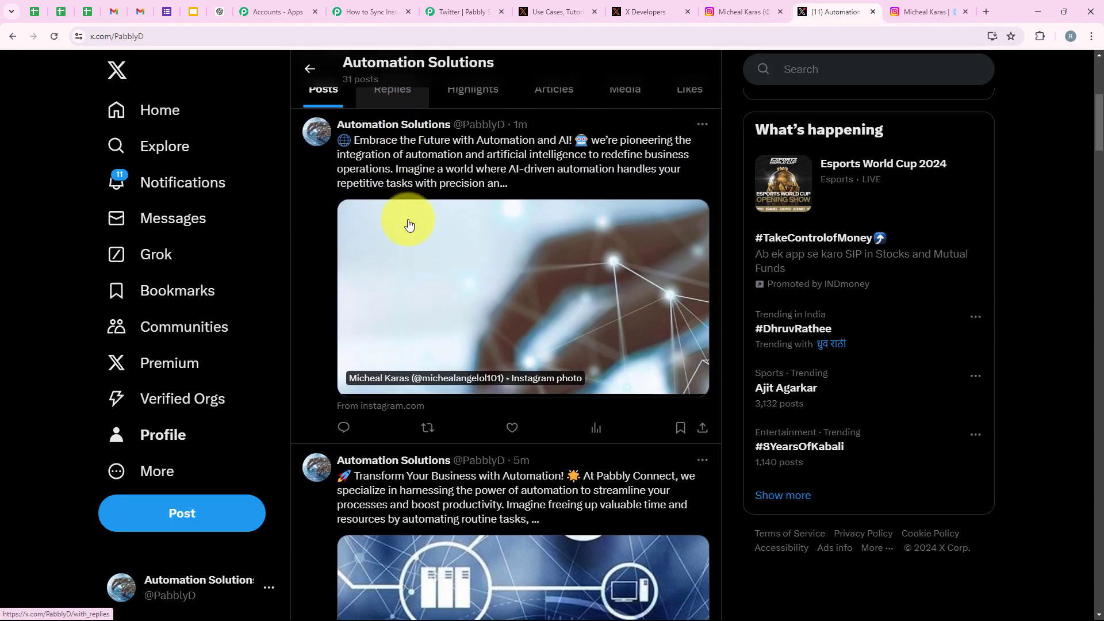
{"action": "scroll", "coordinate": [396, 327], "scroll_direction": "up", "scroll_amount": 10}
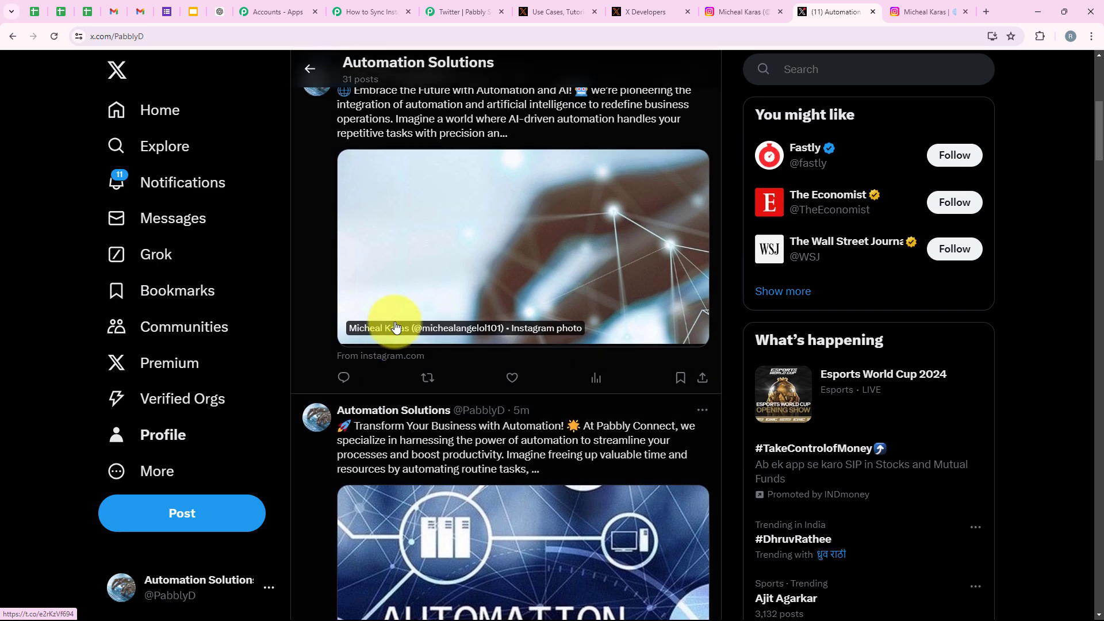
{"action": "left_click", "coordinate": [368, 11]}
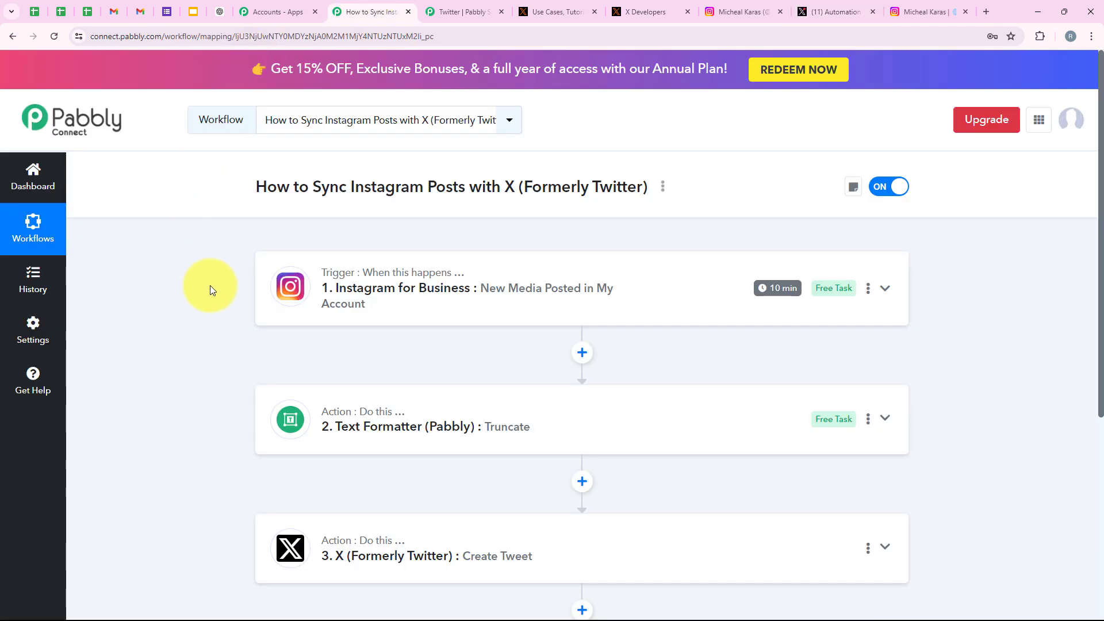